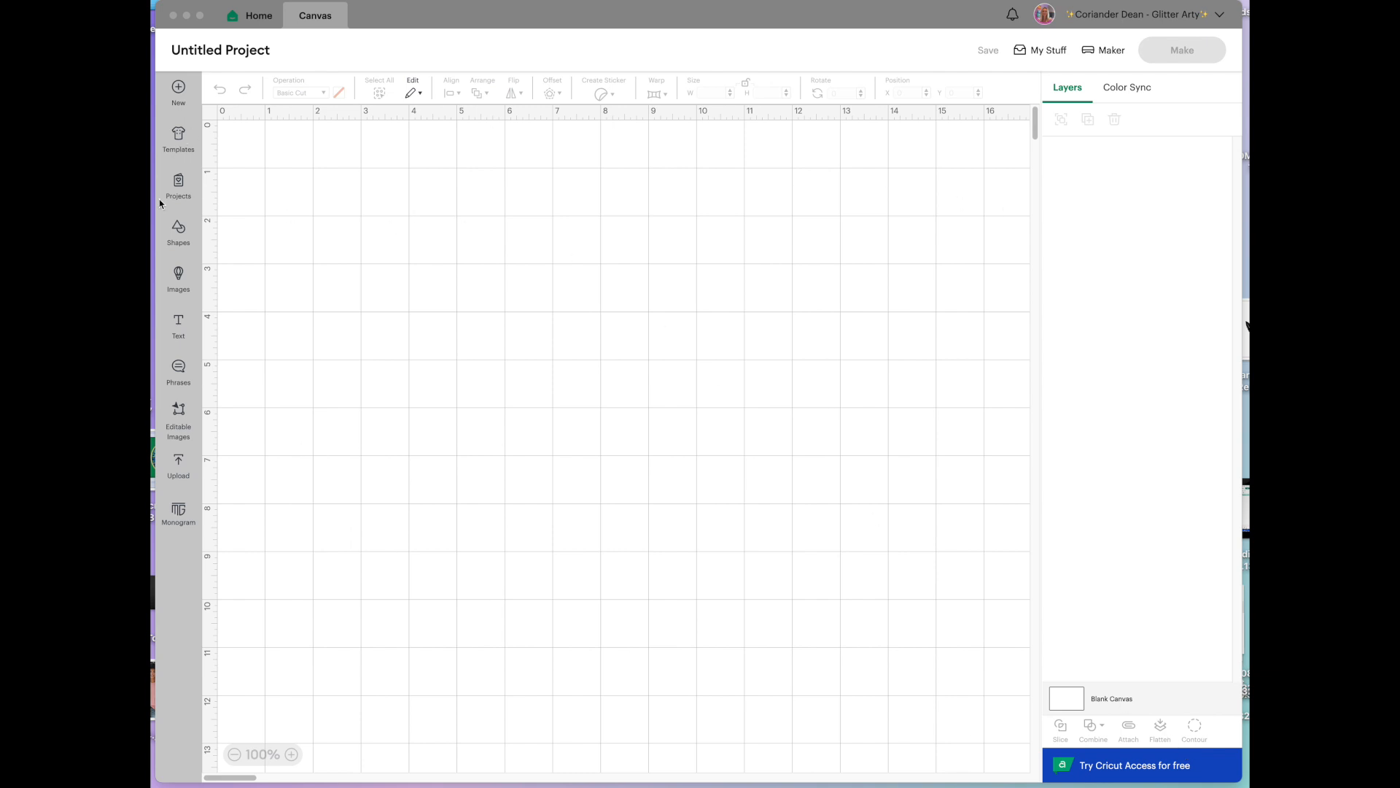
Insert a circle near the middle of the canvas and enlarge it to about 4.17 in across
left_click(182, 230)
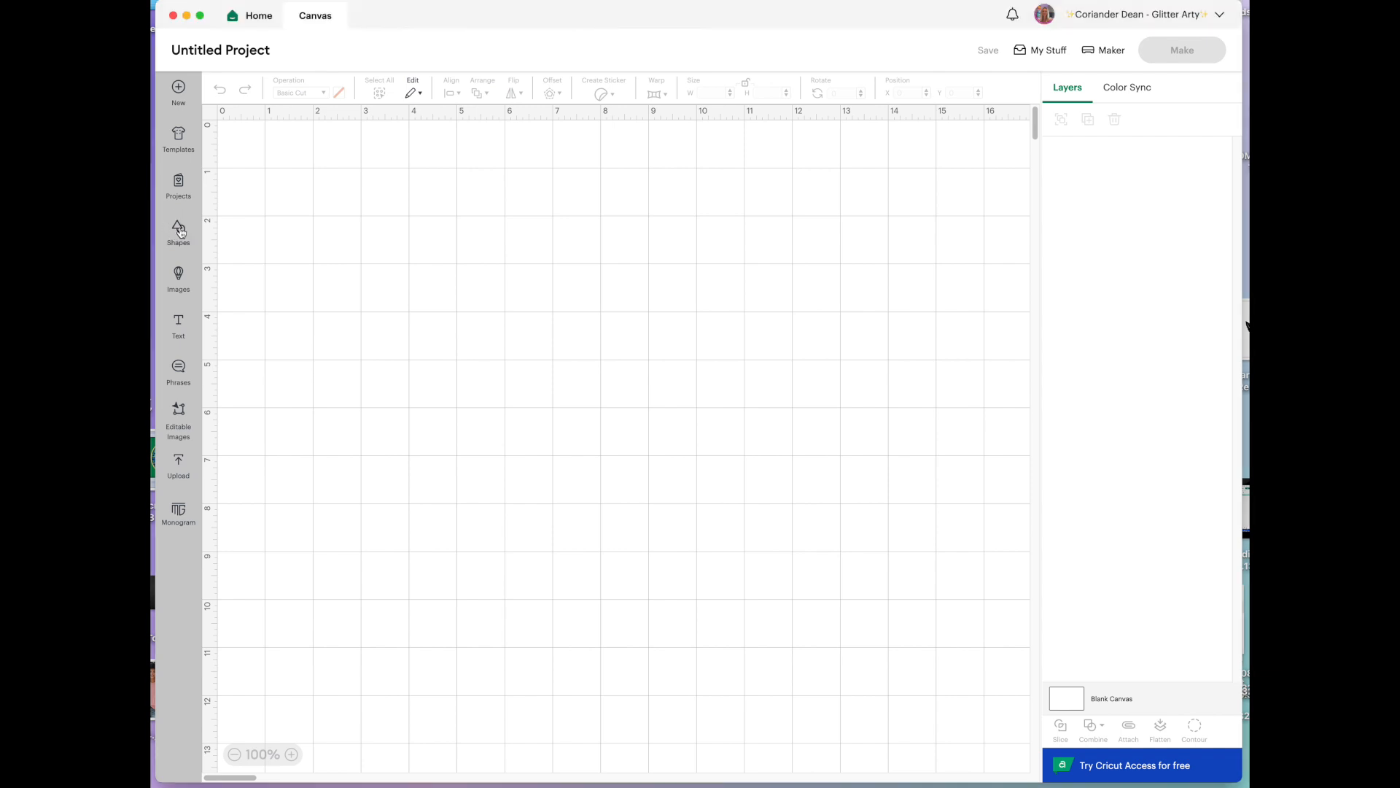
left_click(181, 232)
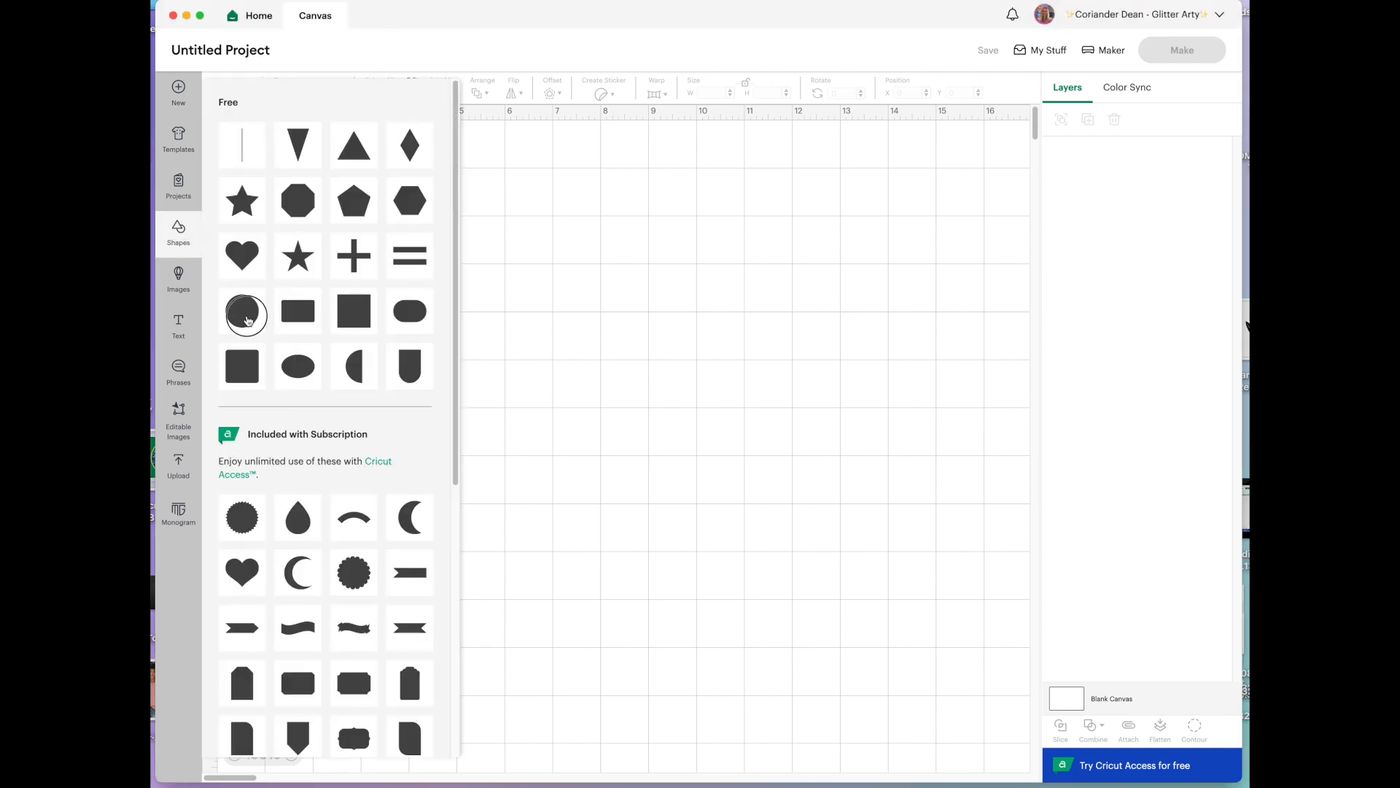
left_click(246, 321)
left_click_drag(317, 219, 493, 308)
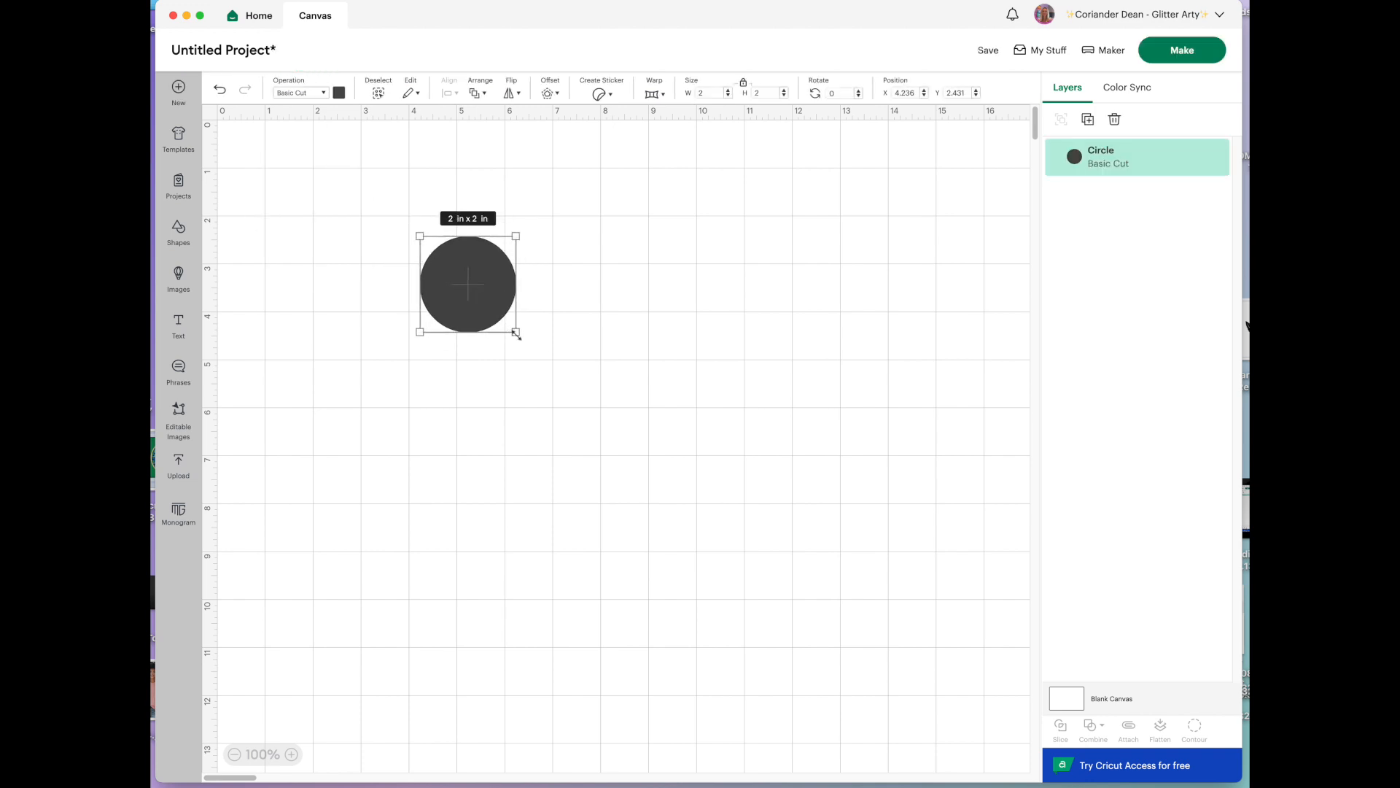
left_click_drag(516, 332, 624, 414)
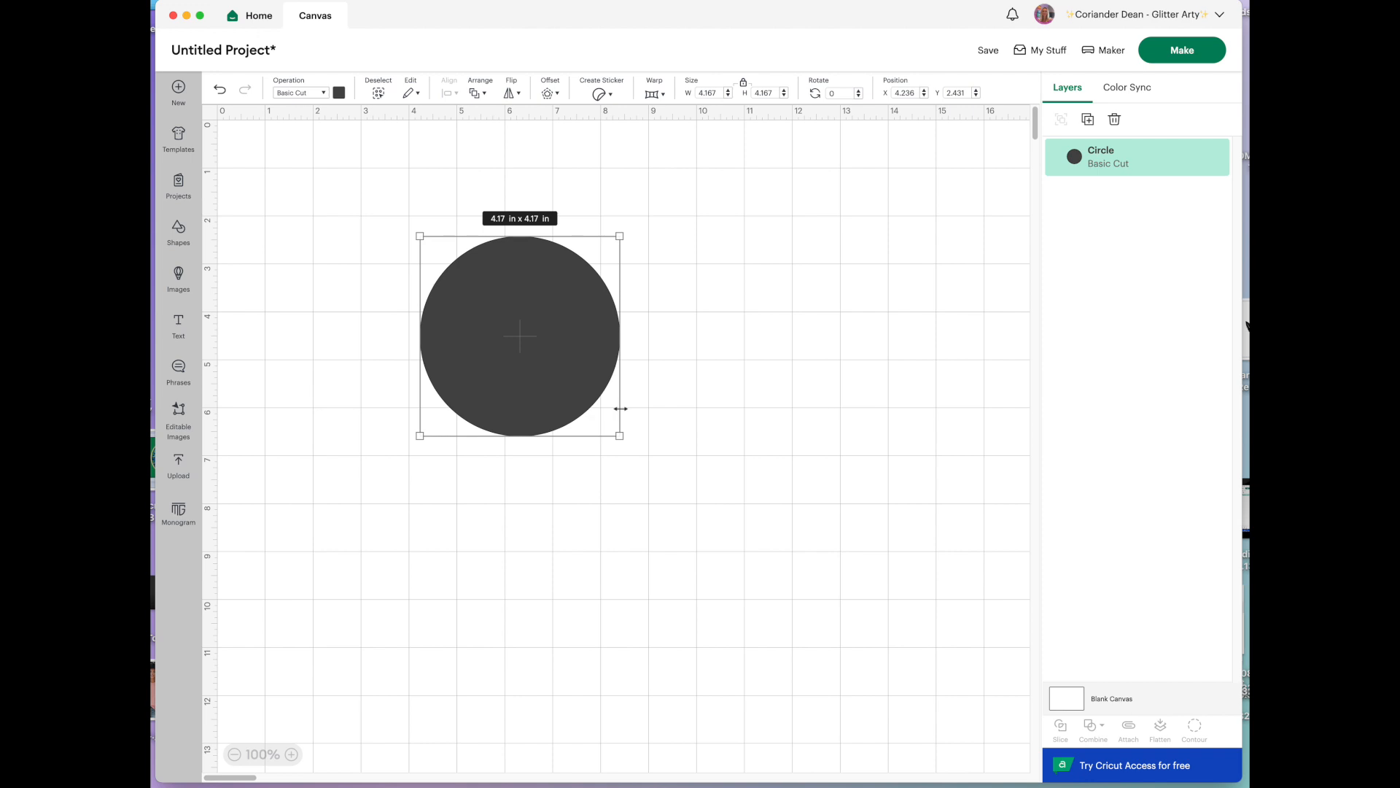
Insert a heart beside the circle and enlarge it to about 3.16 by 2.8 in
left_click(179, 232)
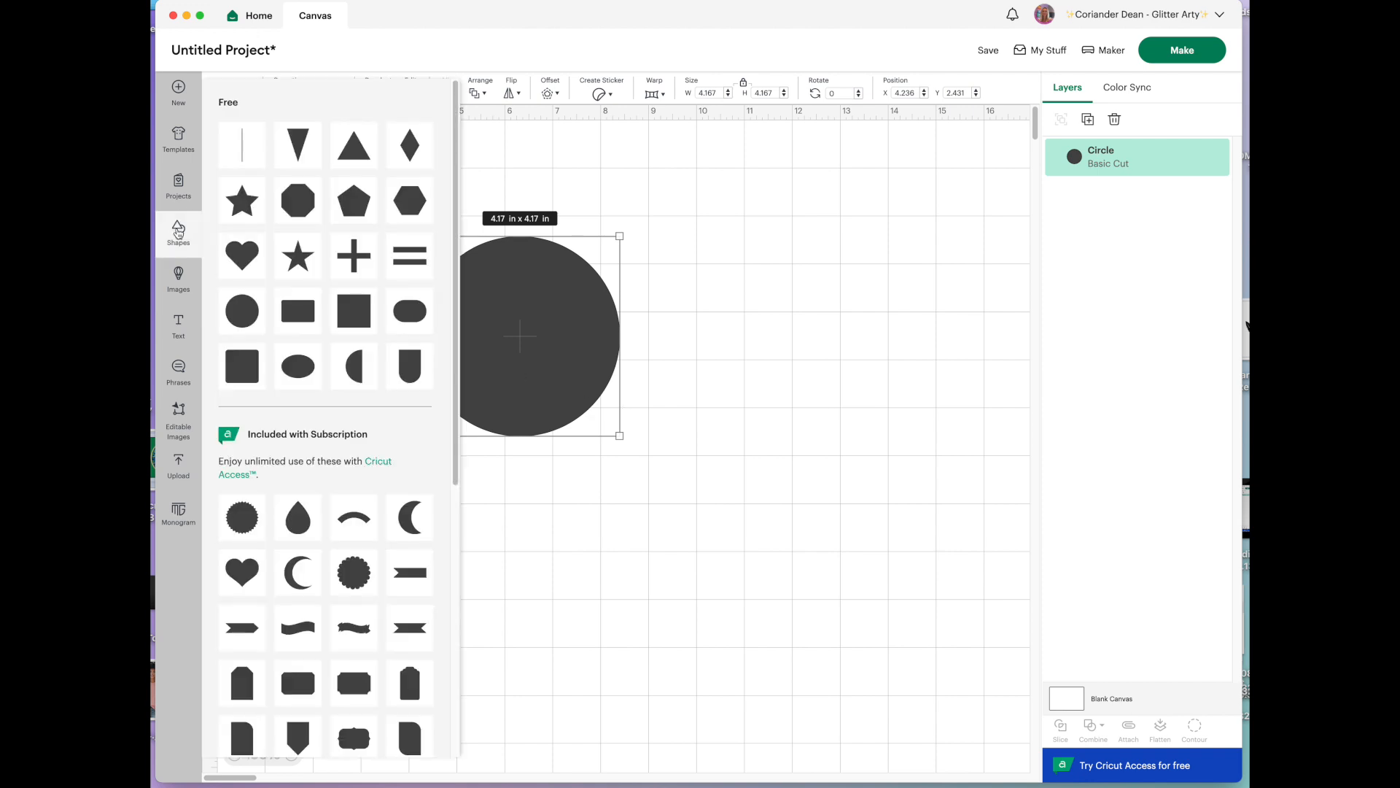
left_click(234, 253)
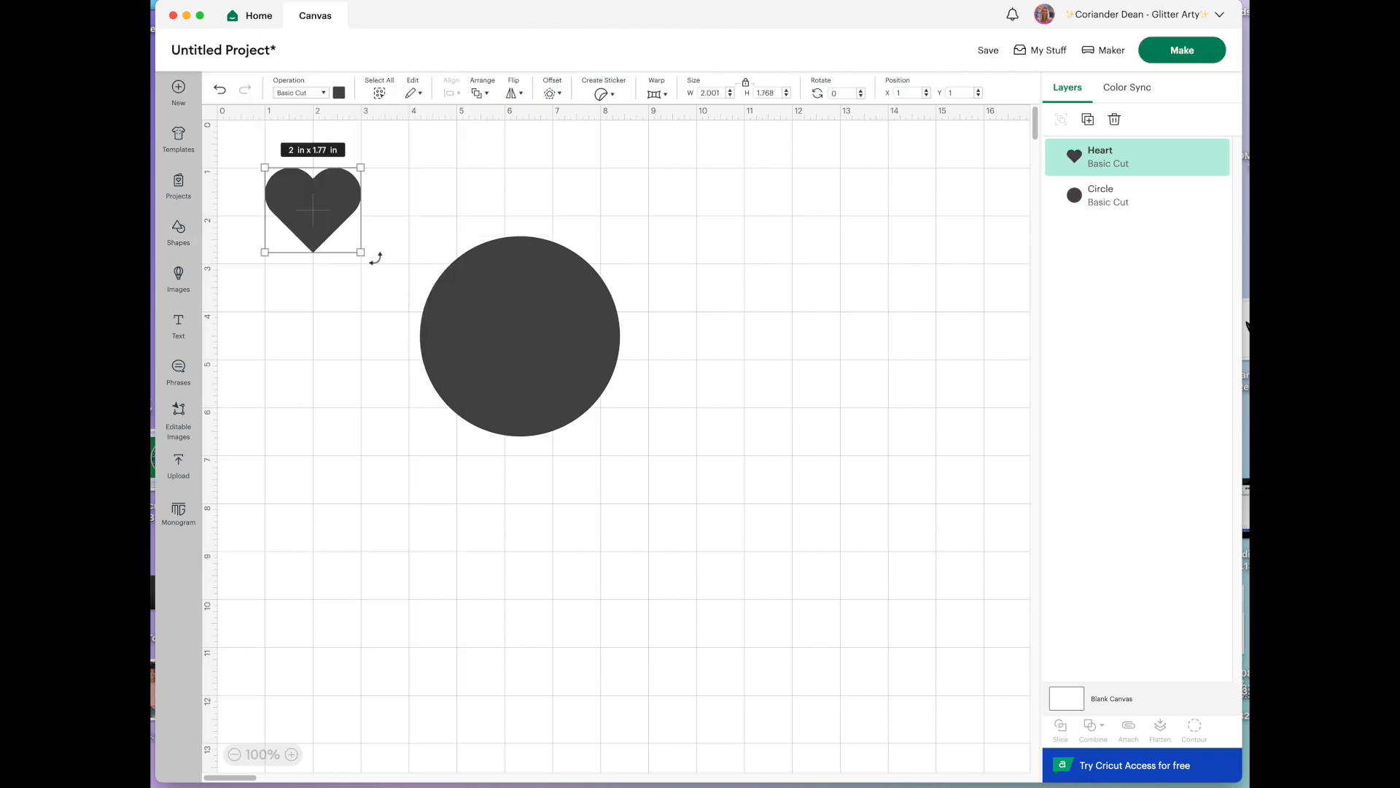
left_click_drag(362, 253, 716, 338)
left_click(749, 336)
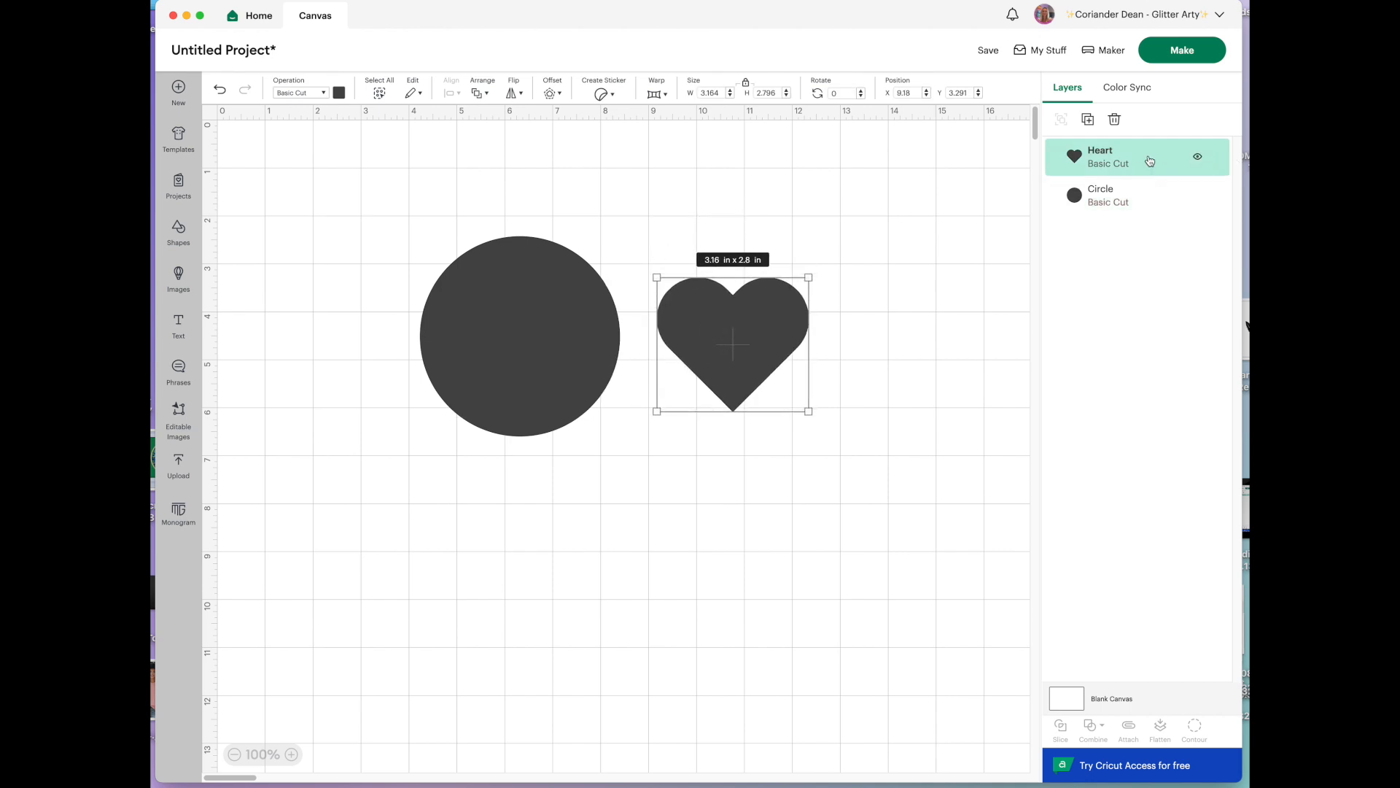
Move the heart onto the circle so that it overlaps entirely within it
left_click(861, 416)
left_click(732, 352)
left_click(538, 321)
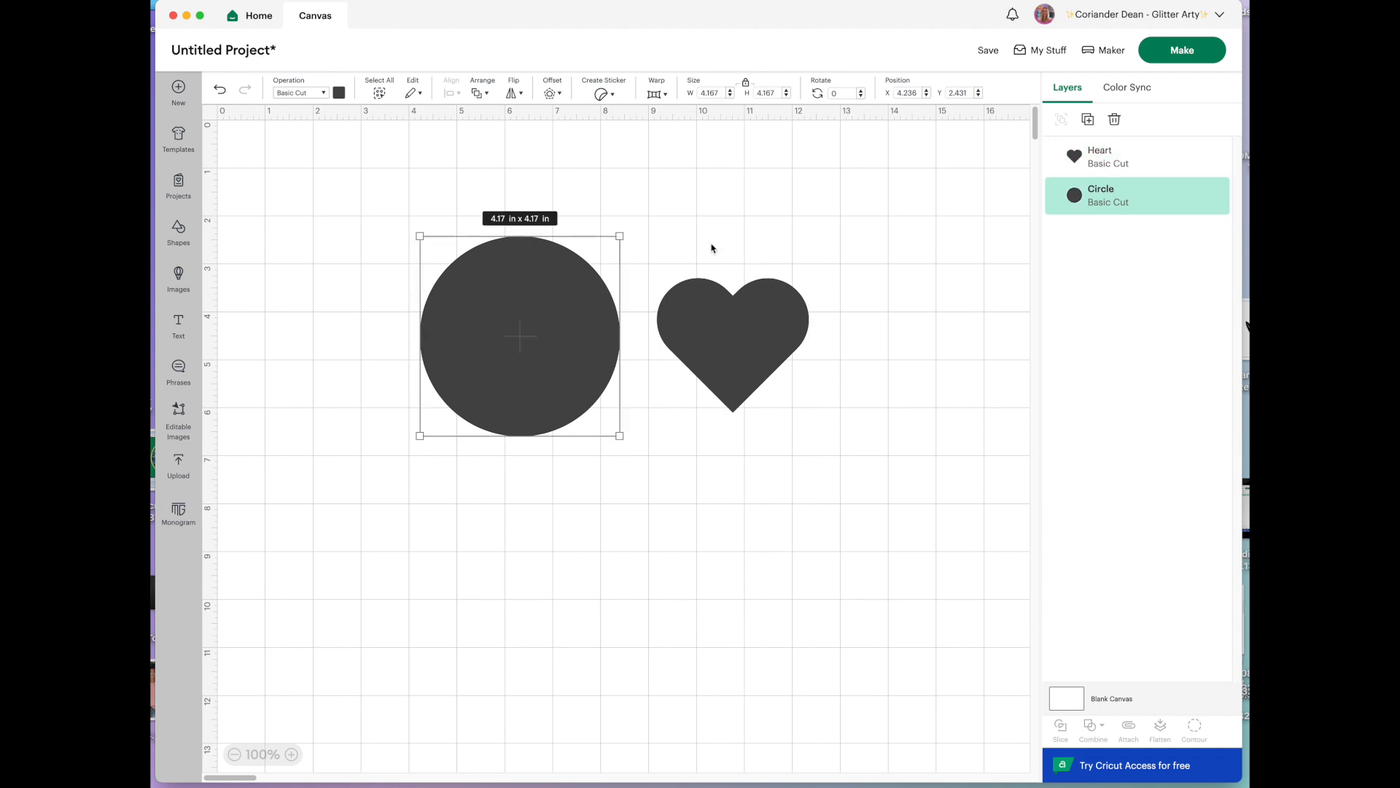
left_click(742, 385)
mouse_move(1129, 162)
left_mouse_down()
mouse_move(1128, 197)
mouse_move(1116, 167)
left_mouse_up()
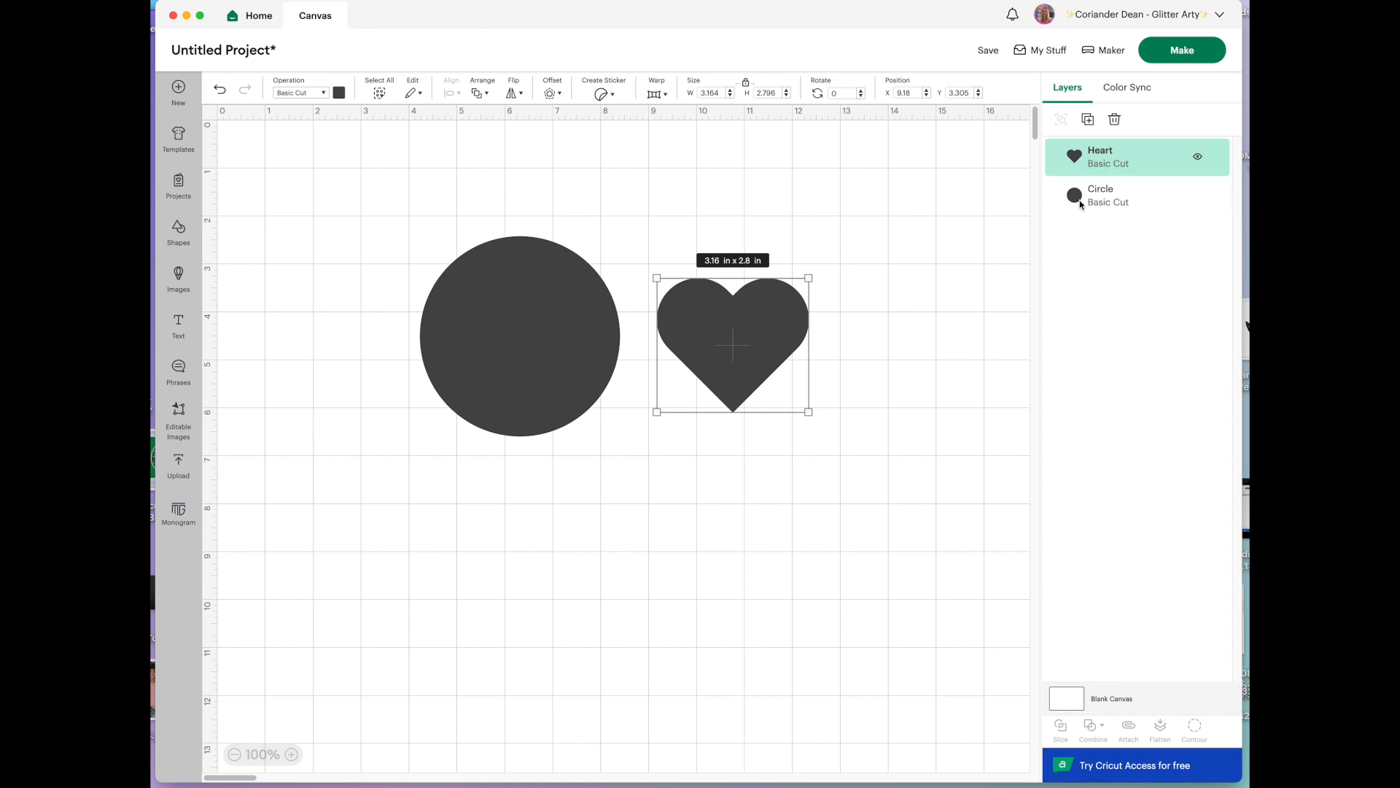
left_click_drag(756, 326, 553, 329)
left_click_drag(1139, 168, 1110, 161)
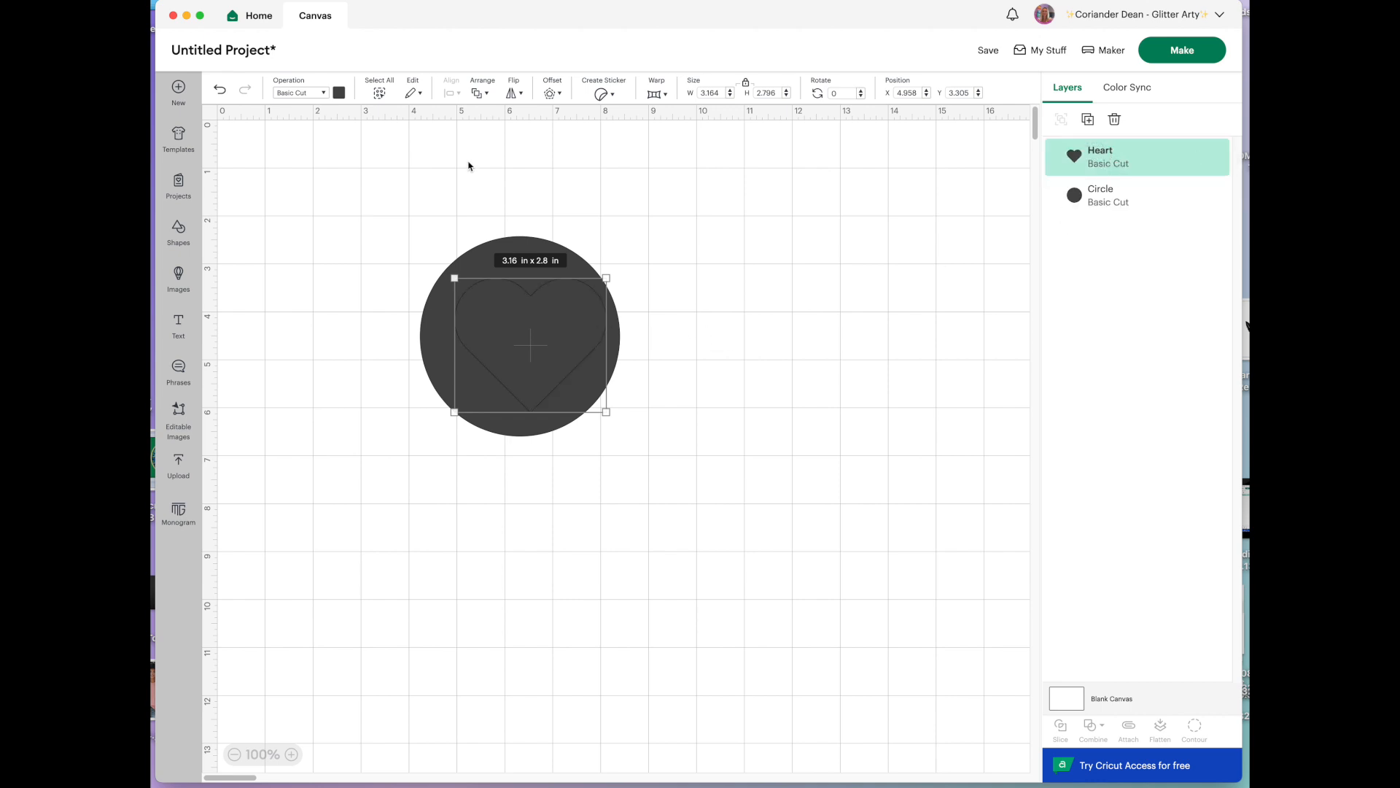
Send the heart behind the circle with Send Backward, and return it with Bring to Front
left_click(488, 92)
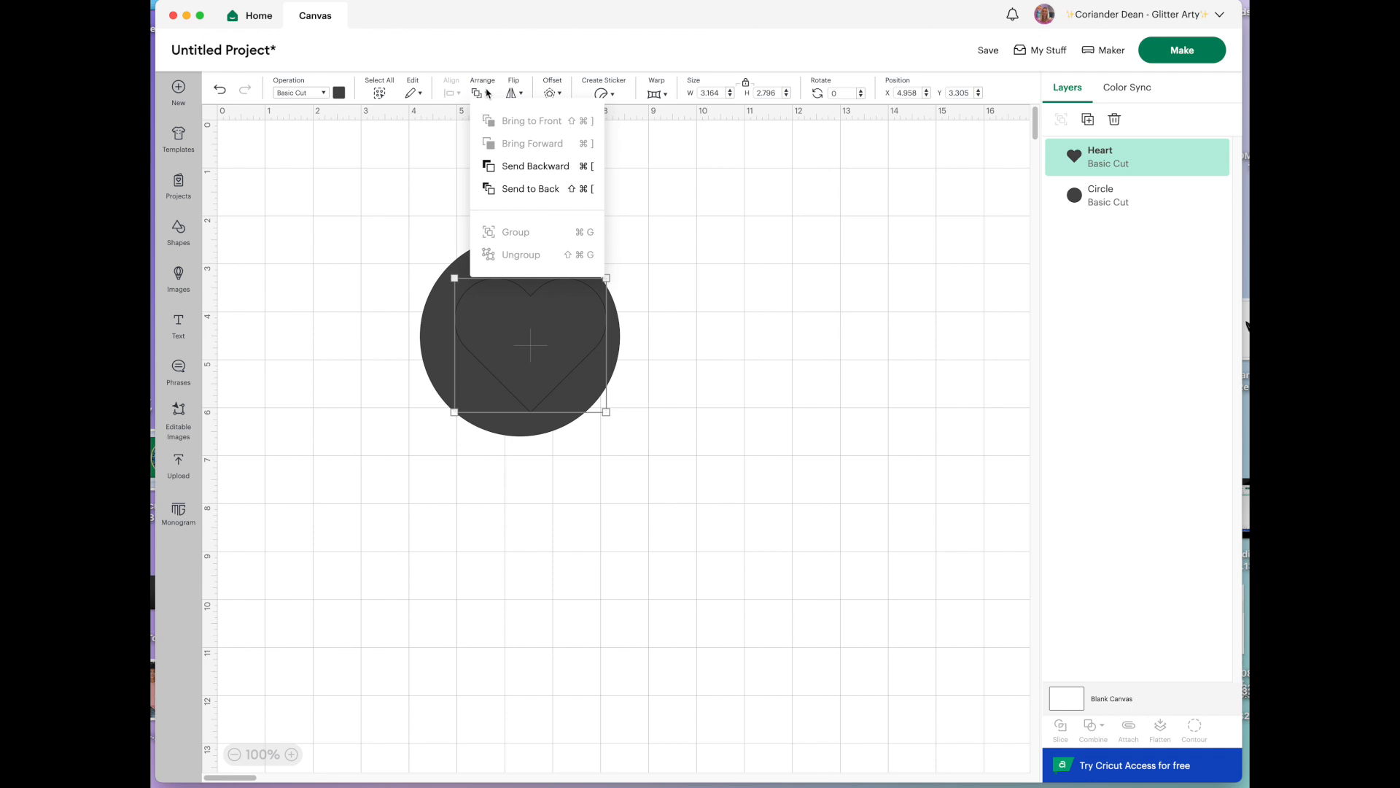
left_click(539, 167)
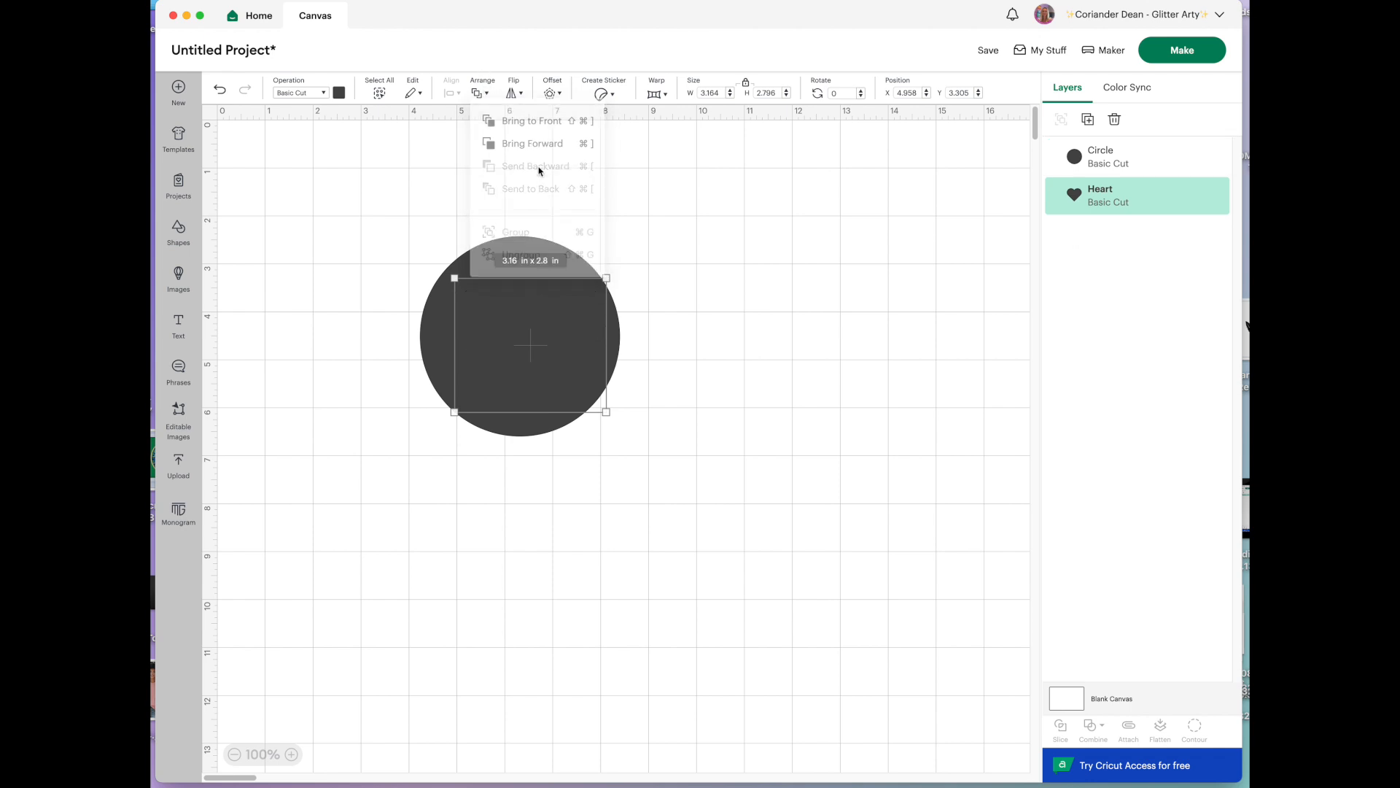
left_click(487, 95)
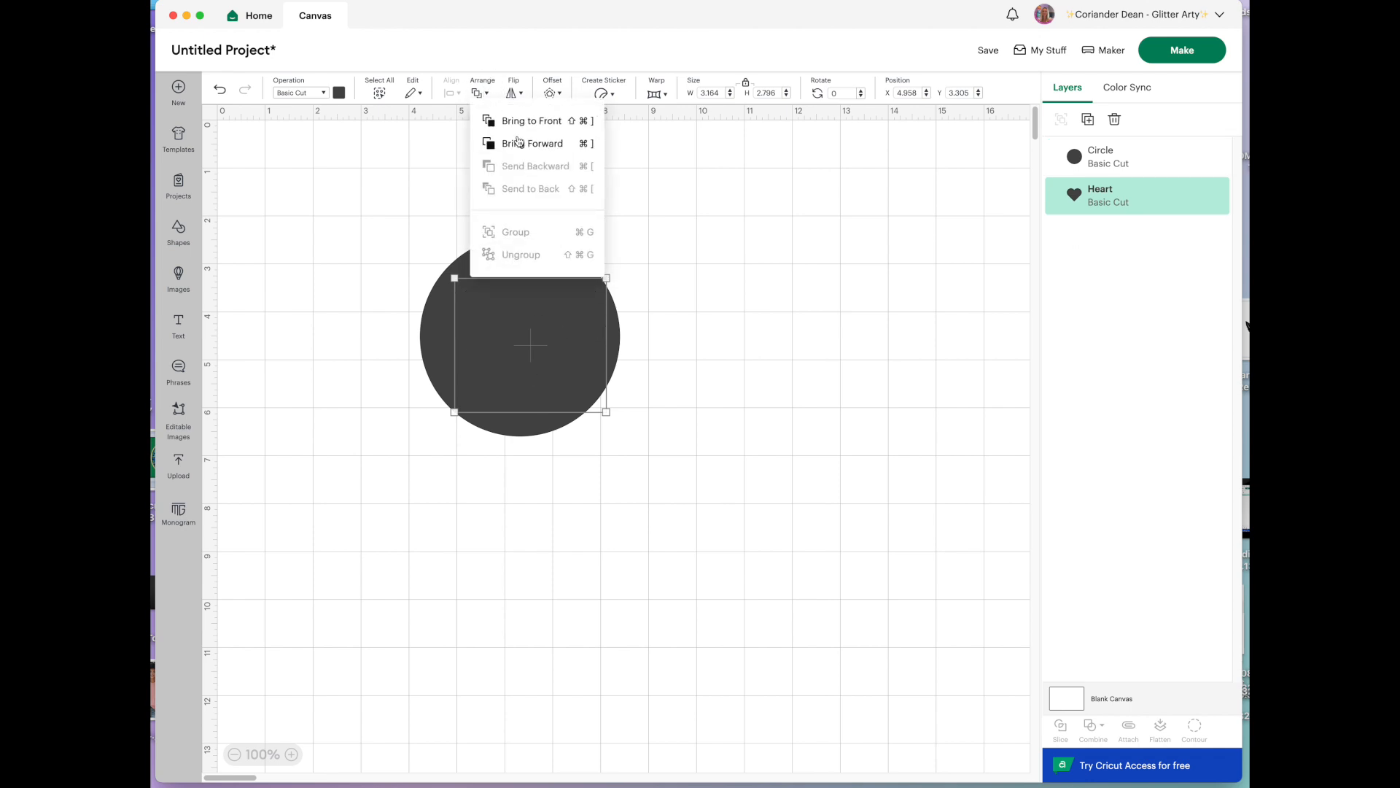
left_click(540, 124)
left_click(832, 318)
Nudge the heart within the circle and change its material color to light purple
left_click_drag(540, 344, 534, 346)
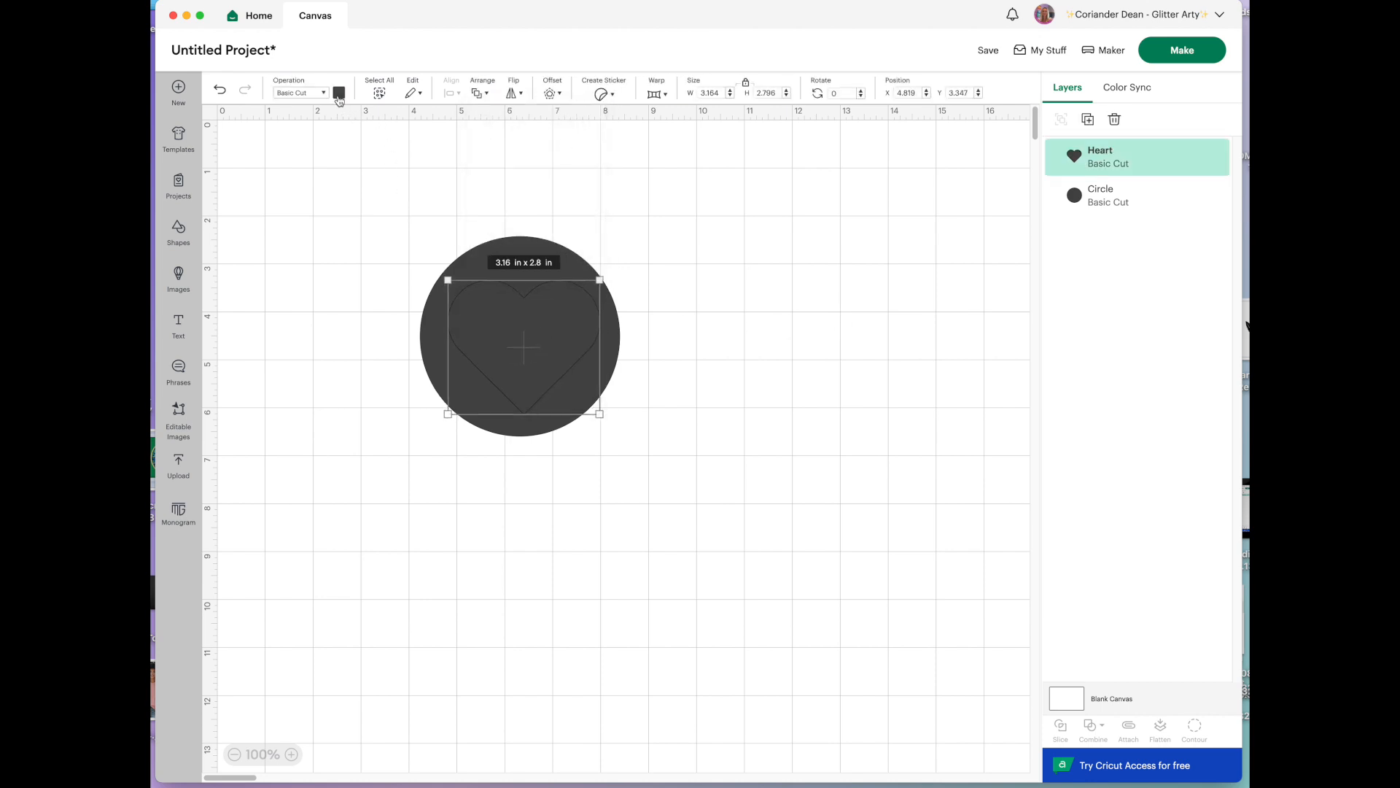
left_click(339, 93)
left_click(369, 175)
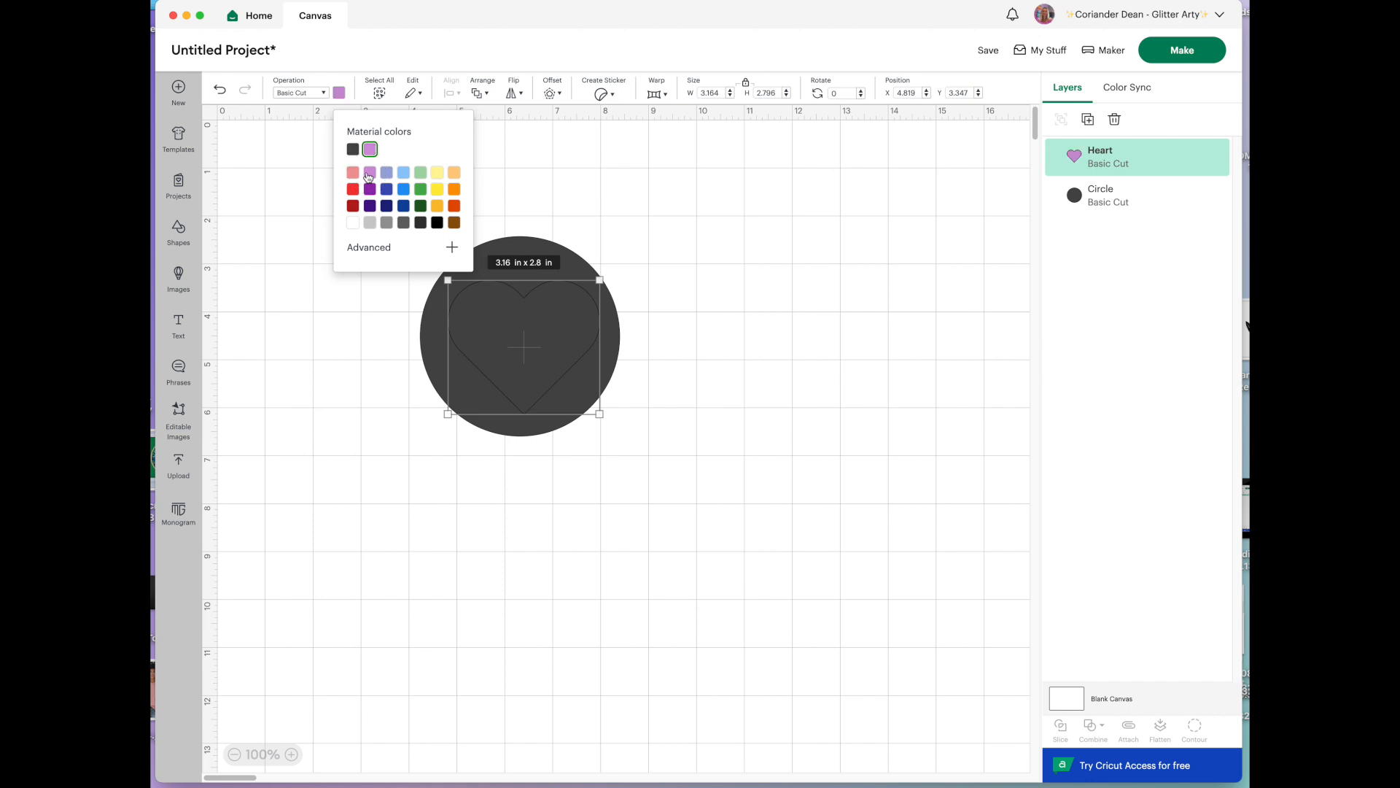
left_click(795, 329)
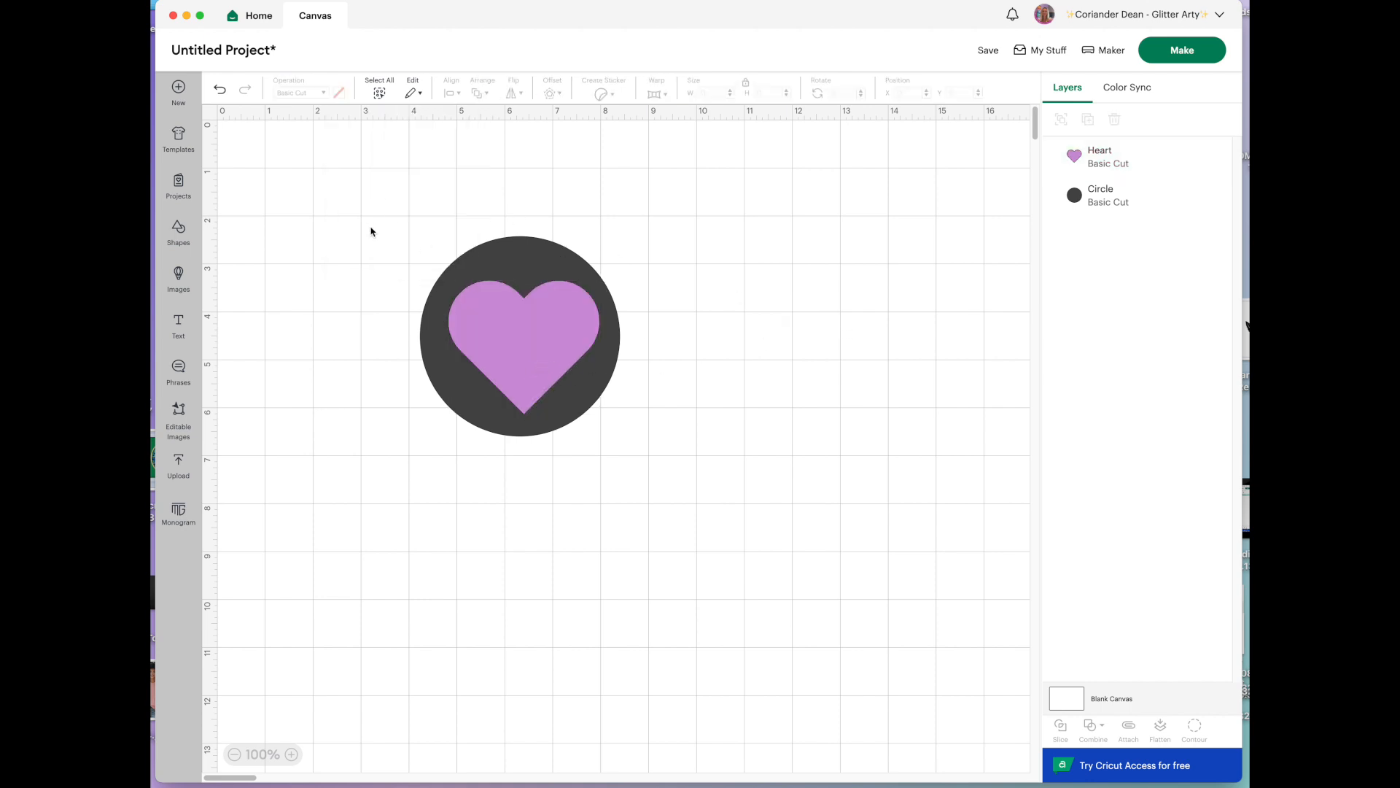
Center the heart and circle on each other and slice the two shapes
left_click_drag(384, 202, 663, 466)
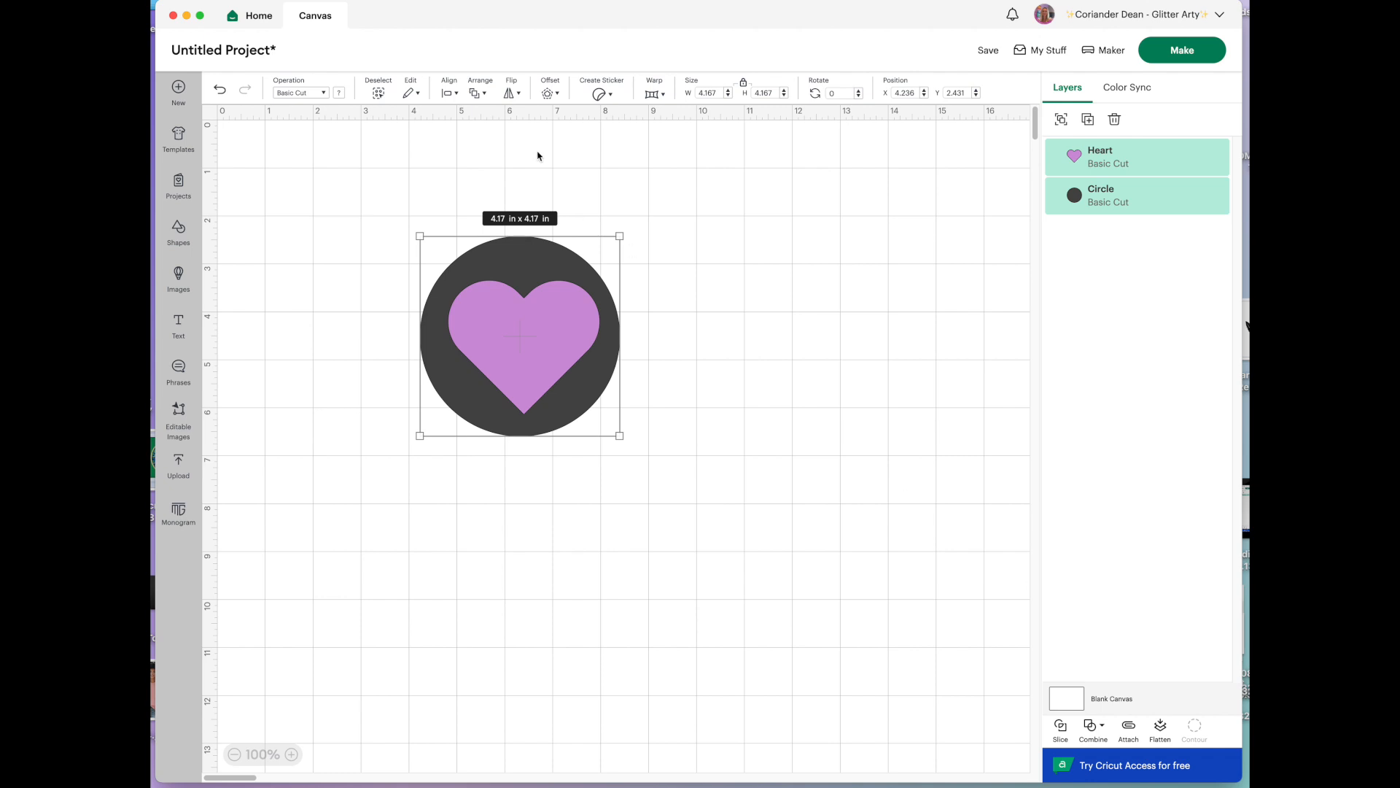
left_click(450, 93)
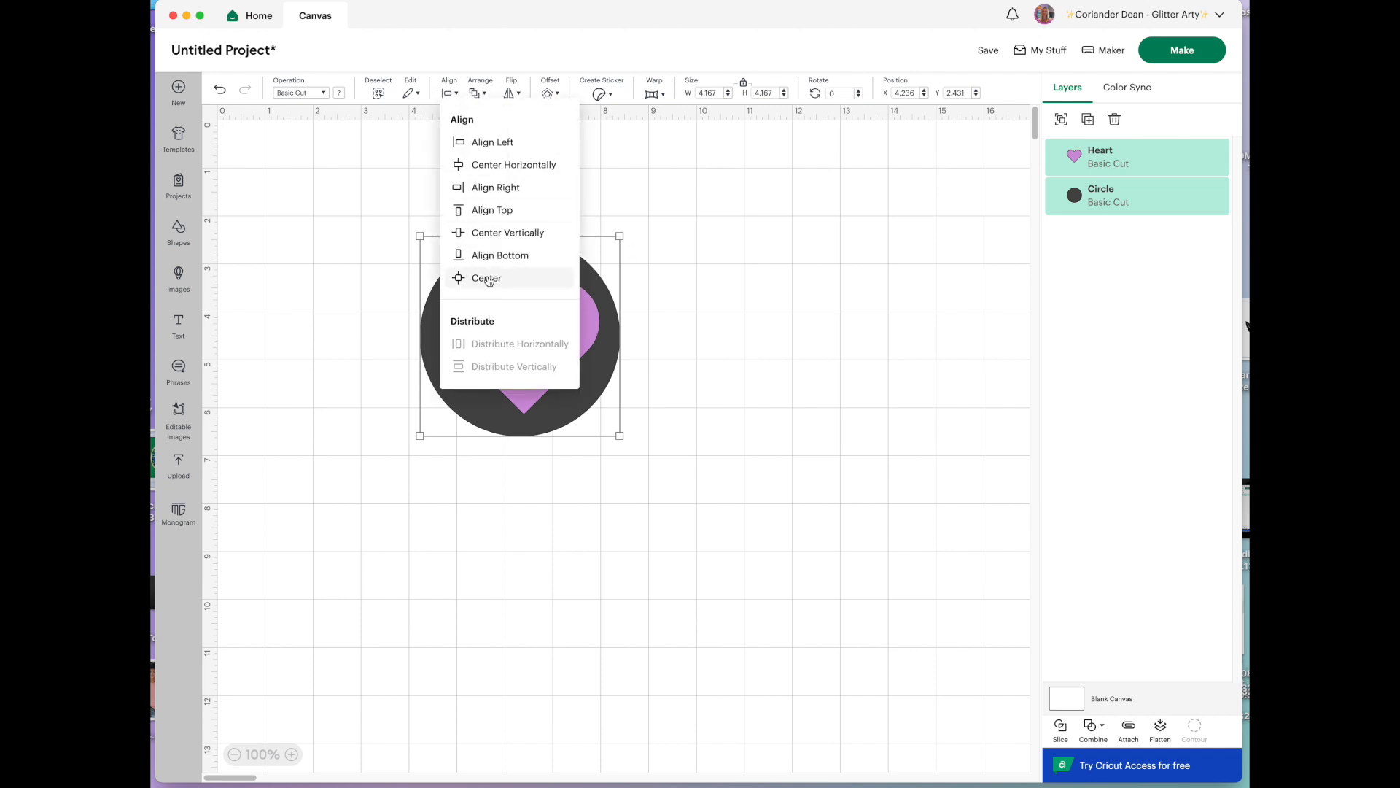
left_click(487, 279)
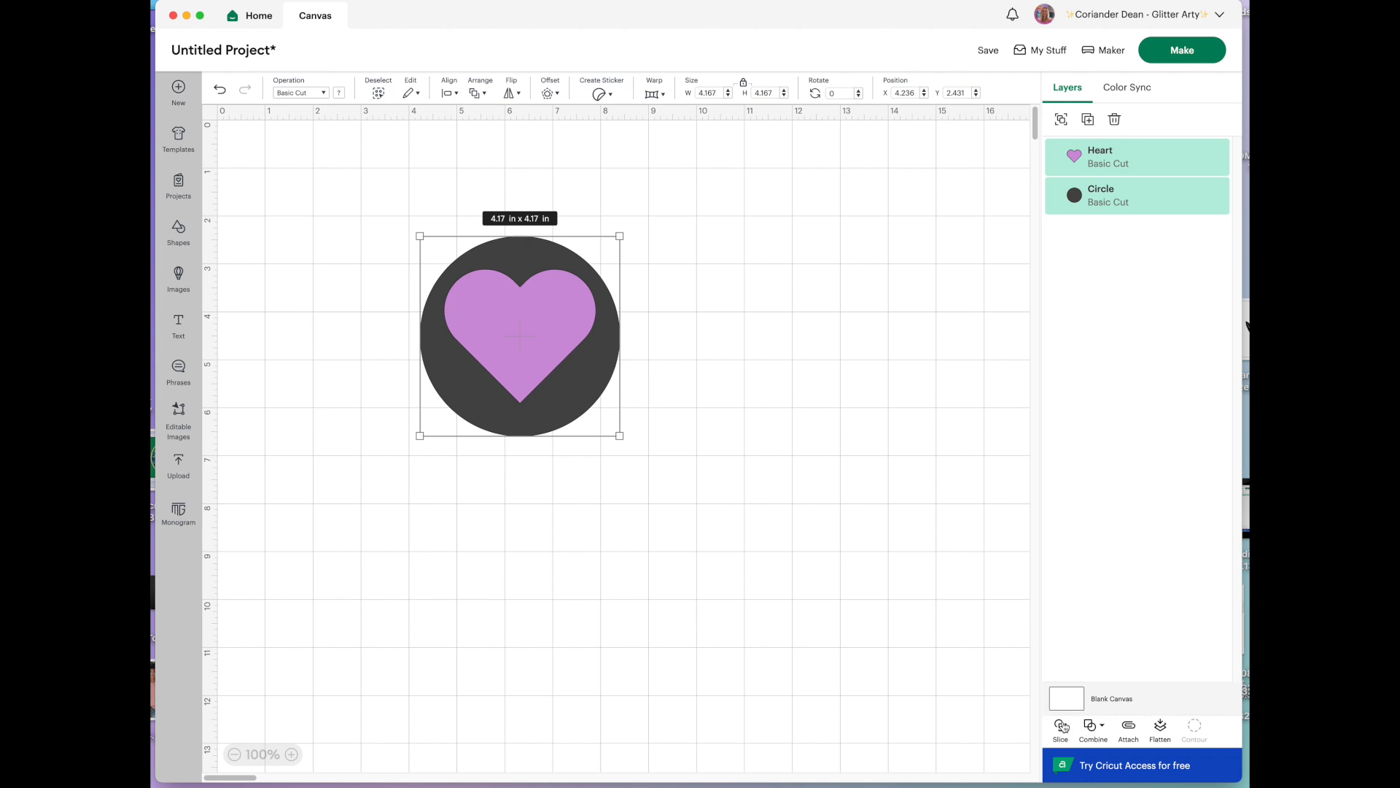
left_click(1062, 726)
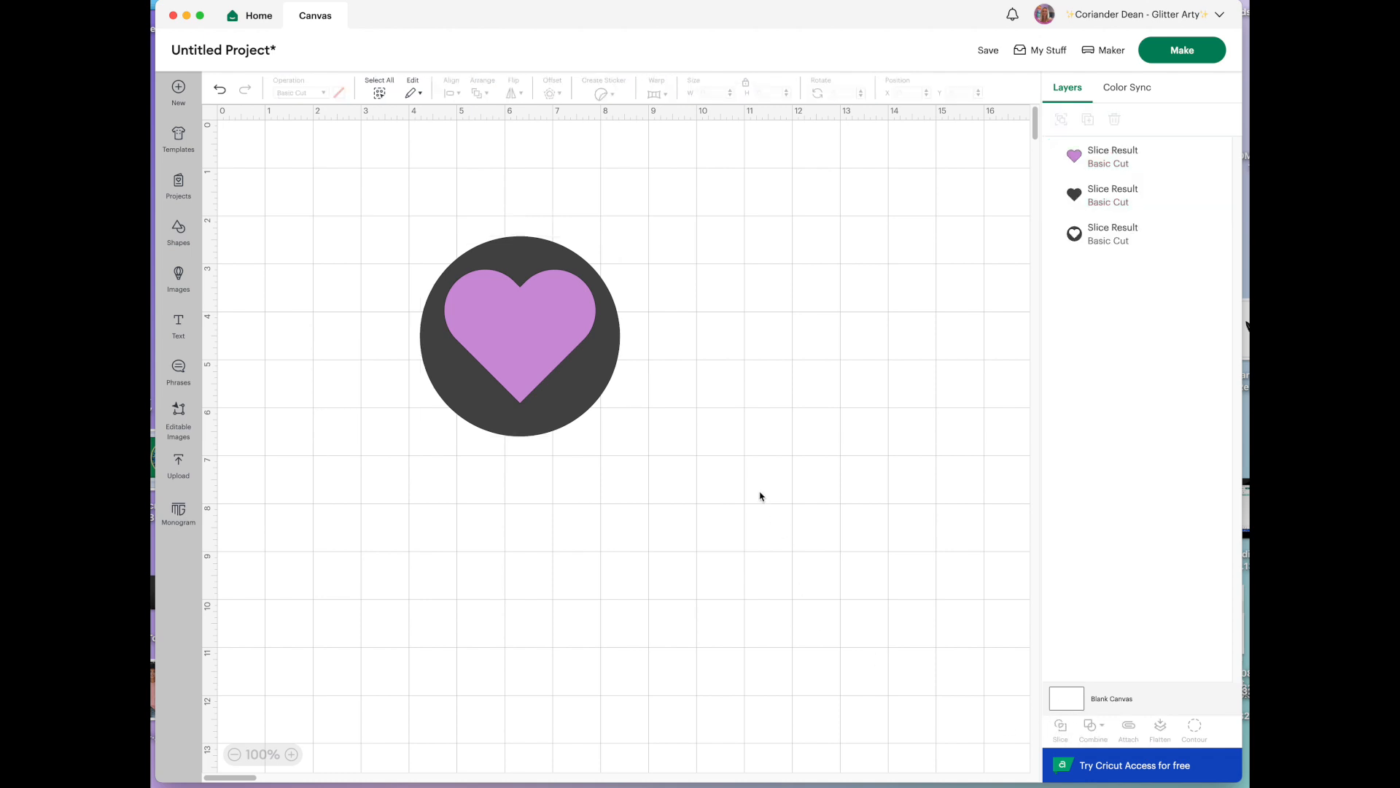
Pull the sliced pieces apart and delete the dark and purple hearts, keeping the circle with the heart cutout
left_click_drag(575, 414, 836, 413)
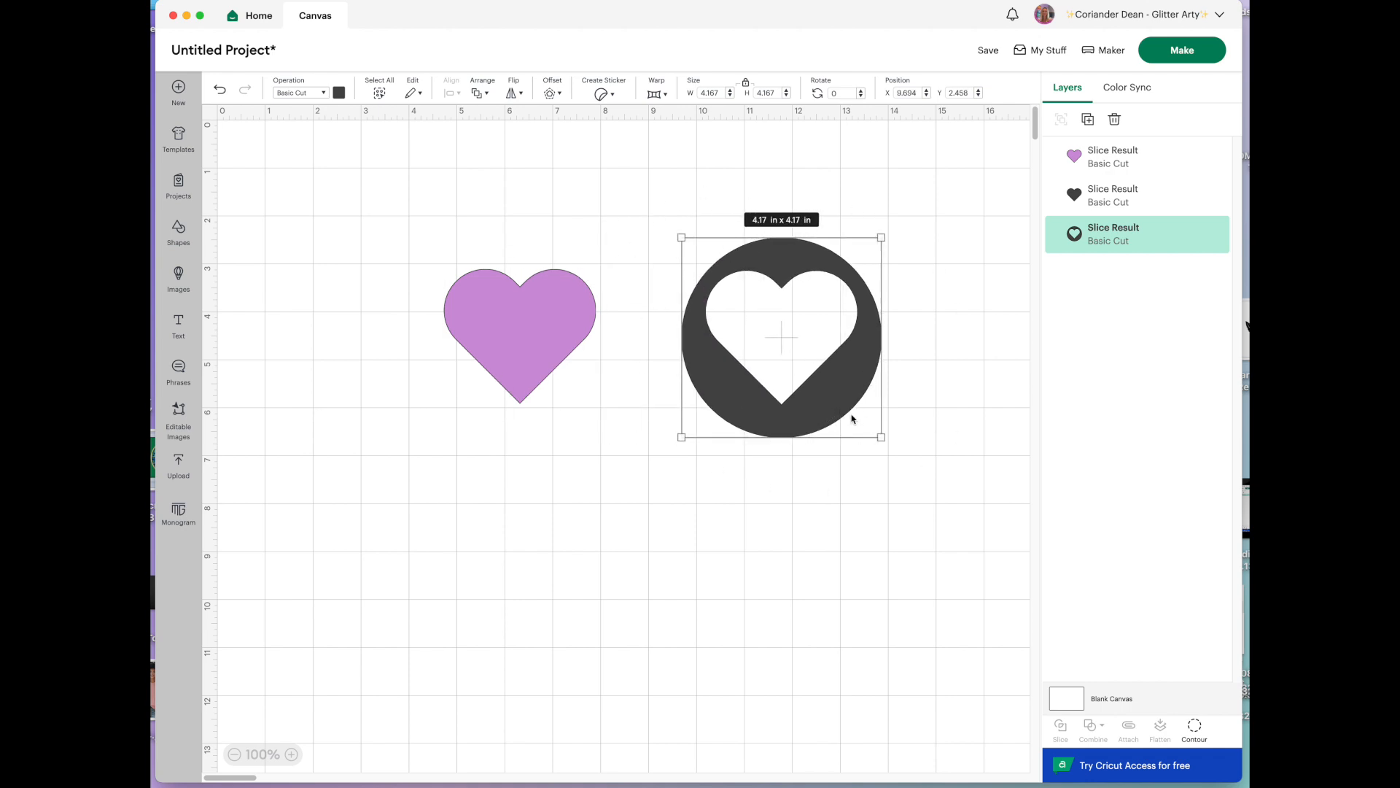
left_click_drag(554, 353, 562, 514)
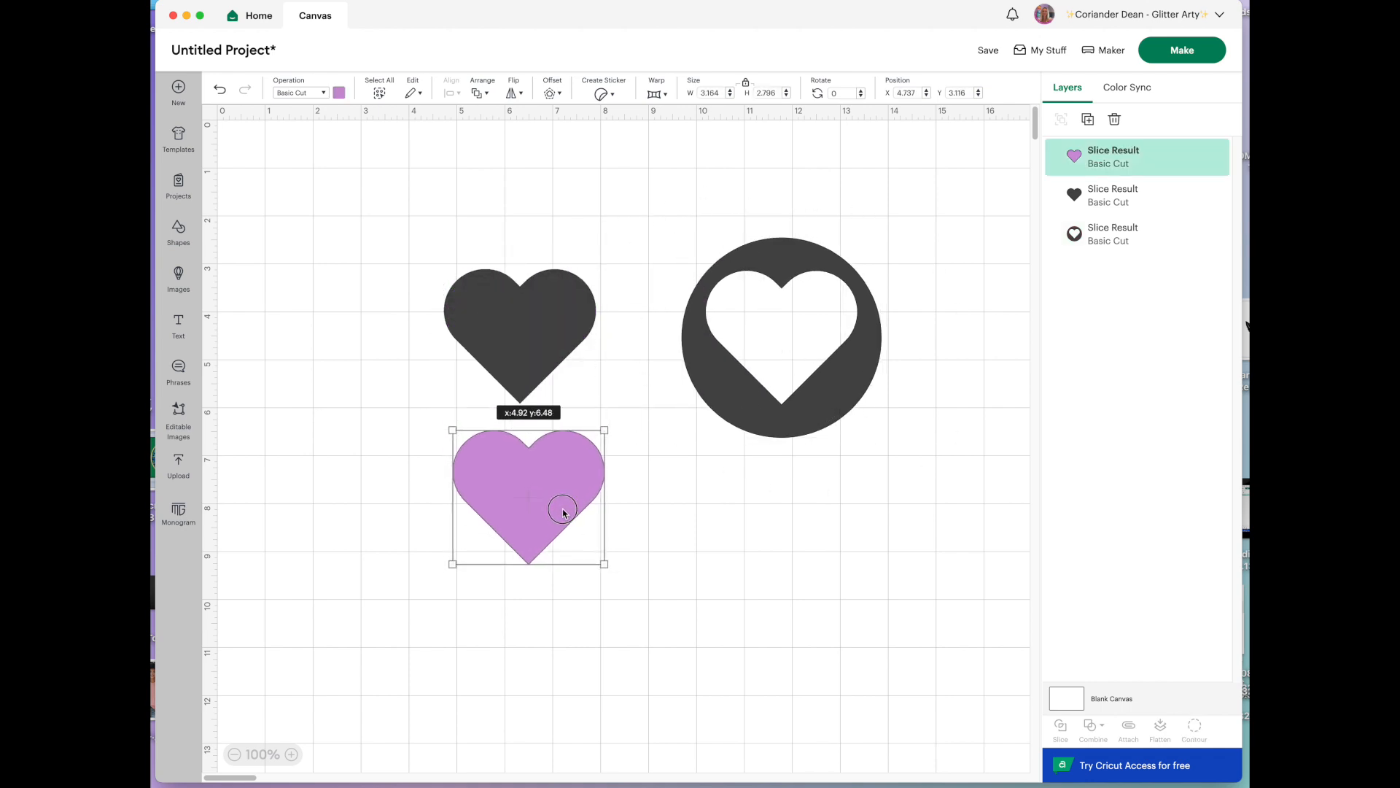
left_click(545, 341)
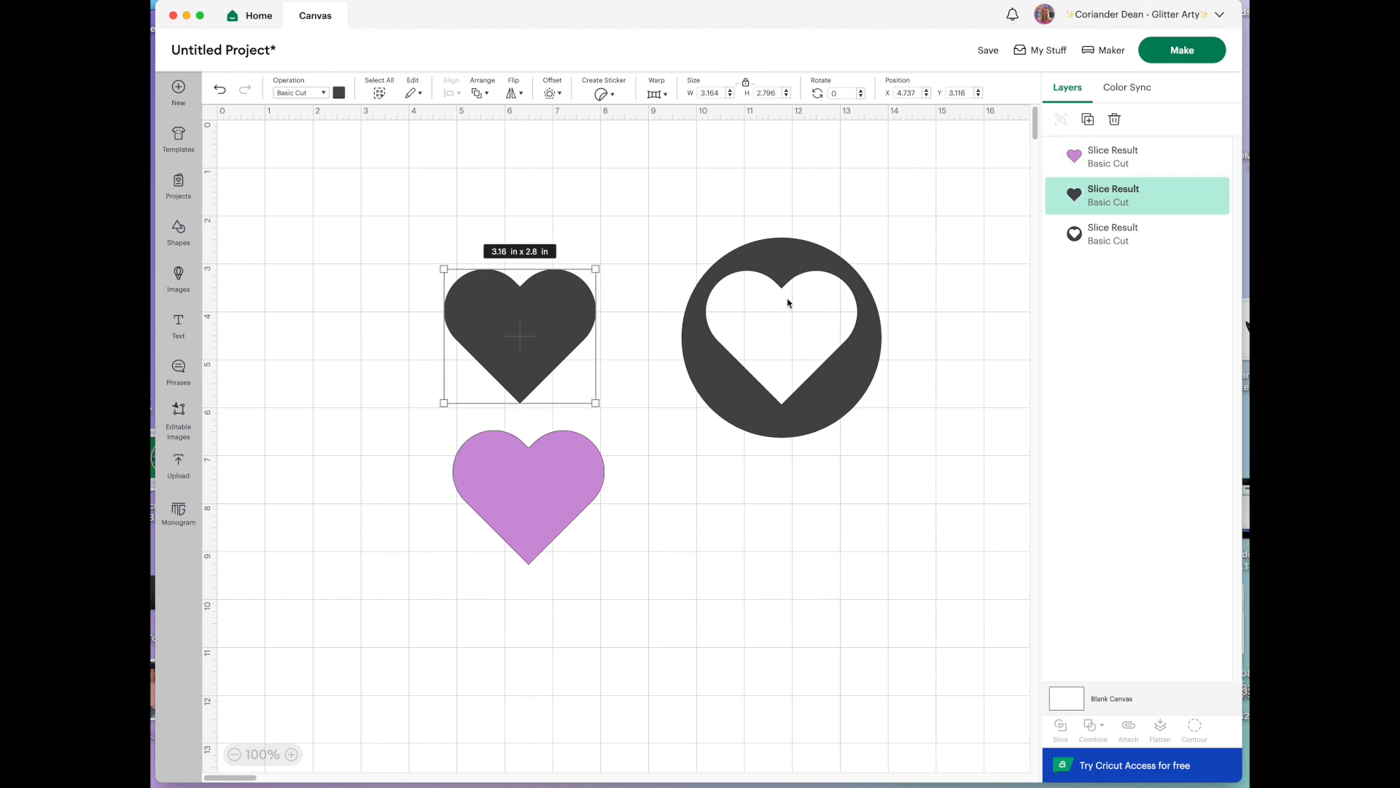
key("Delete")
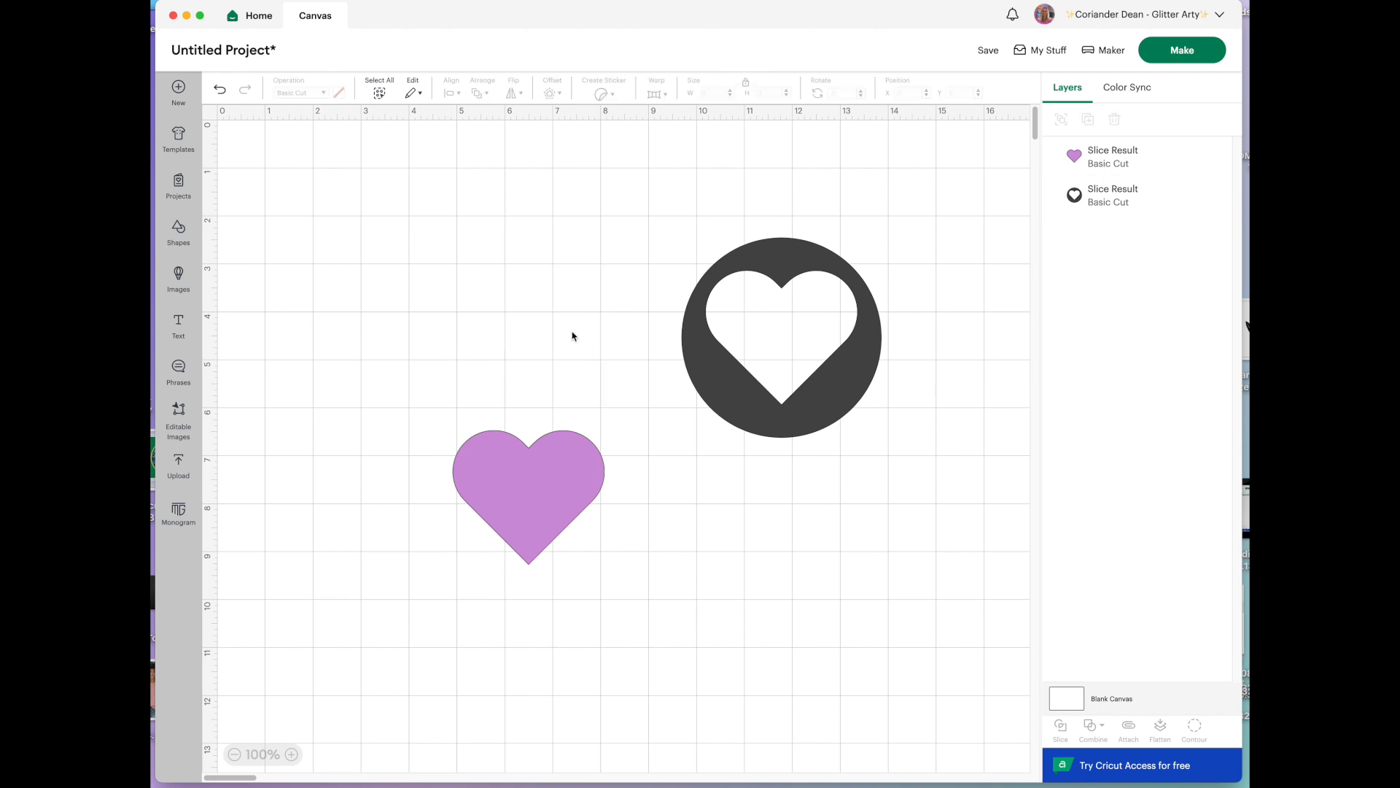
left_click(562, 470)
key("Delete")
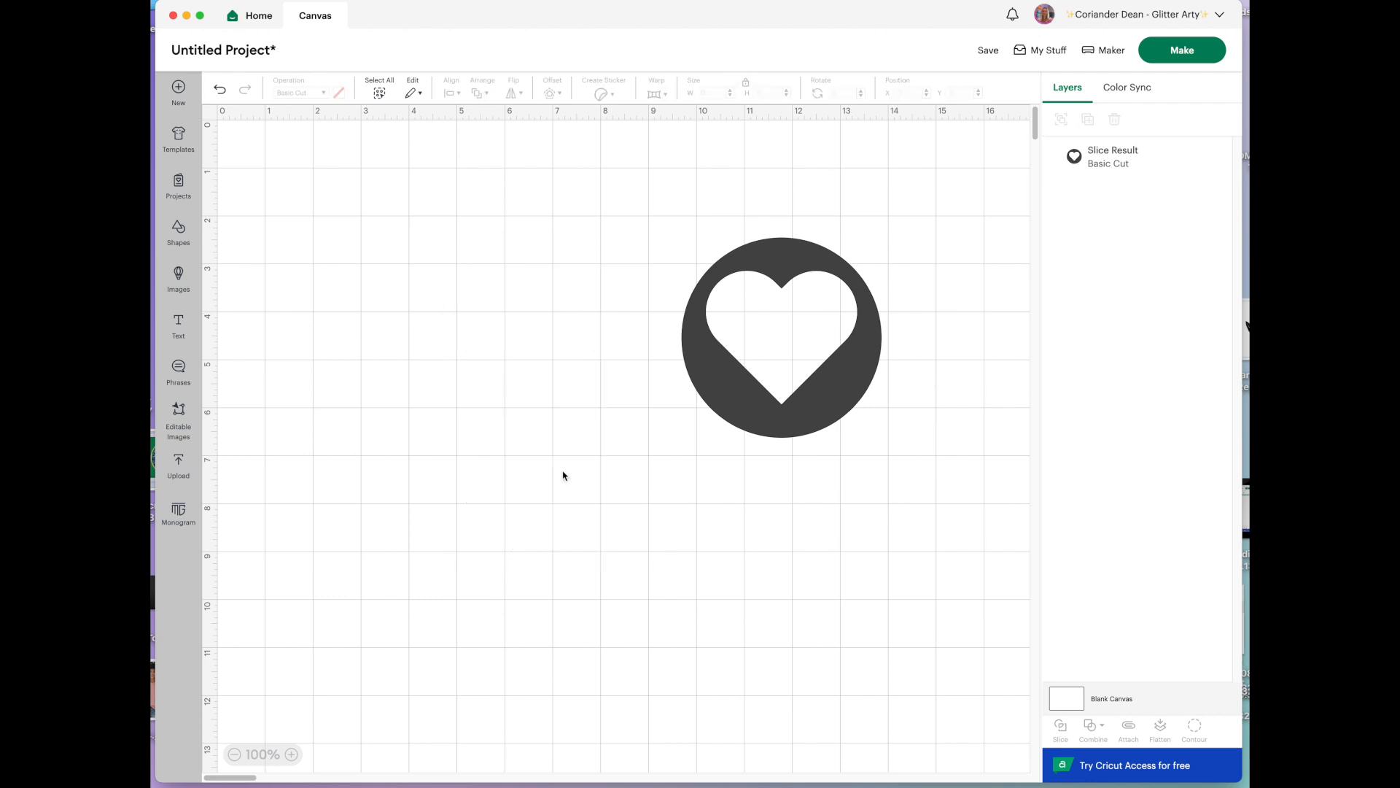
Move the heart-cutout circle near the canvas origin and insert a new circle about 3.4 in across below it
left_click_drag(808, 405, 475, 308)
left_click(541, 303)
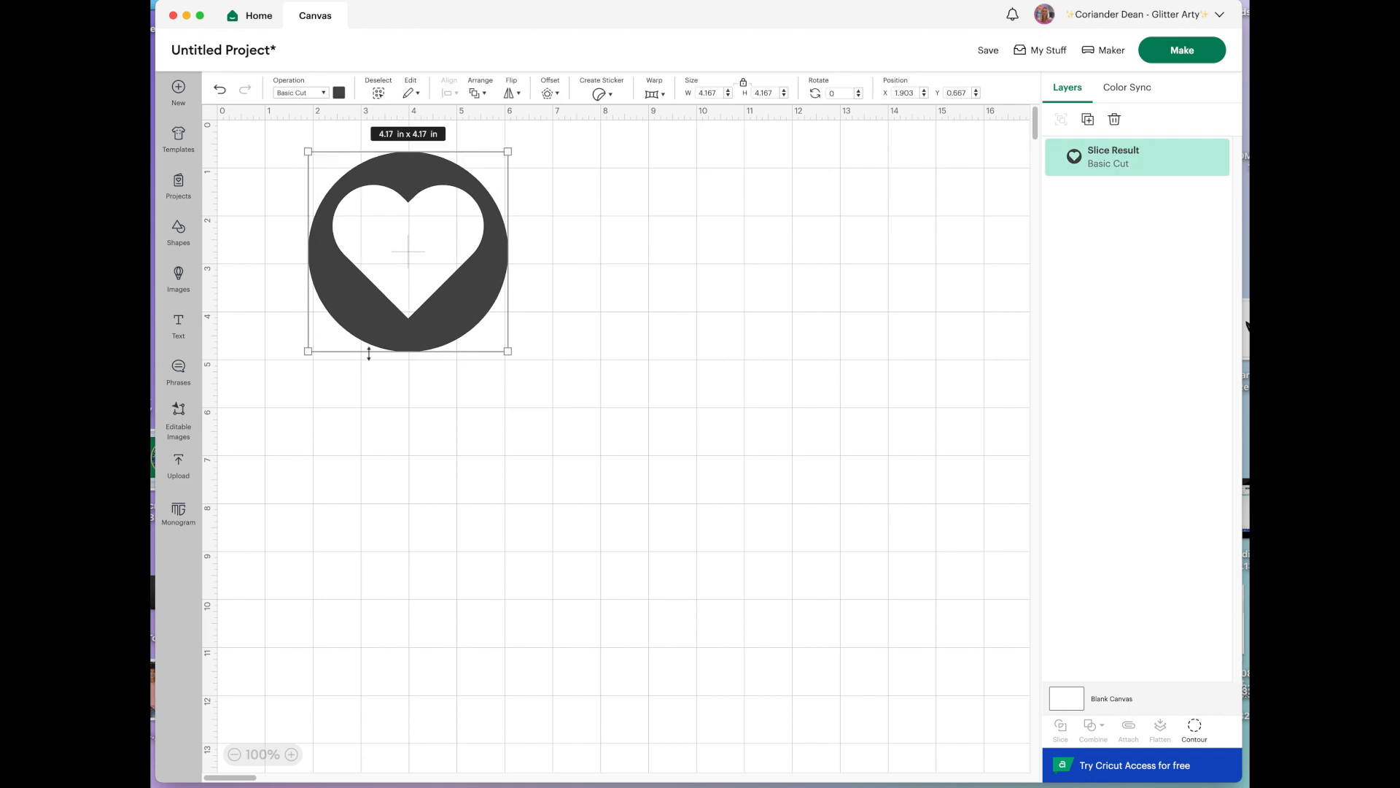
left_click(179, 232)
left_click(233, 324)
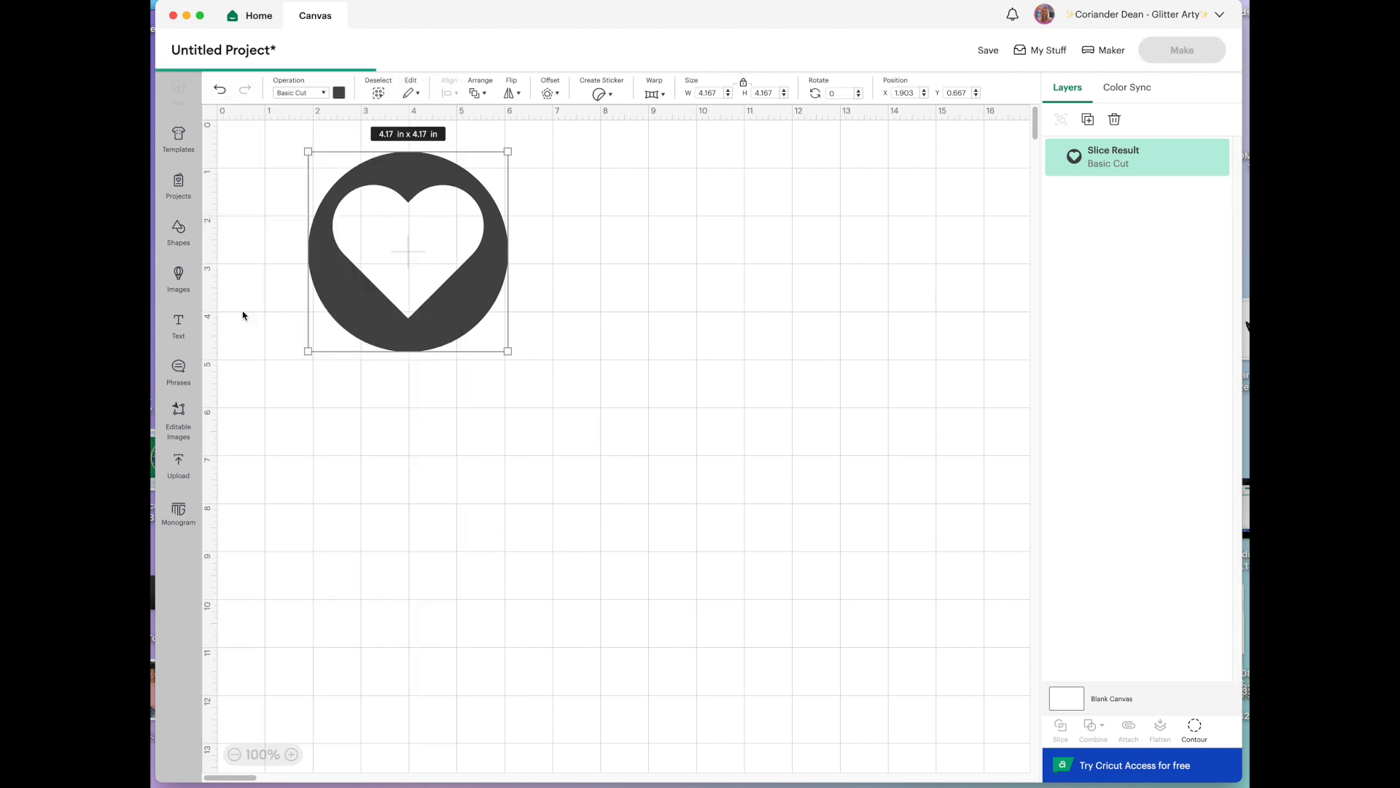
left_click_drag(362, 252, 665, 576)
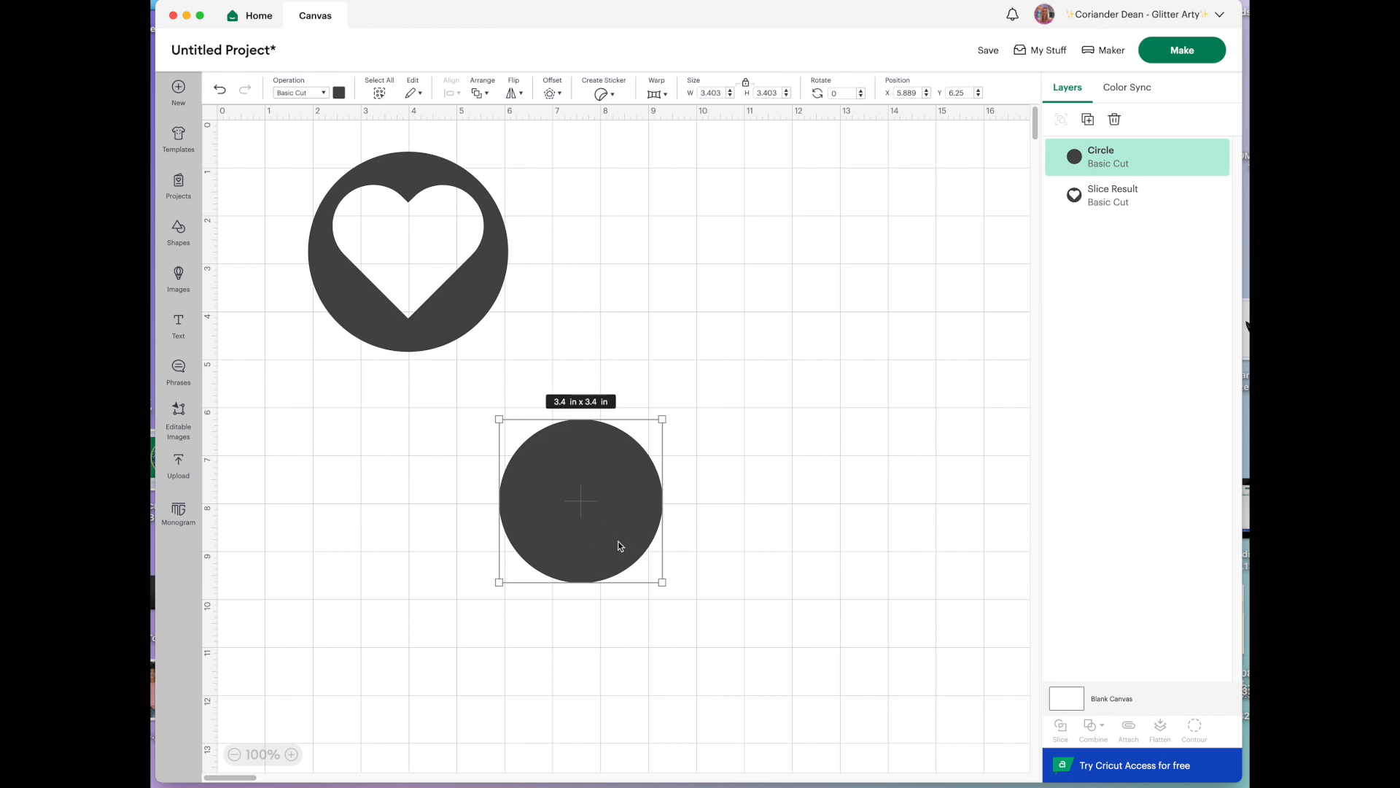
Duplicate the new circle as a slightly smaller copy overlapping its right side, and slice the two circles
left_click(1088, 119)
left_click_drag(675, 569, 650, 537)
left_click(806, 628)
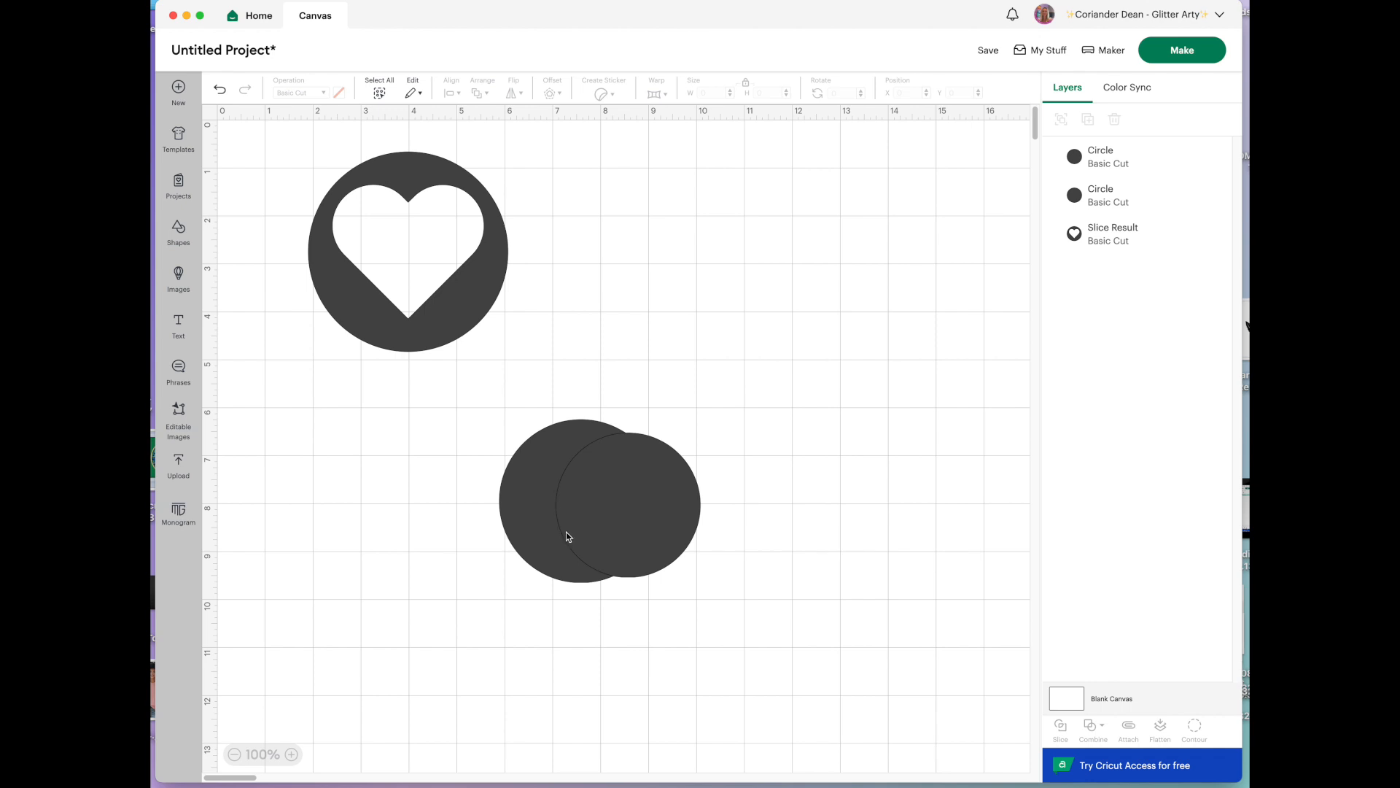
left_click_drag(483, 418, 788, 659)
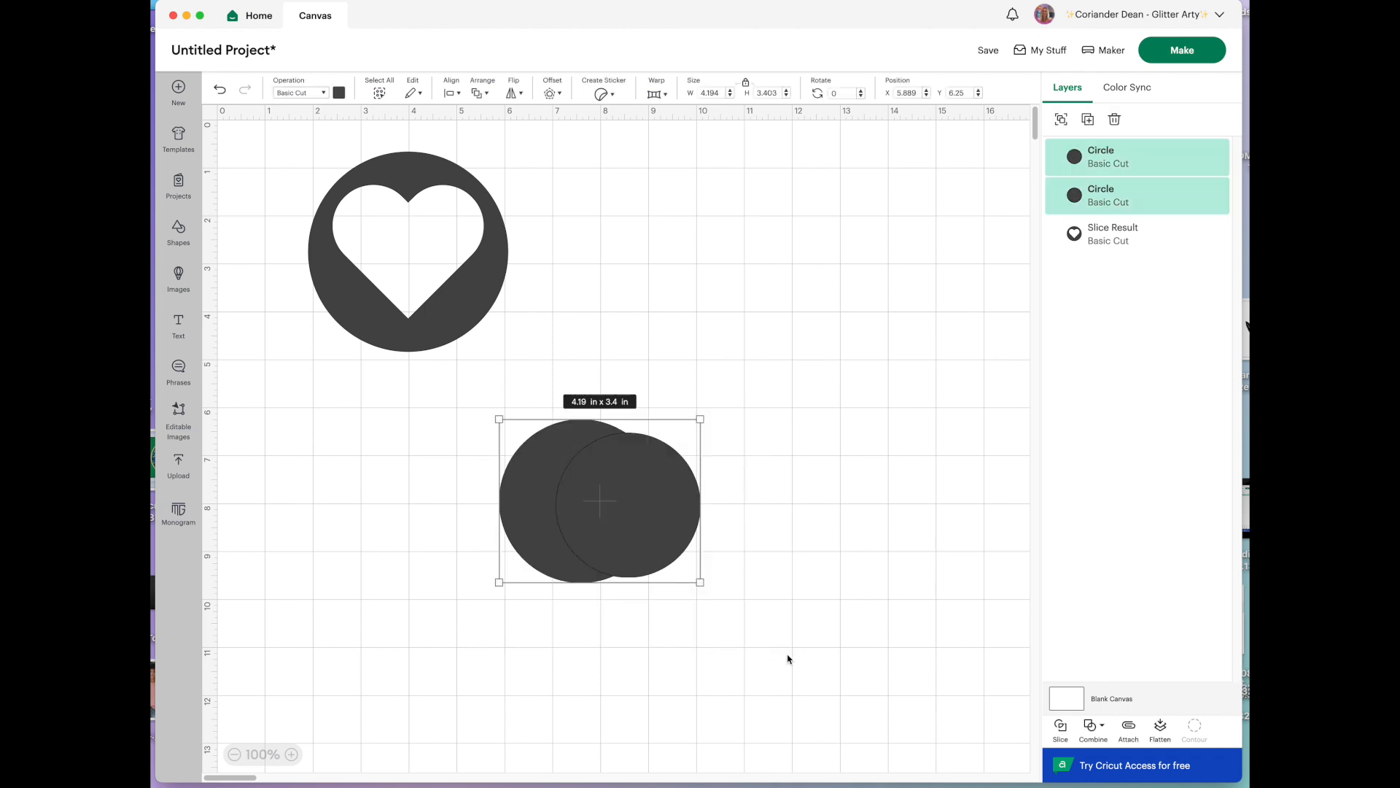
left_click(1061, 727)
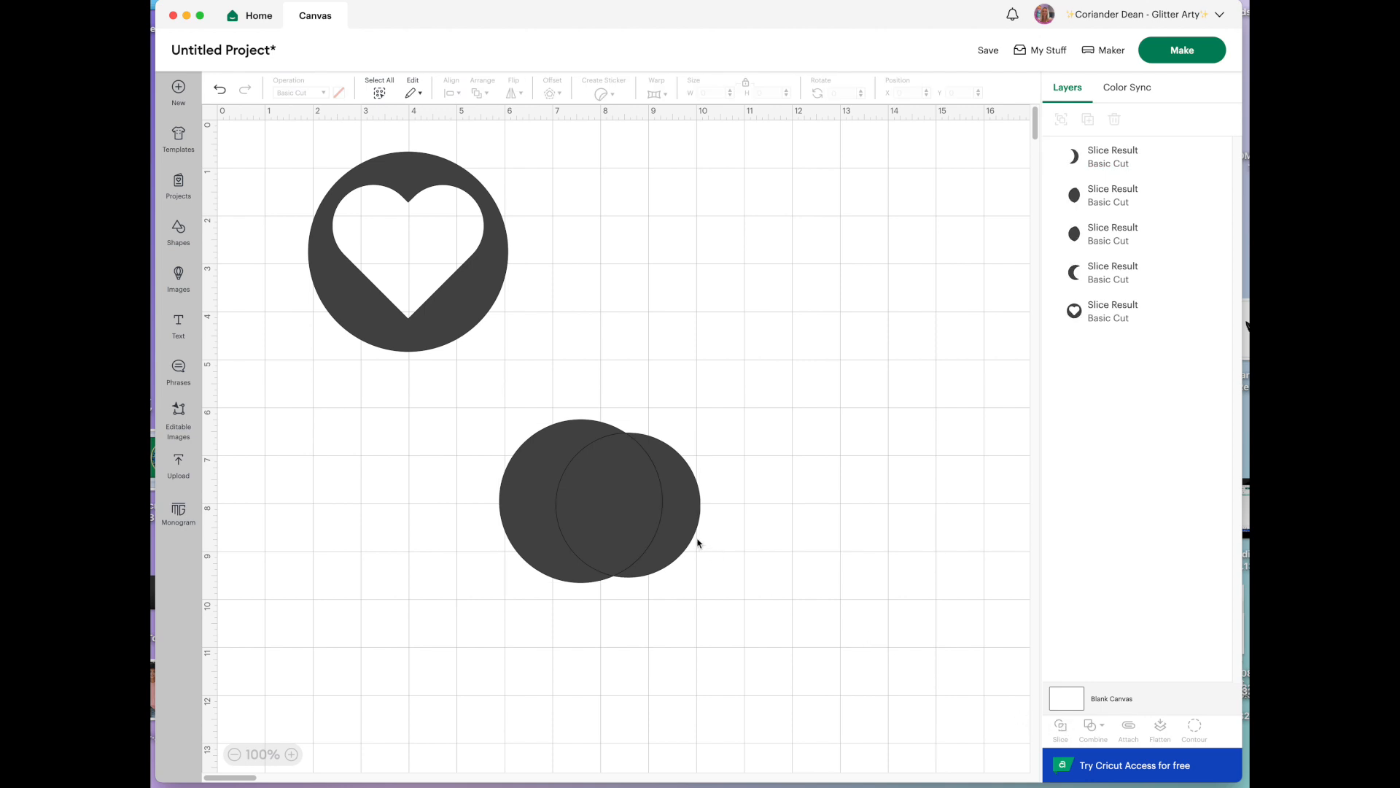
Delete the leftover circle slices, keeping the left crescent, and enlarge the crescent to about 3.12 by 3.56 in
left_click(693, 528)
left_click_drag(694, 528, 735, 518)
key("Delete")
left_click(631, 521)
key("Delete")
left_click(631, 523)
key("Delete")
left_click_drag(614, 511, 735, 447)
left_click_drag(674, 494, 673, 498)
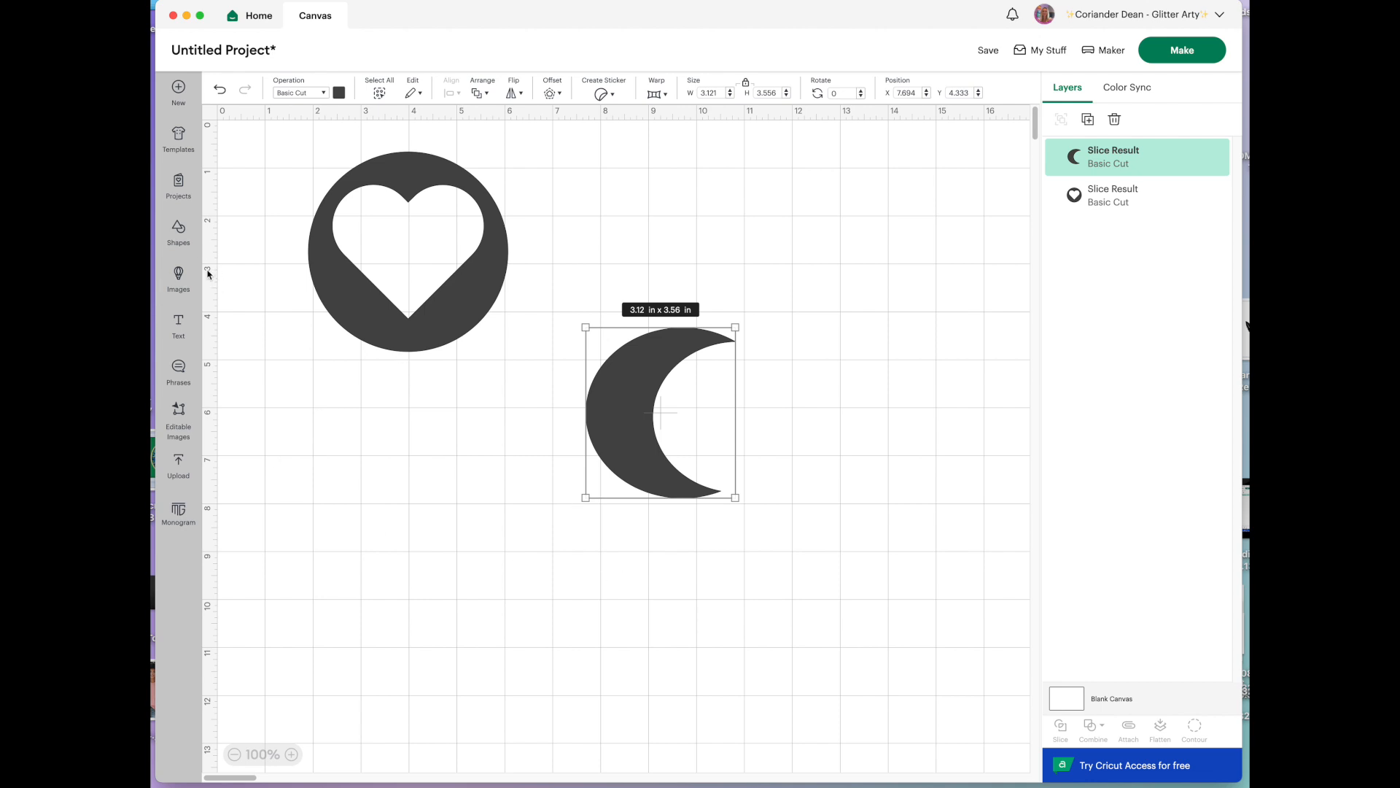
Insert a five-point star about 1.12 by 1.07 in below the heart cutout and color it light yellow
left_click(179, 232)
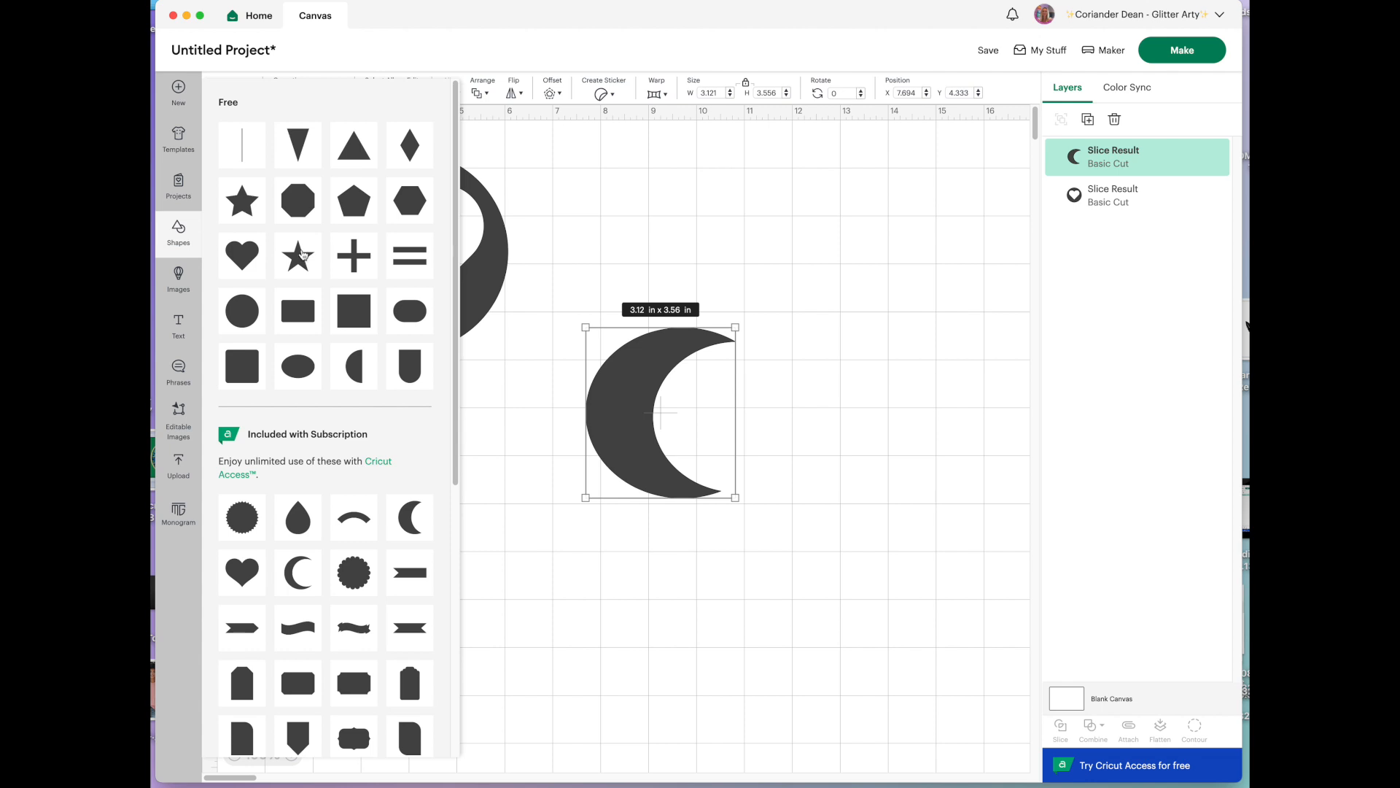
left_click(304, 255)
left_click_drag(356, 272, 484, 491)
left_click(338, 93)
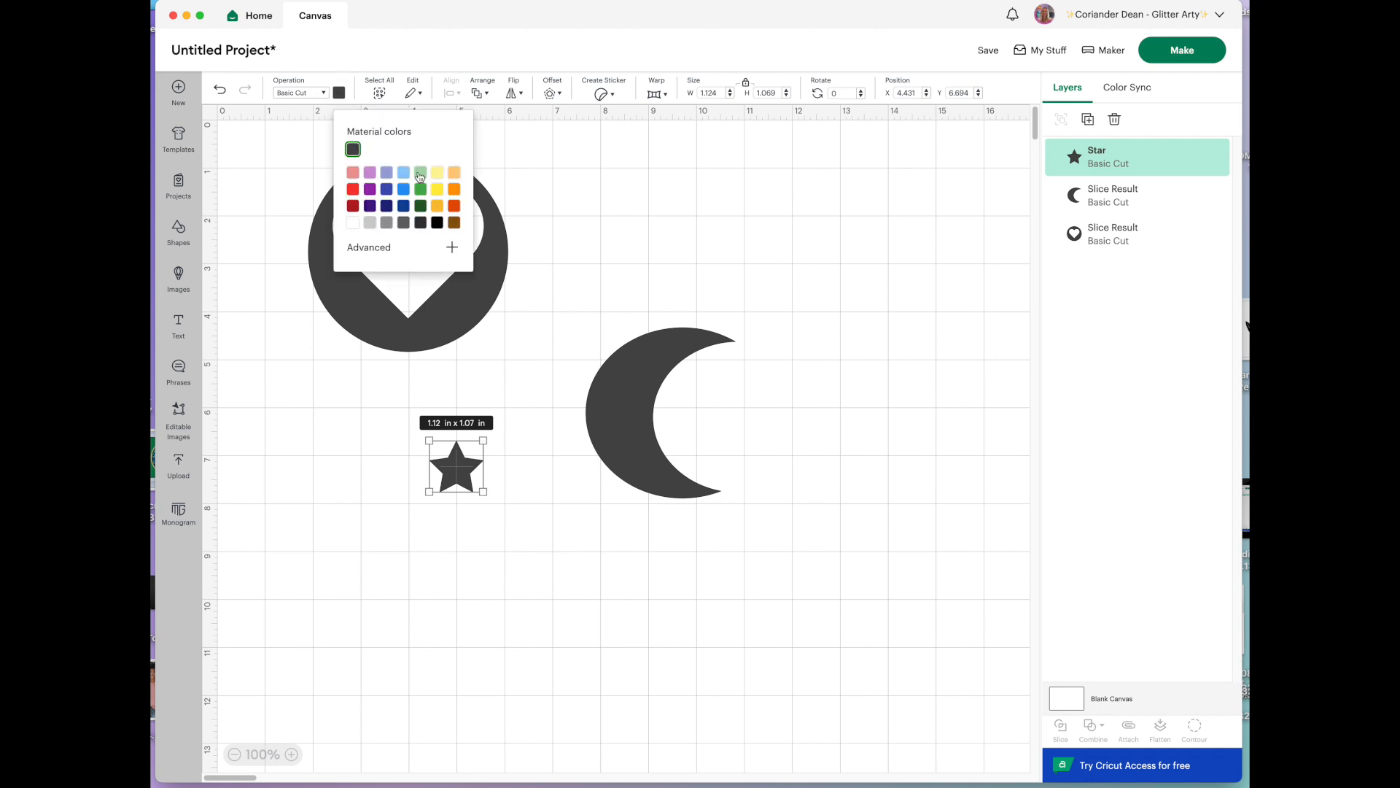
left_click(438, 172)
left_click(528, 505)
Place the star on the crescent's thick part and enlarge both together to about 5.13 by 5.85 in
left_click_drag(469, 490, 625, 412)
left_click_drag(578, 322, 832, 606)
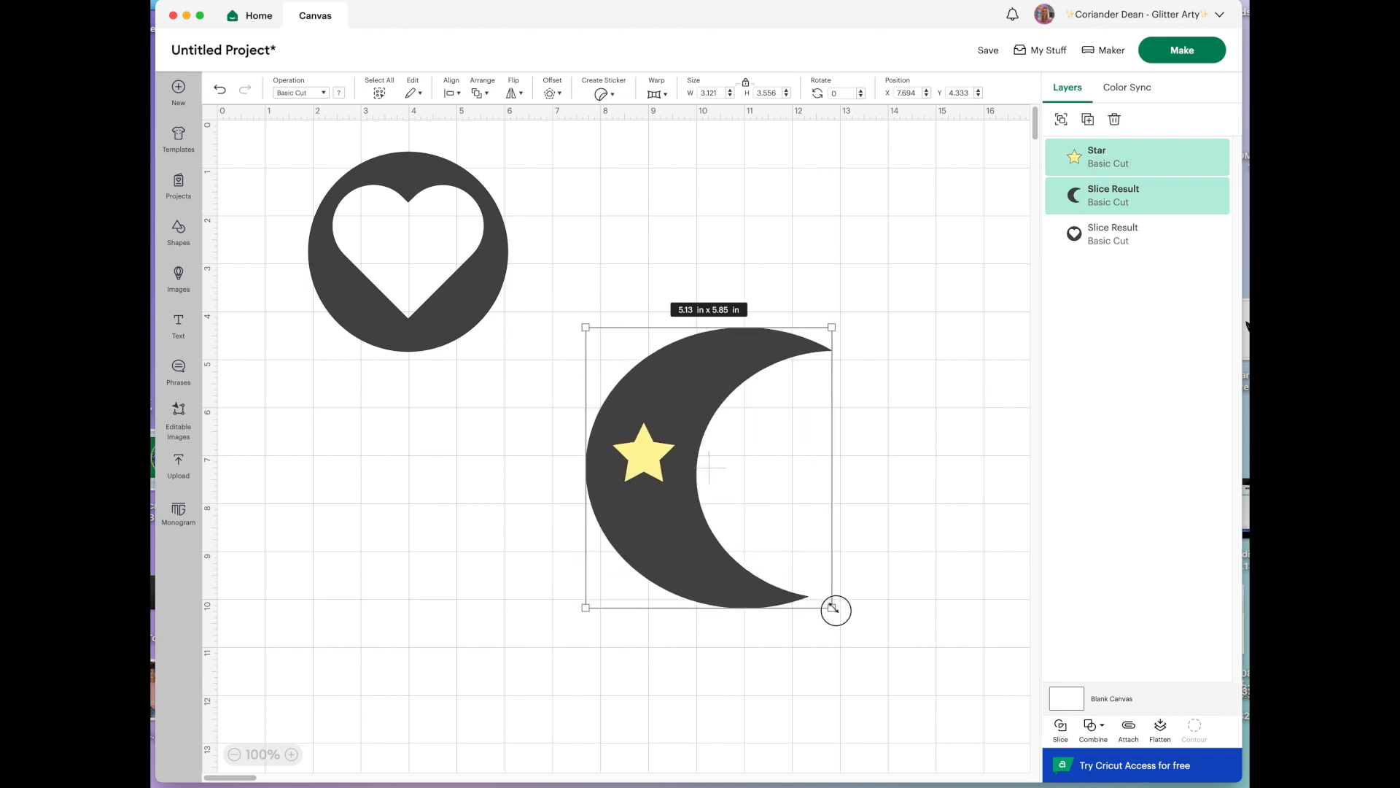
Copy the star, shrink the copy to about 0.94 by 0.9 in, tilt it about 13° and place it above the original on the crescent
left_click(753, 512)
left_click(663, 473)
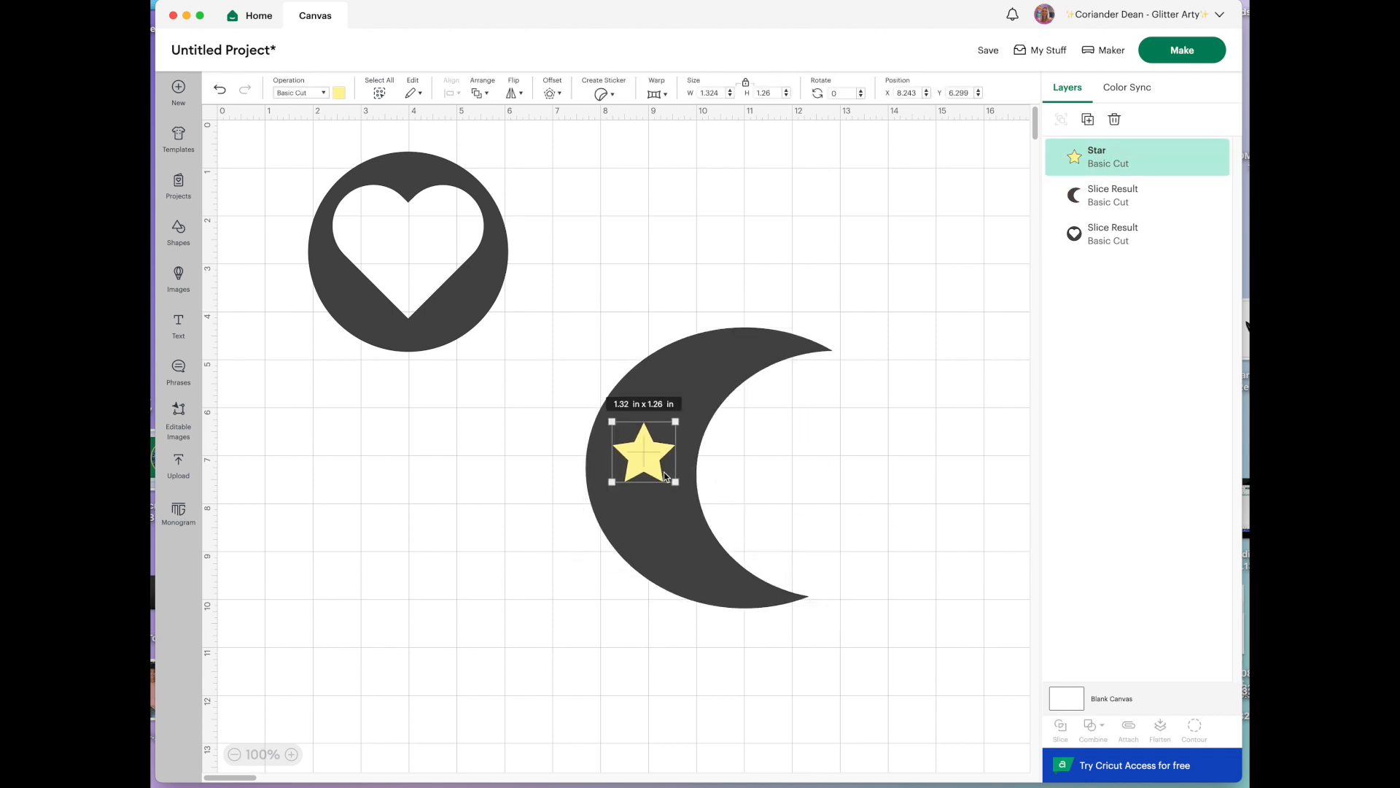
key("super+c")
key("super+v")
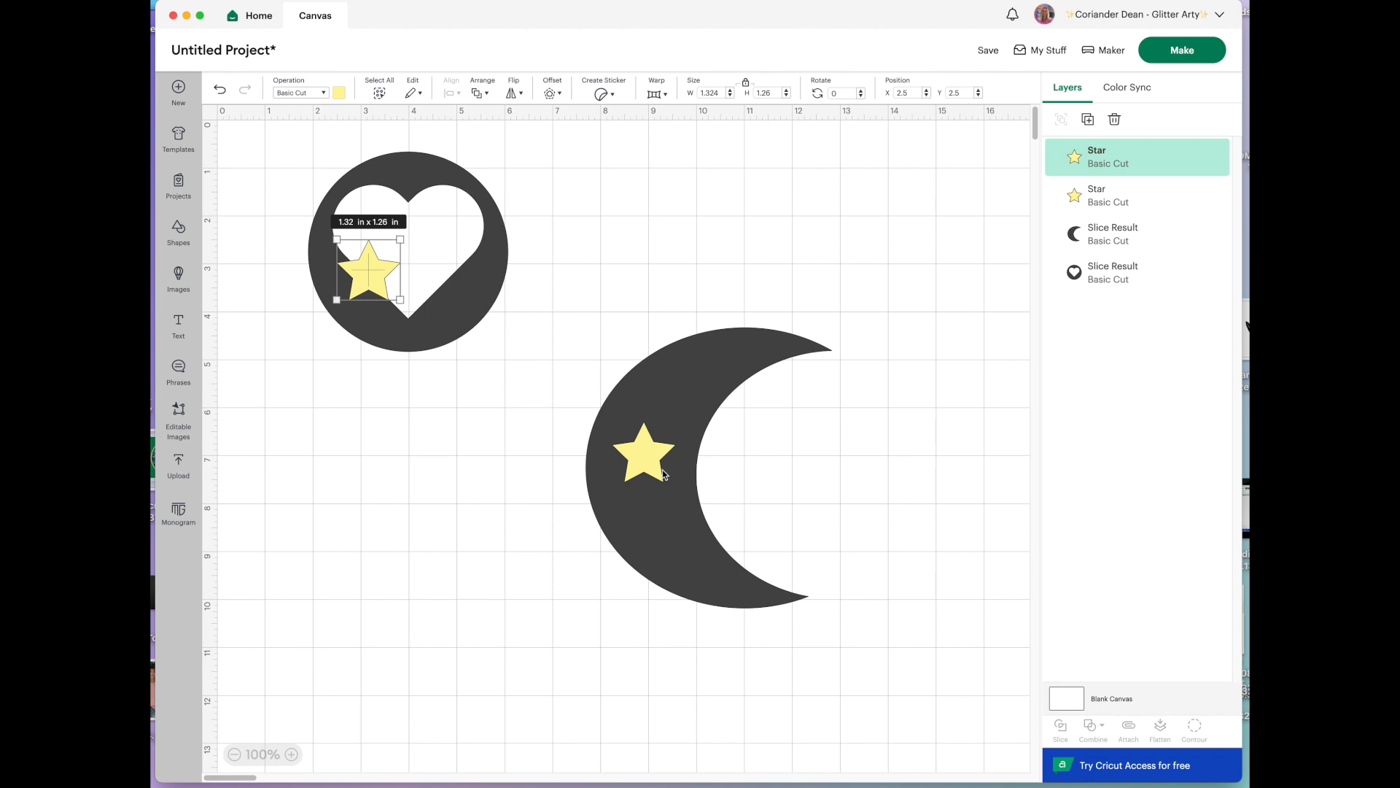
left_click_drag(380, 281, 674, 410)
left_click(672, 388)
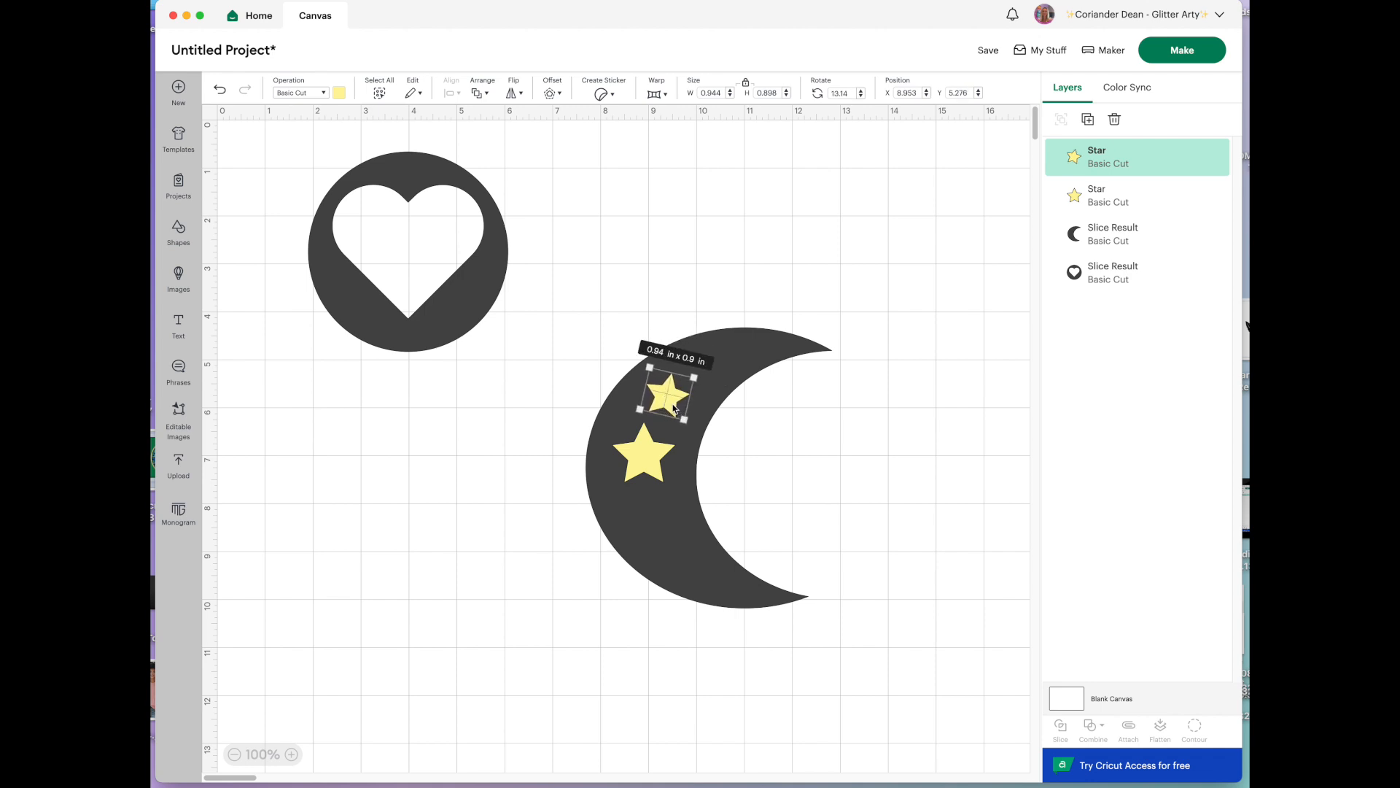
Duplicate the small star four times, shrink the last copy to about 0.58 by 0.55 in and place it near the crescent's lower tip
left_click(1086, 120)
left_click(1085, 122)
left_click(1086, 123)
left_click(1085, 123)
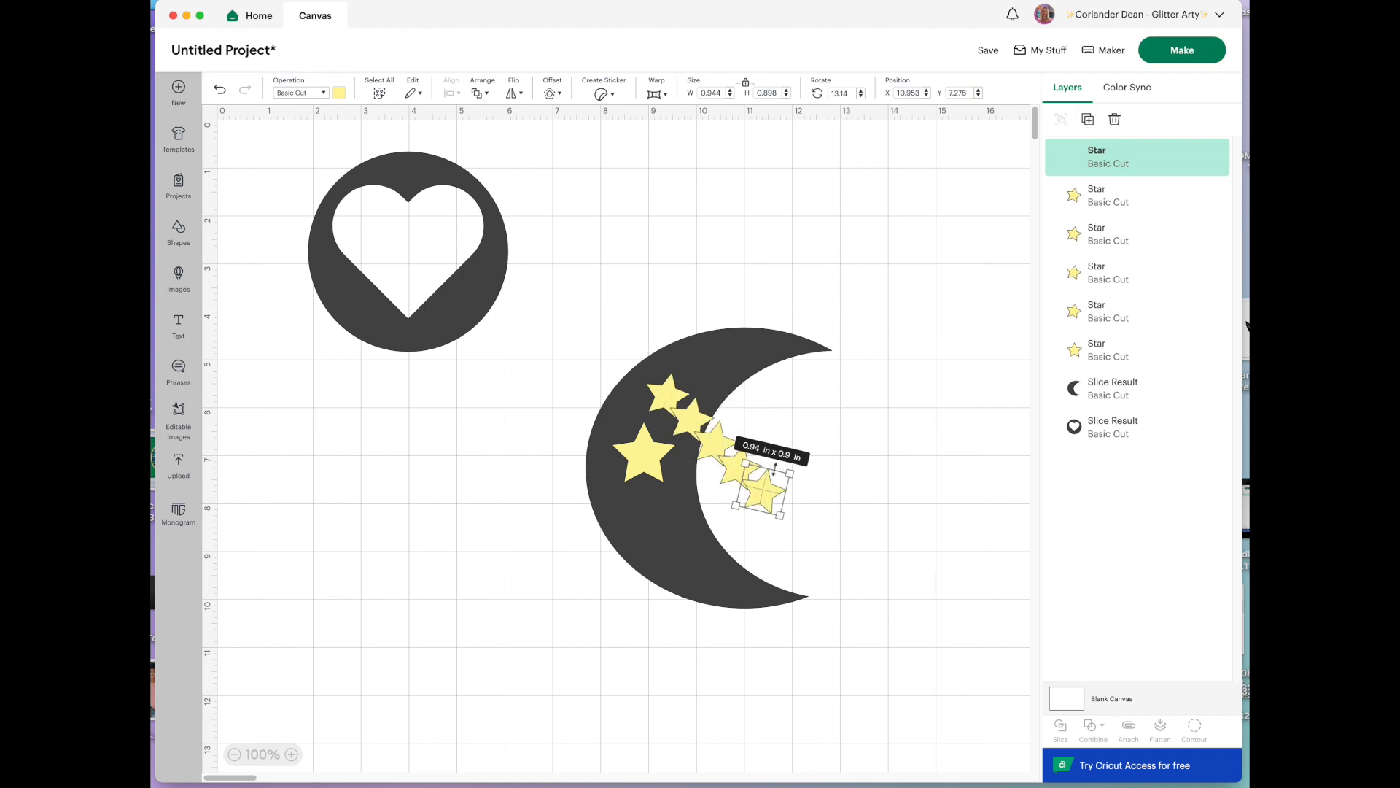
left_click_drag(781, 515, 700, 600)
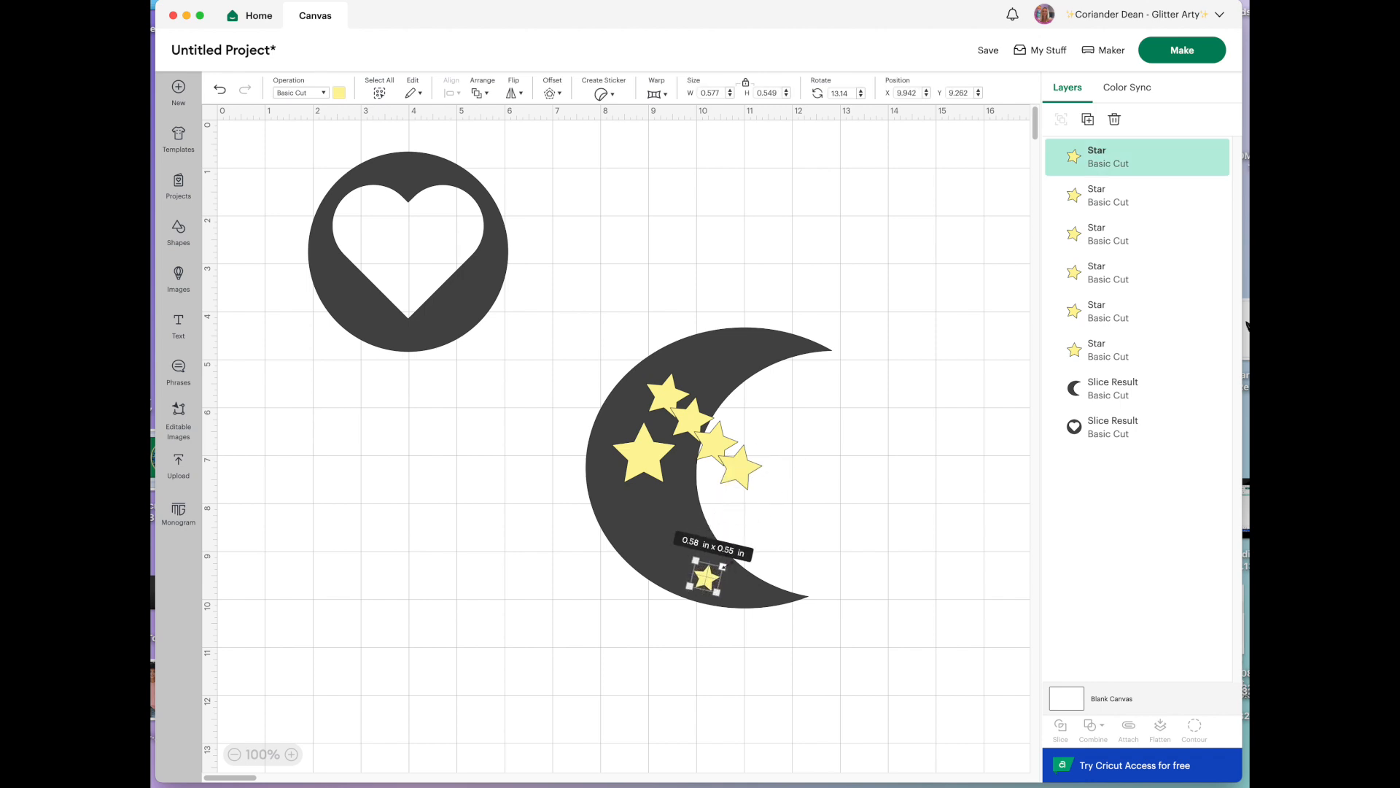
Spread the remaining stars along the crescent's curve in varied sizes, and straighten the tilted stars above and below the largest one
left_click_drag(743, 472, 692, 517)
left_click_drag(652, 464, 730, 365)
left_click(709, 456)
left_click(767, 461)
left_click_drag(694, 434, 657, 508)
left_click_drag(678, 406, 689, 384)
left_click_drag(634, 440, 643, 418)
mouse_move(655, 493)
left_mouse_down()
mouse_move(642, 496)
mouse_move(662, 517)
left_mouse_up()
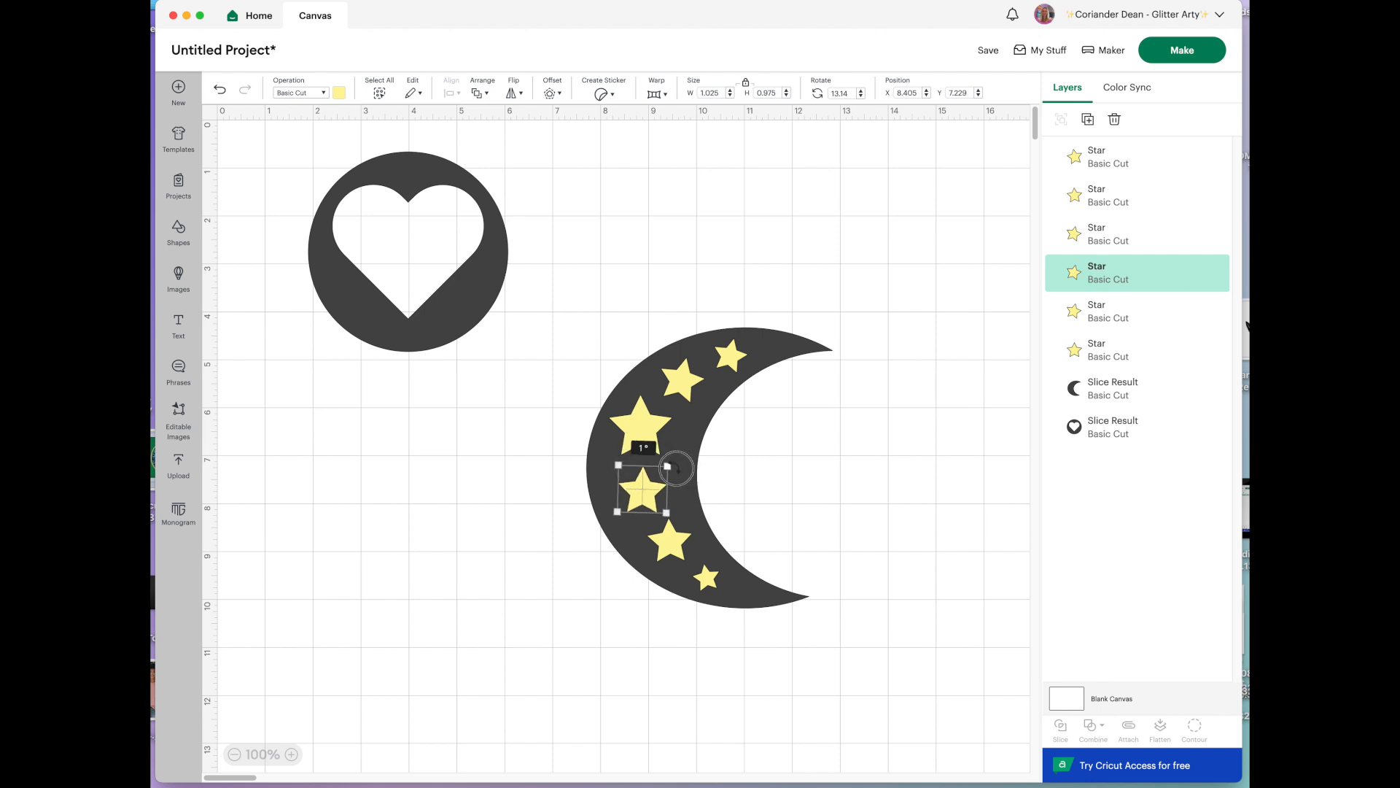
left_click(696, 387)
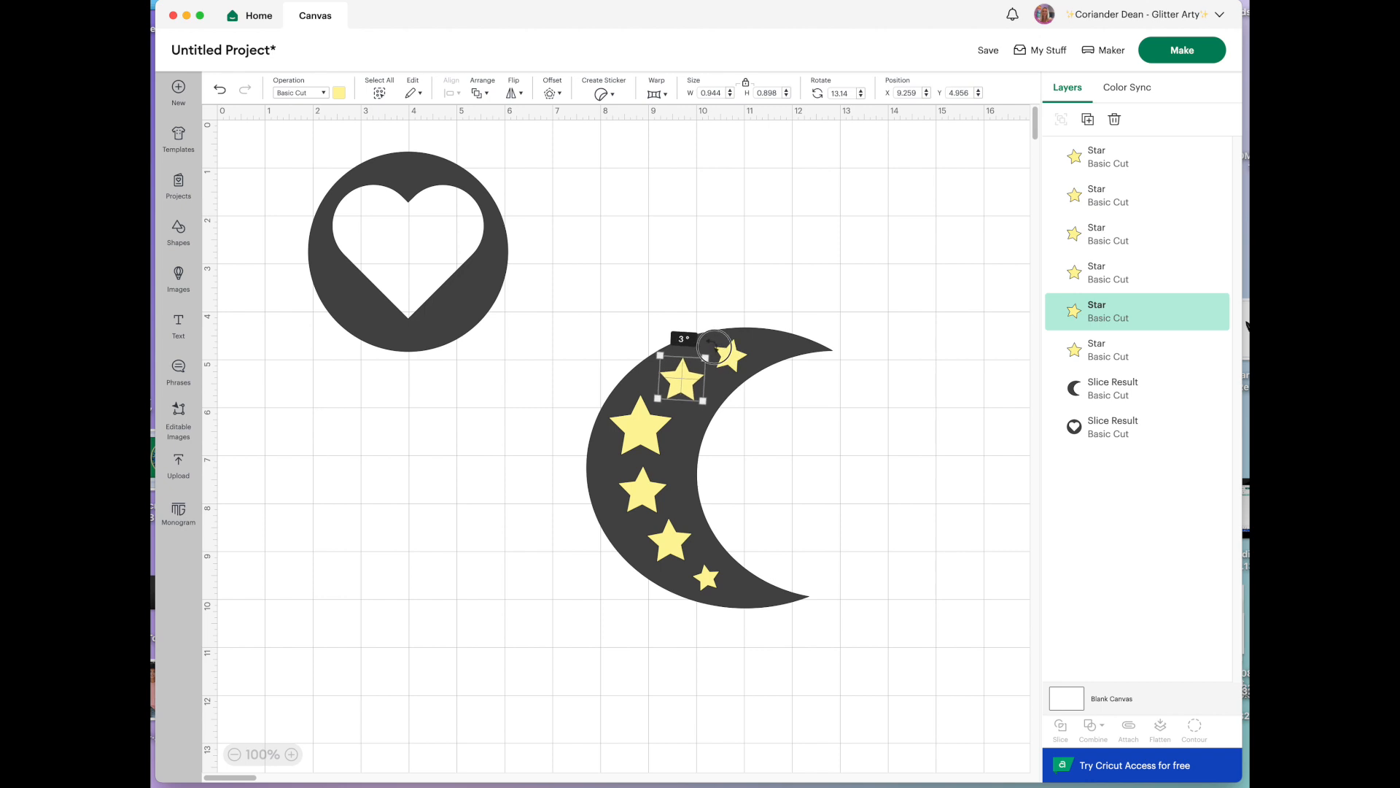
left_click(843, 445)
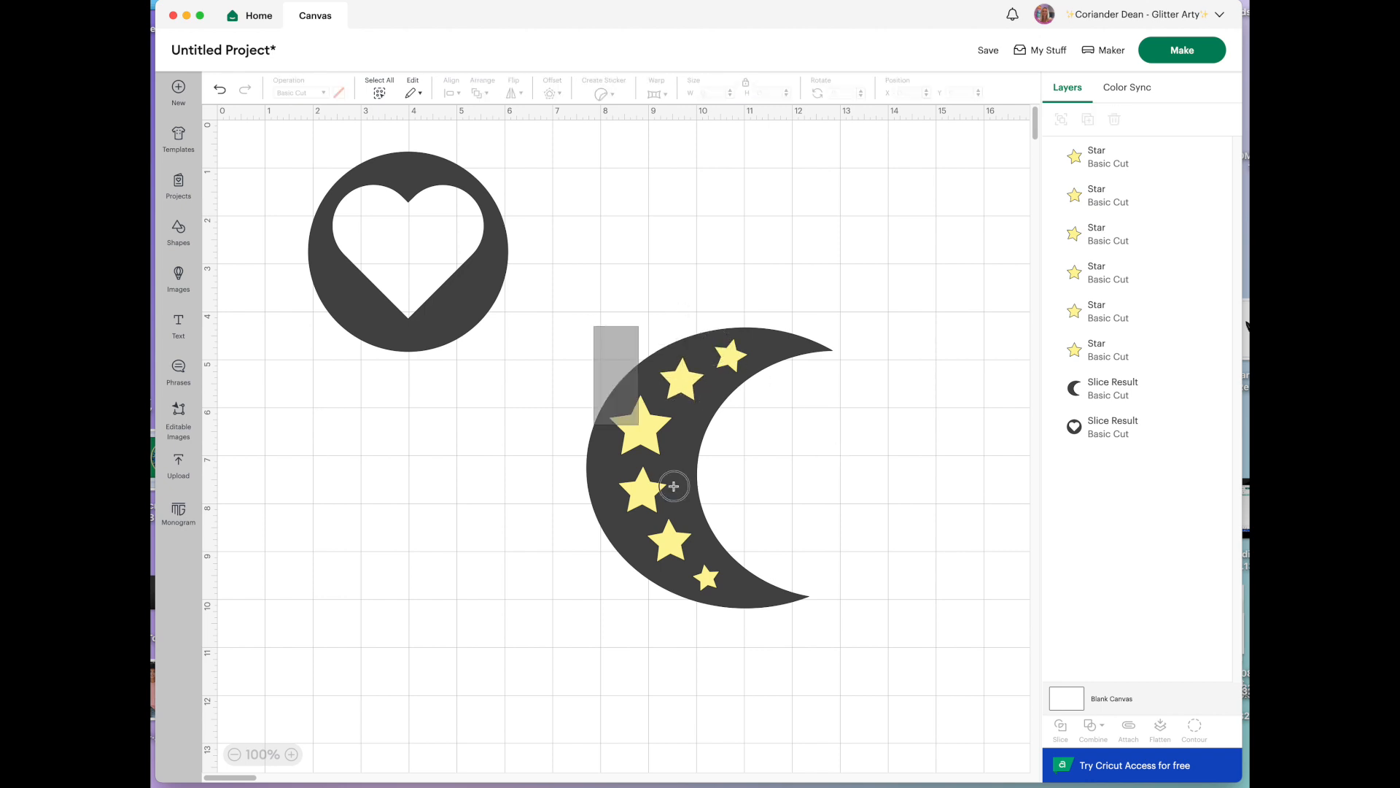
Weld all six stars into one shape, leaving the crescent out of the selection
left_click_drag(595, 322, 851, 679)
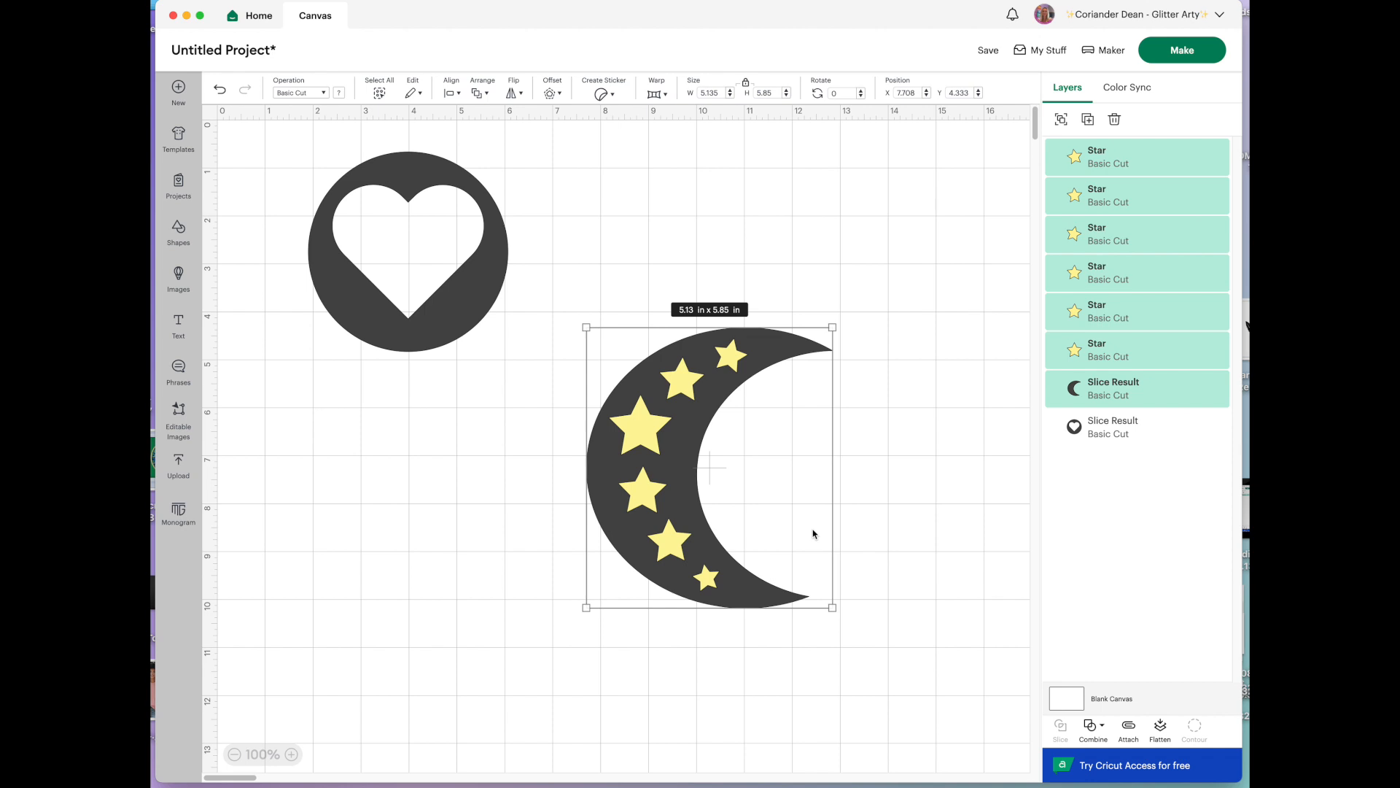
left_click(914, 565)
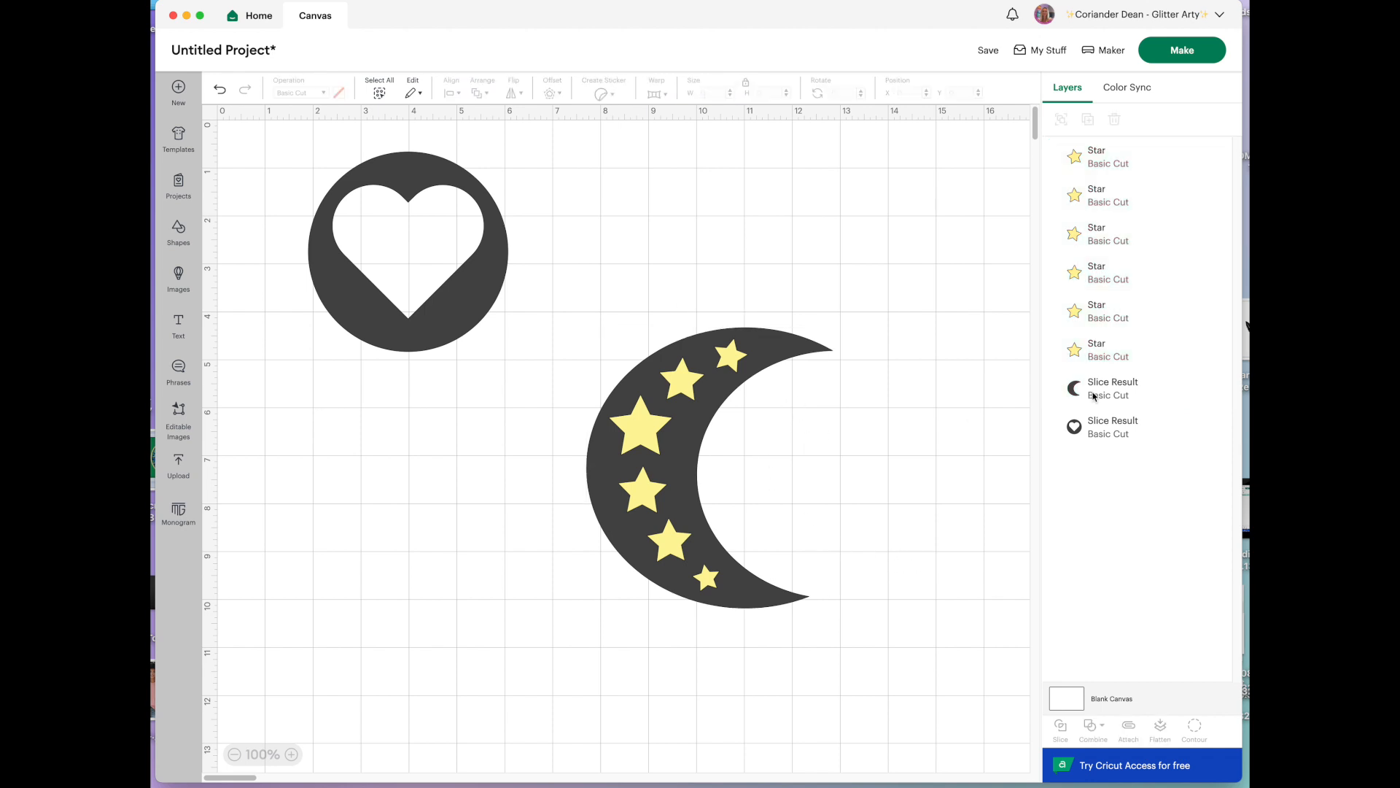
left_click(1127, 164)
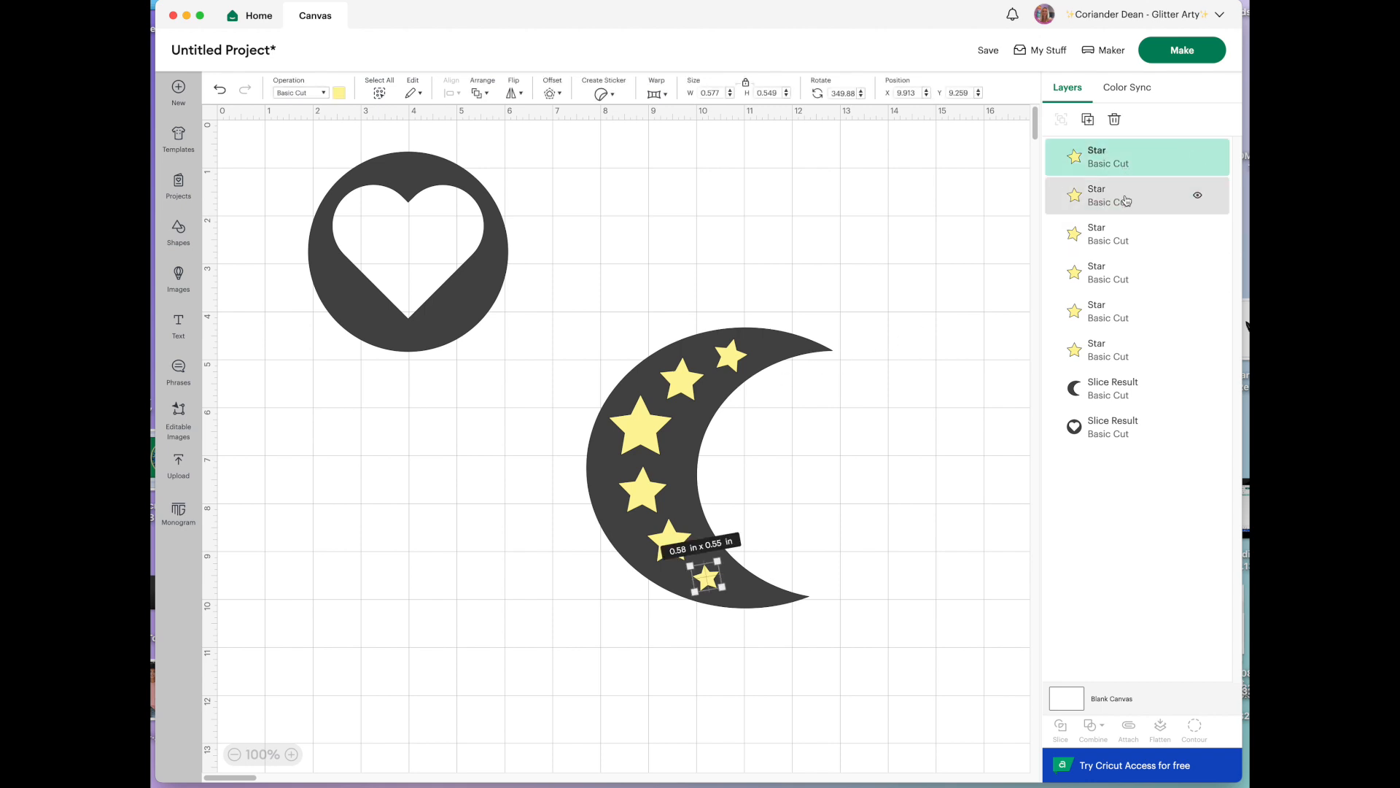
left_click(1138, 230, "shift")
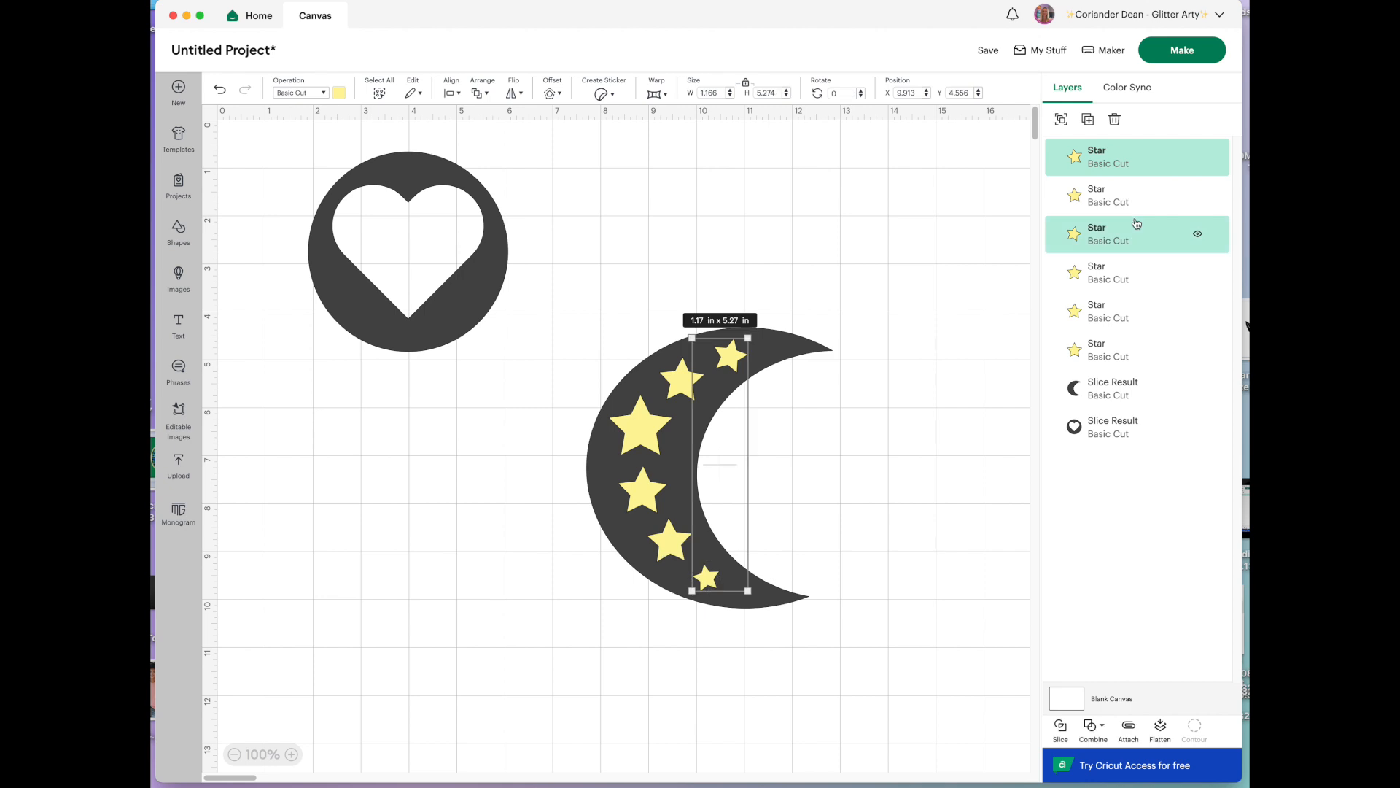
left_click(1151, 272, "shift")
left_click(1145, 348, "shift")
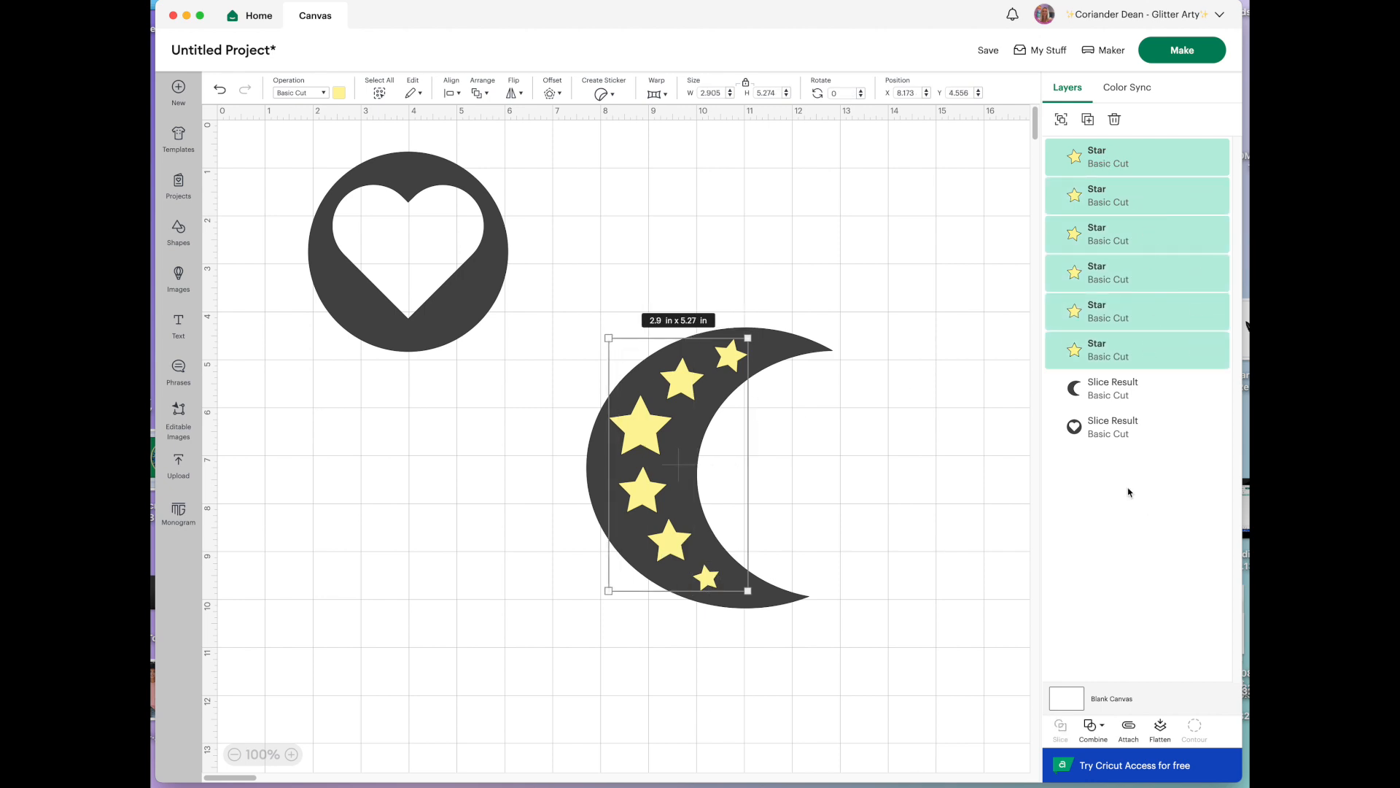
left_click(1094, 727)
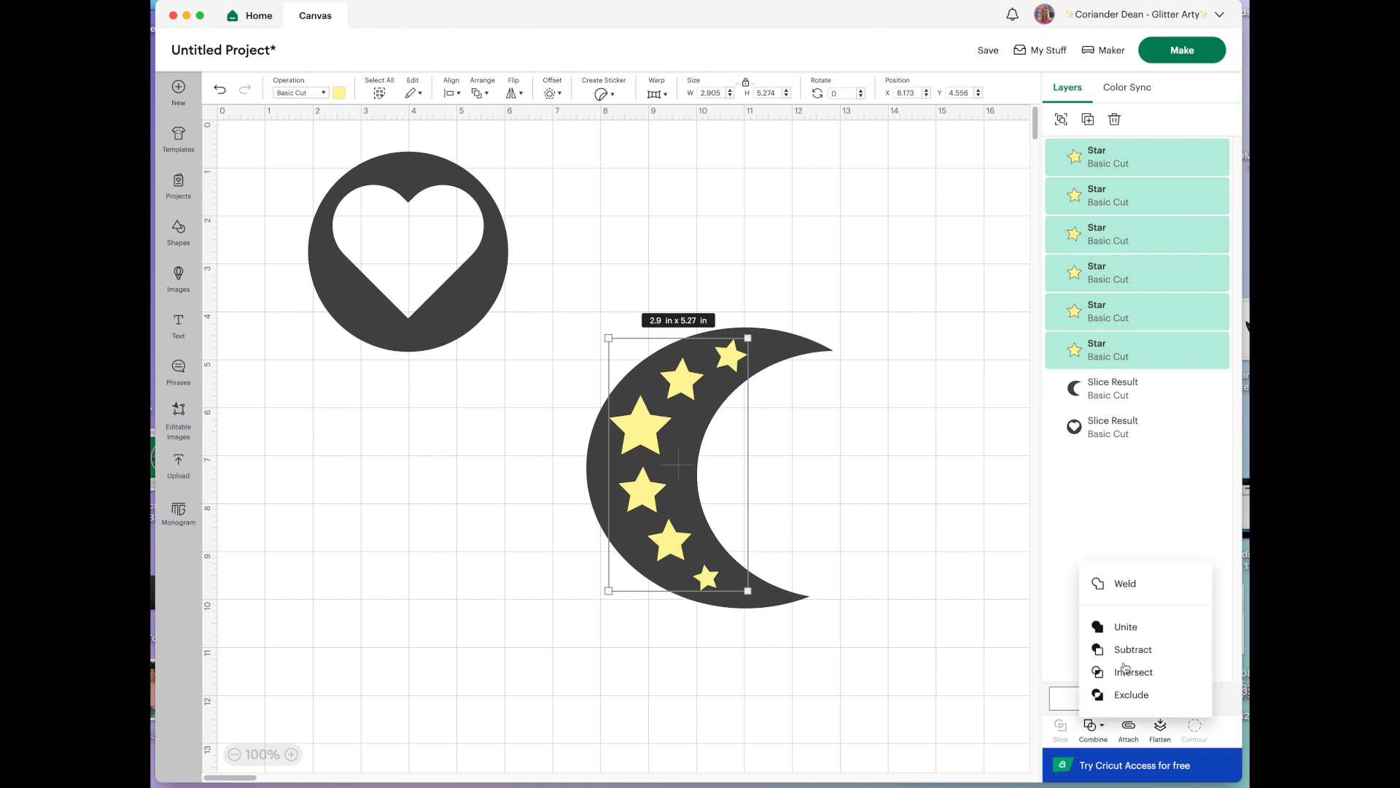
left_click(1127, 584)
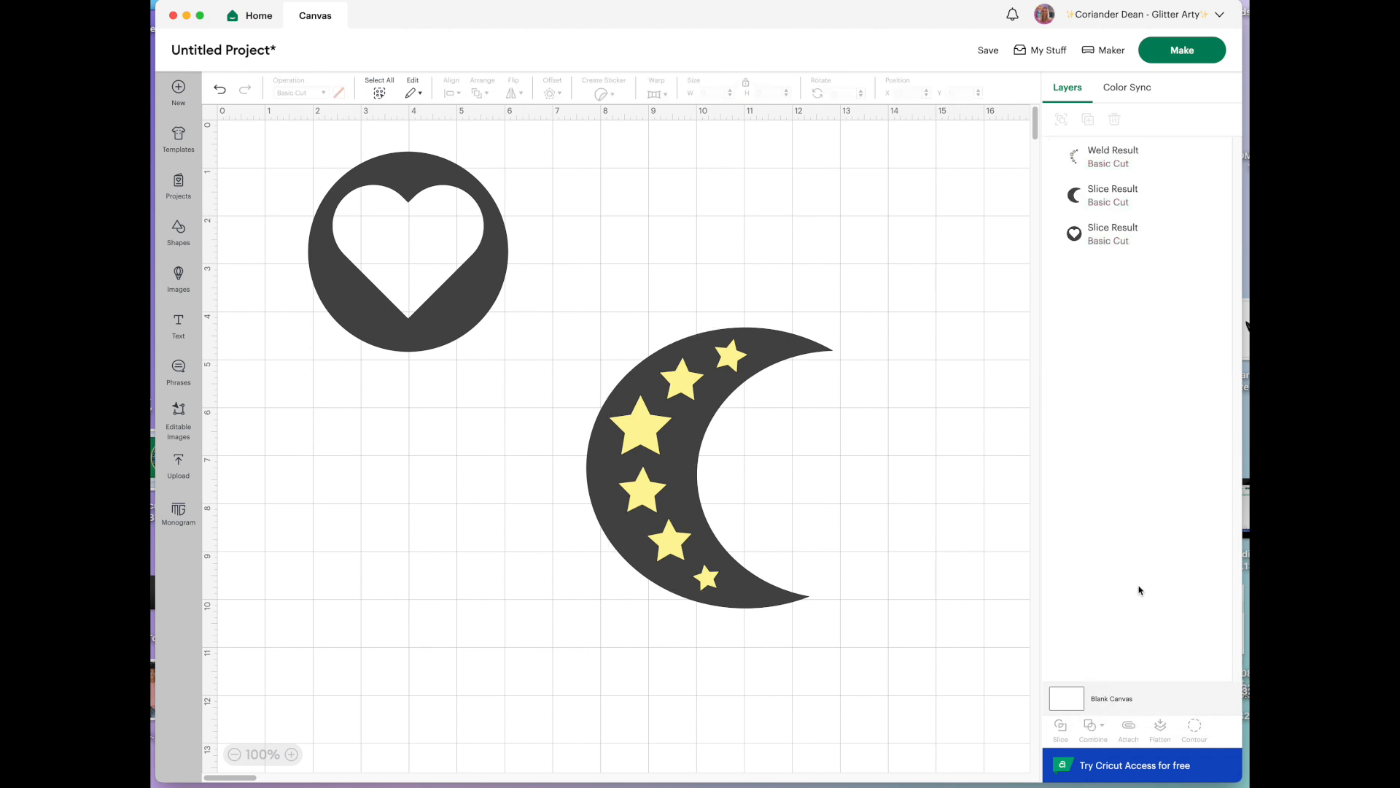
Slice the welded stars out of the crescent
left_click(831, 575)
left_click(675, 278)
left_click(597, 315)
left_click_drag(597, 315, 921, 663)
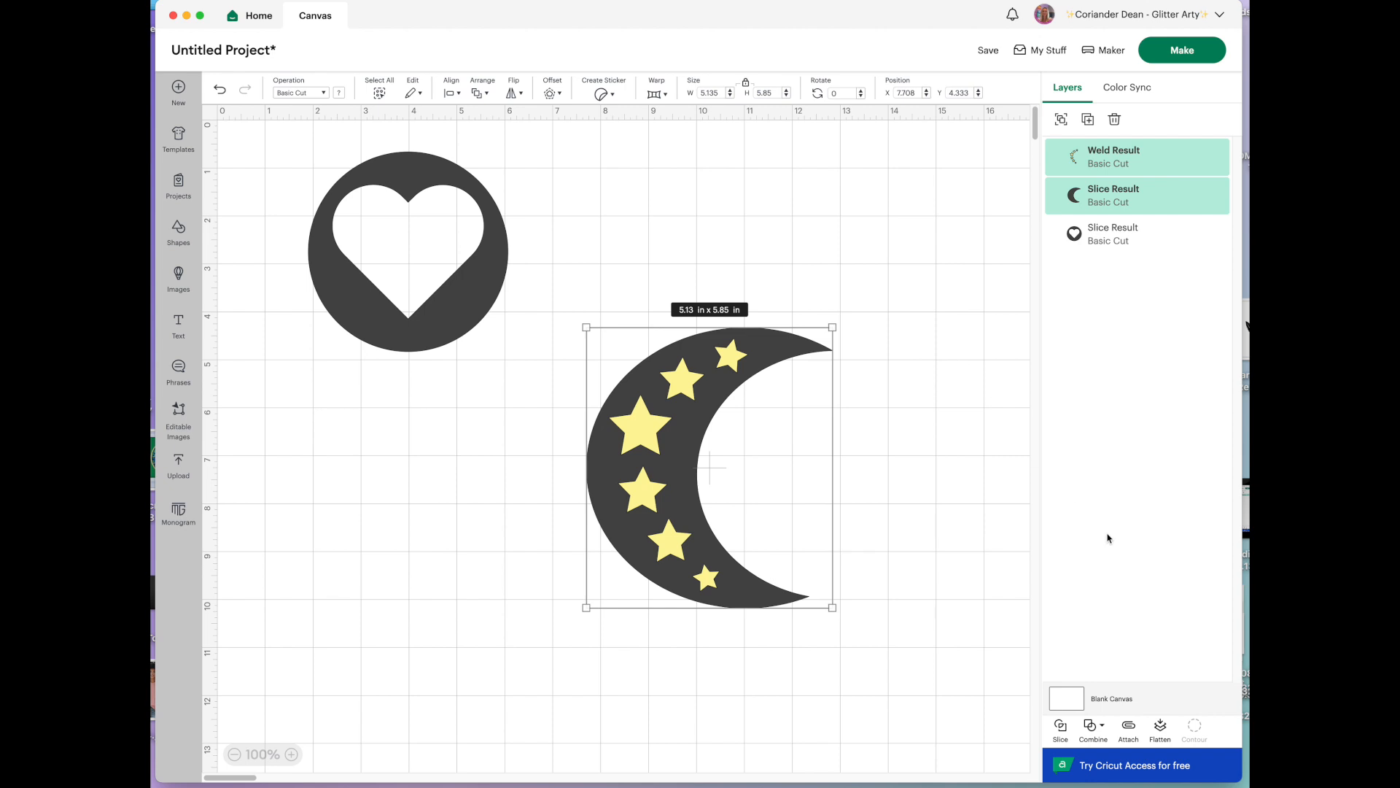
left_click(1062, 728)
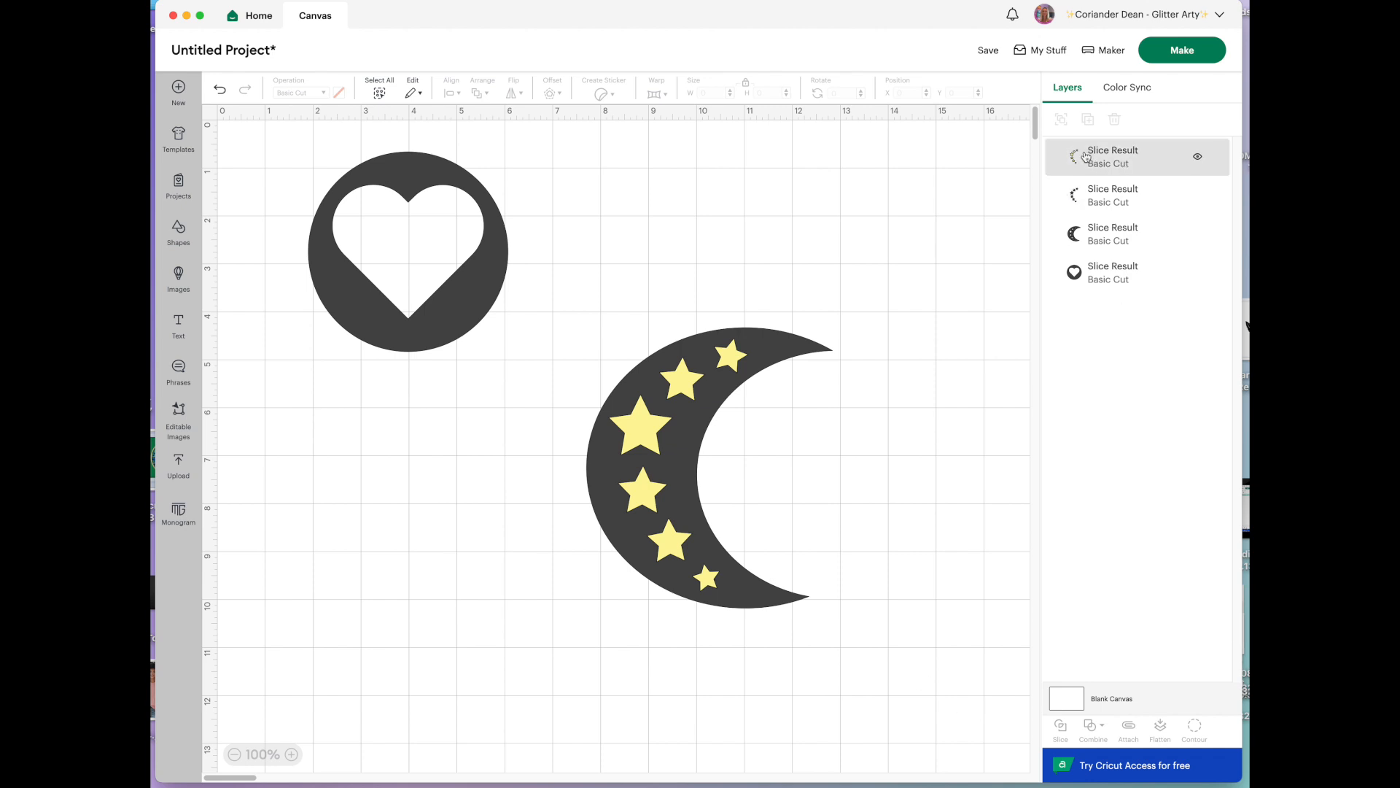
Delete the yellow and dark star slices, and move the crescent with star cutouts beside the heart circle
left_click_drag(692, 459, 907, 453)
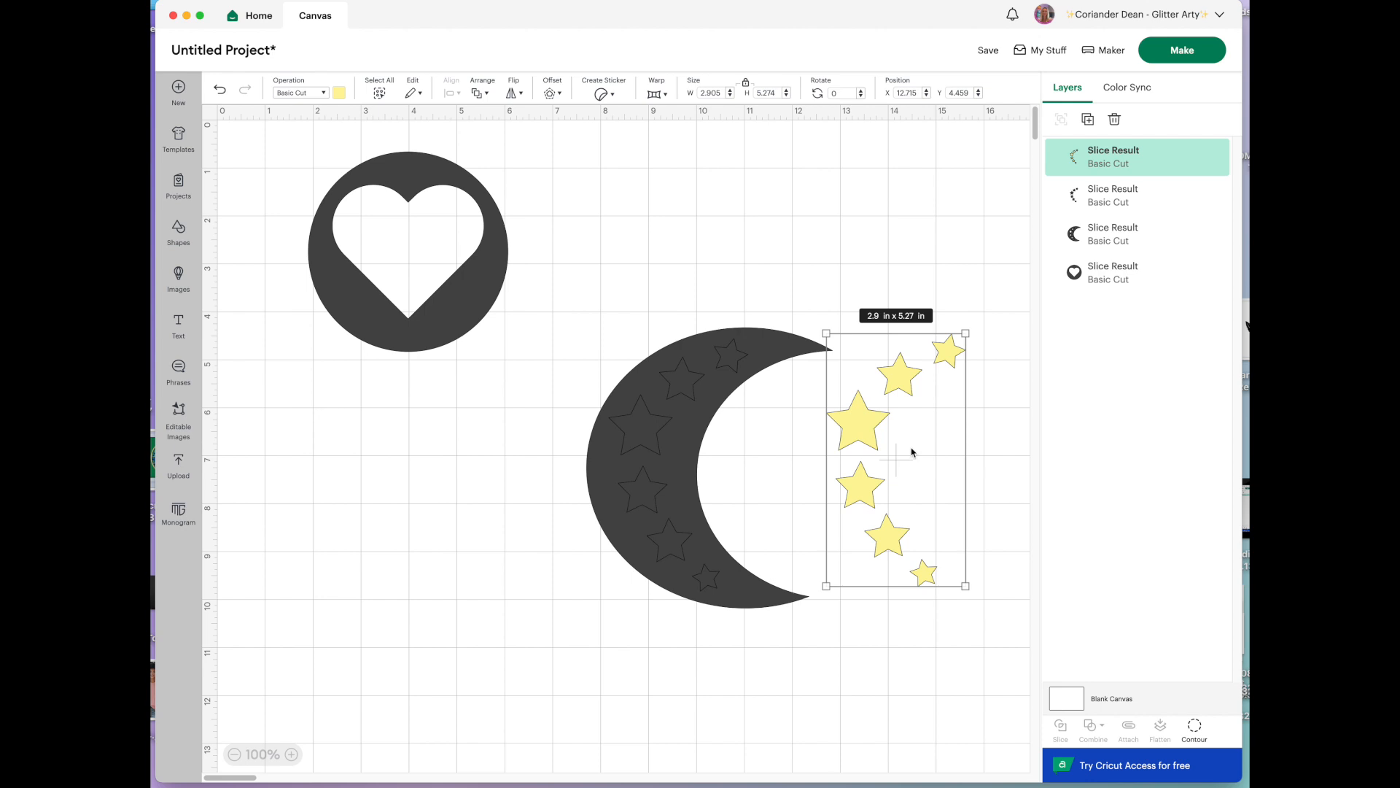
key("Delete")
left_click_drag(646, 439, 405, 495)
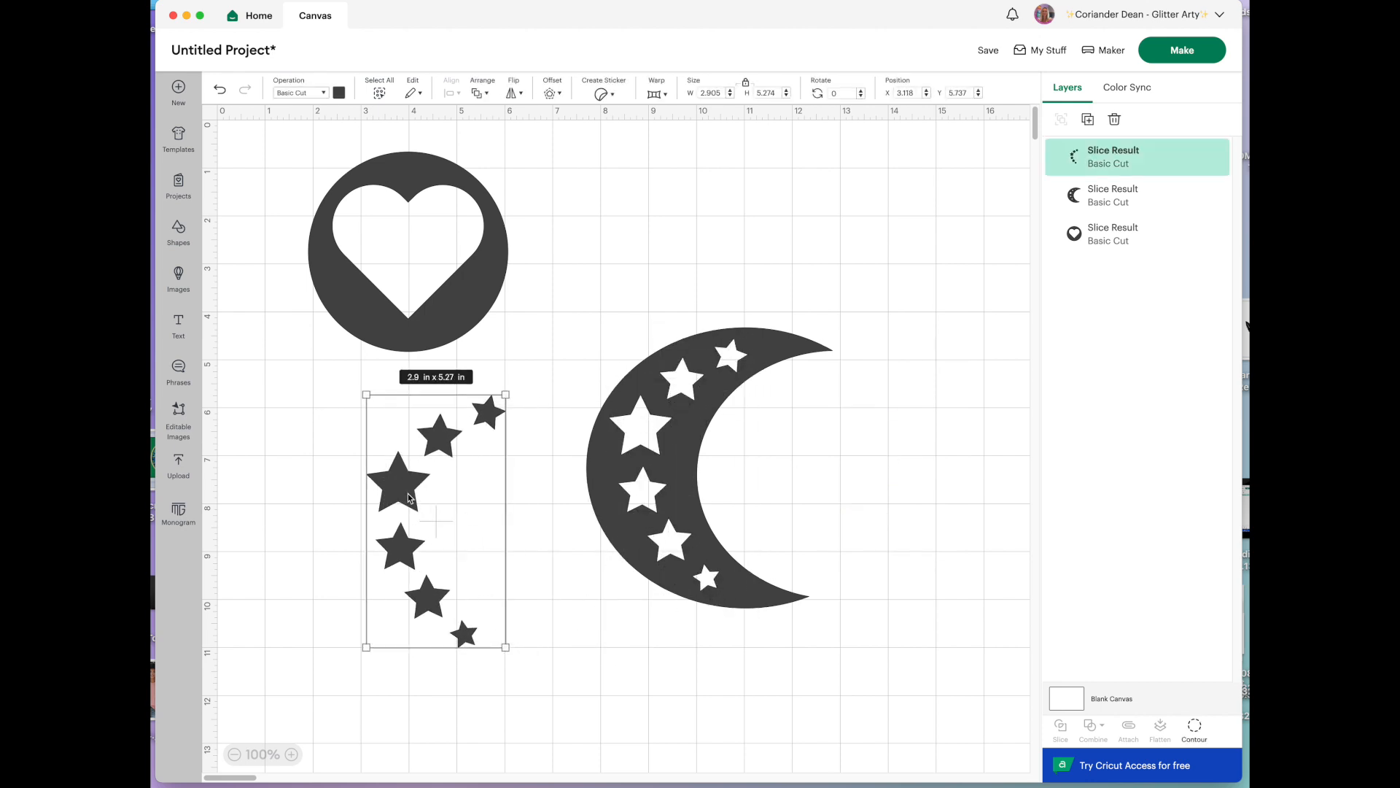
key("Delete")
left_click(705, 489)
left_click_drag(705, 489, 651, 337)
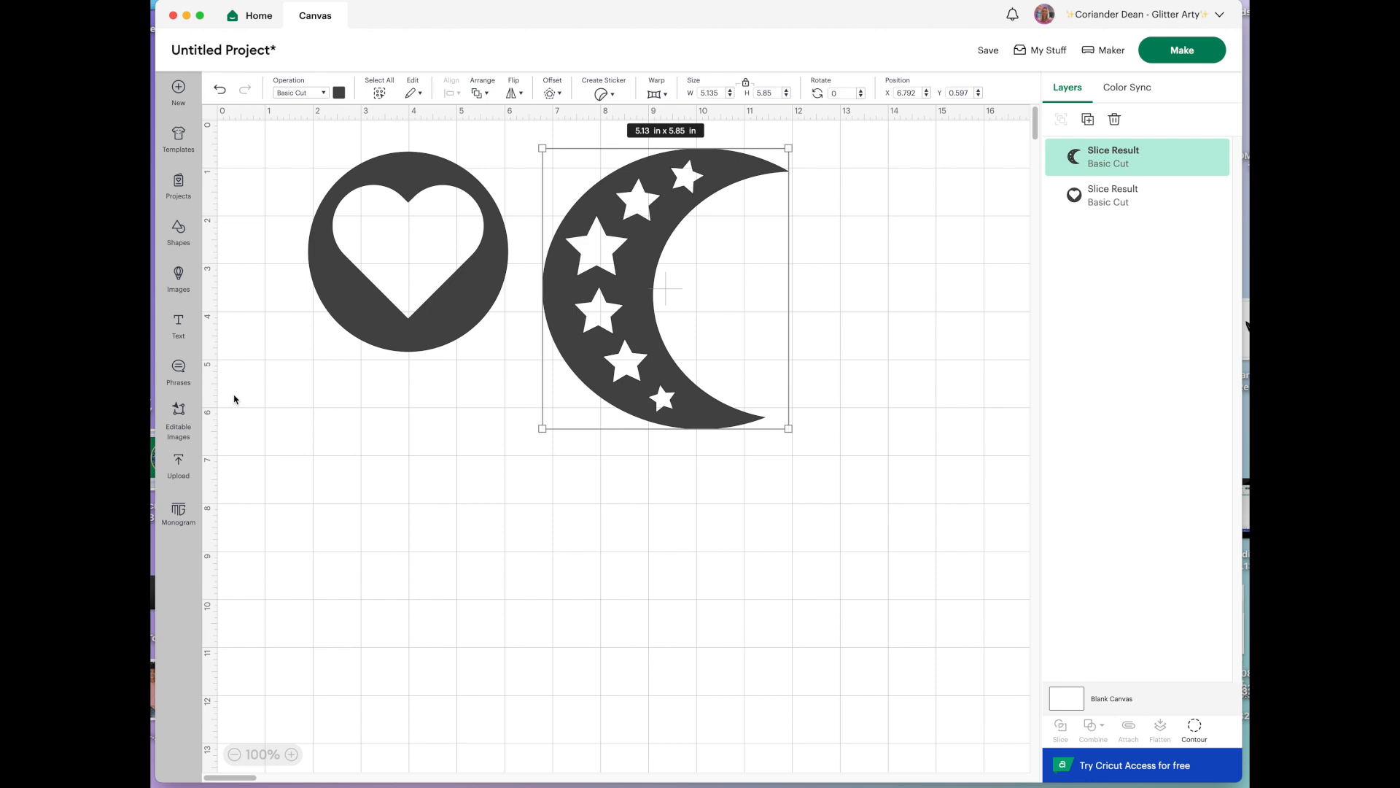
Add the uploaded photo "angel" of the dog in the Union Jack chair to the canvas and set its width to 8 in
left_click(180, 467)
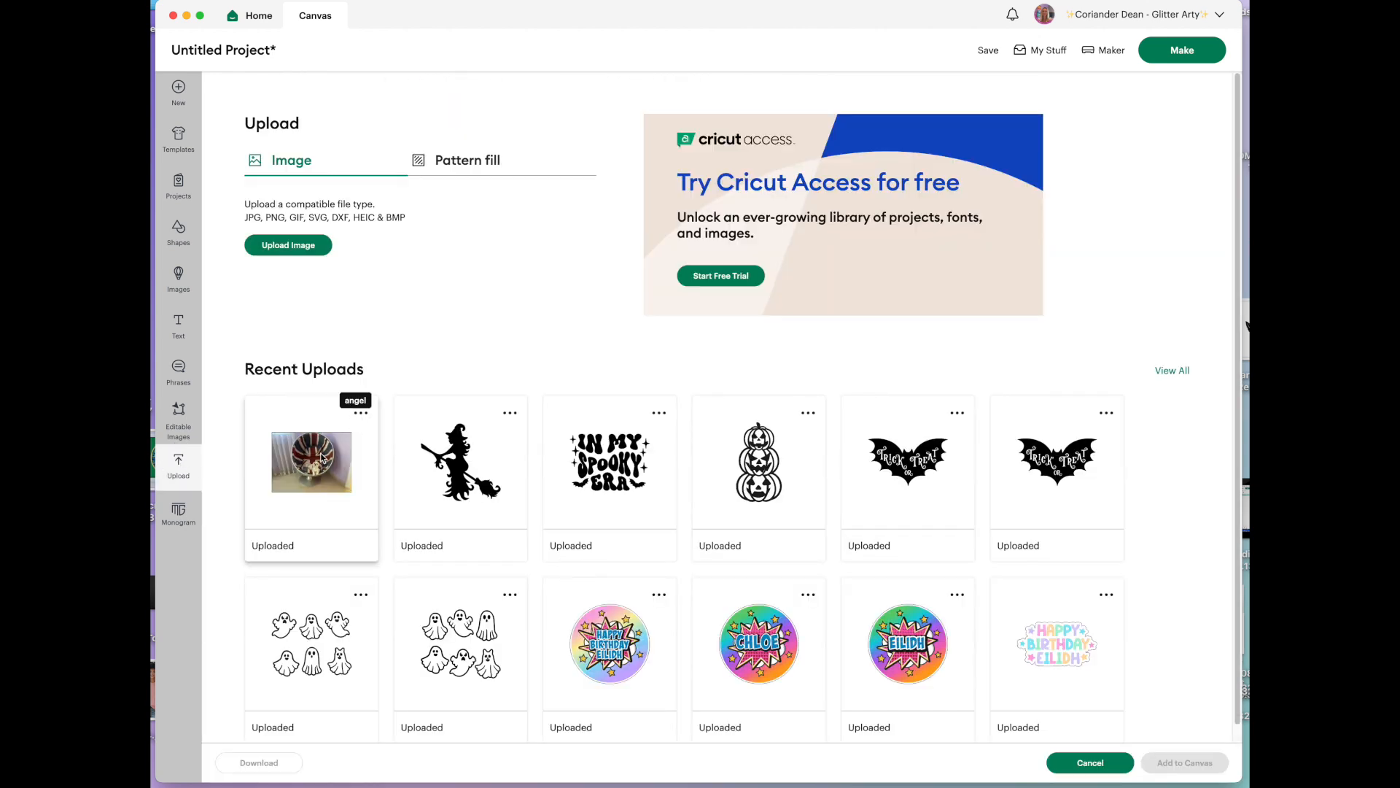
left_click(319, 475)
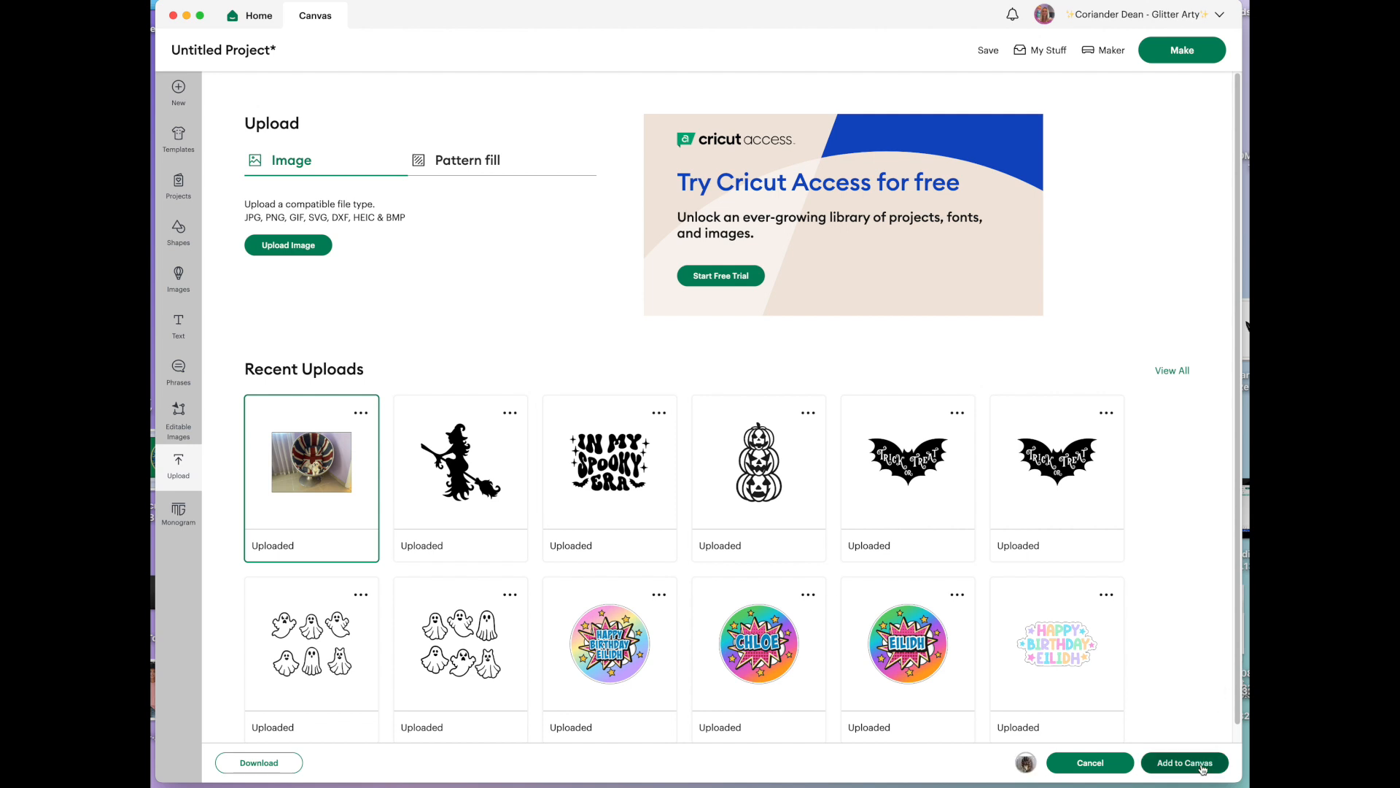
left_click(1201, 767)
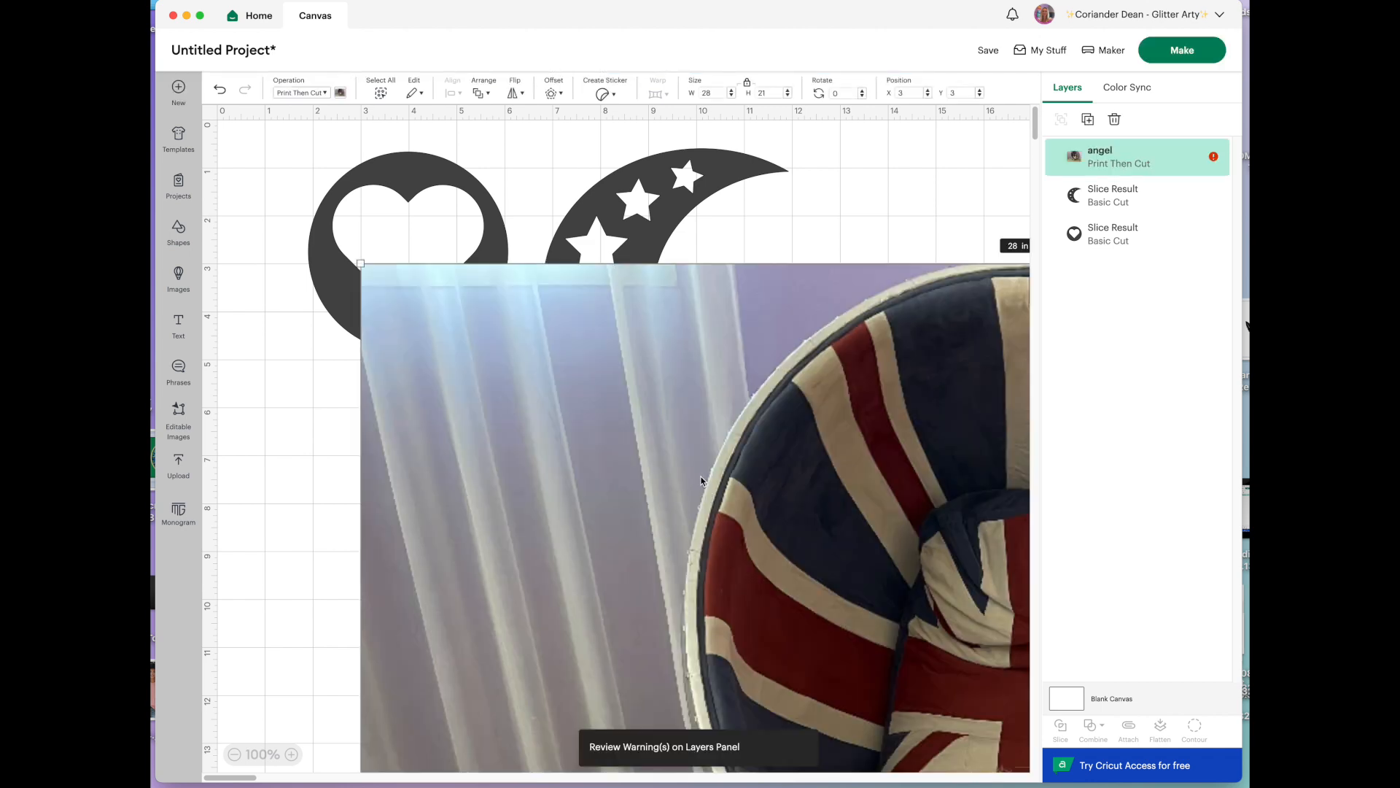
left_click(718, 95)
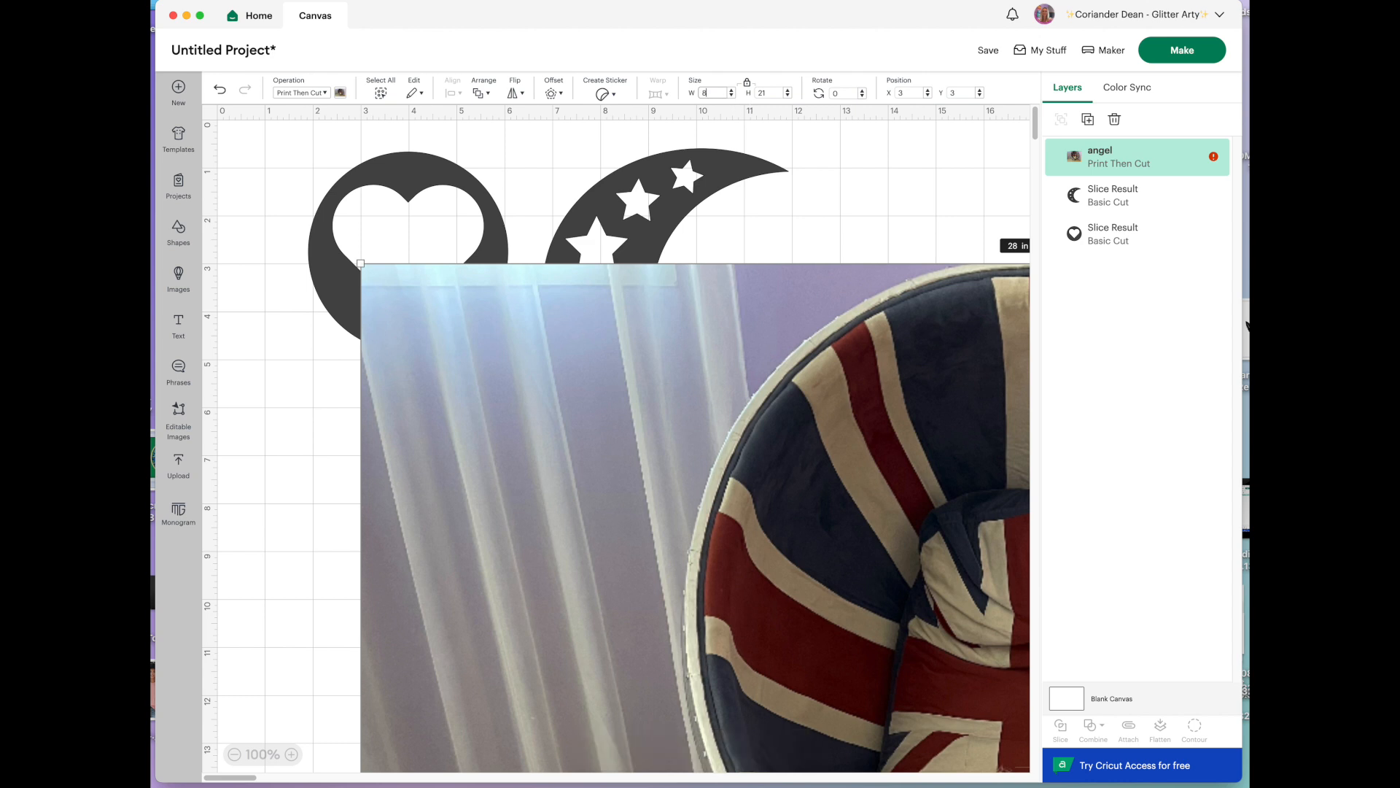
key("Return")
Move the photo below the other designs, and shift the crescent and the heart circle to the right to clear space
left_click_drag(693, 356, 692, 531)
left_click_drag(773, 417, 999, 408)
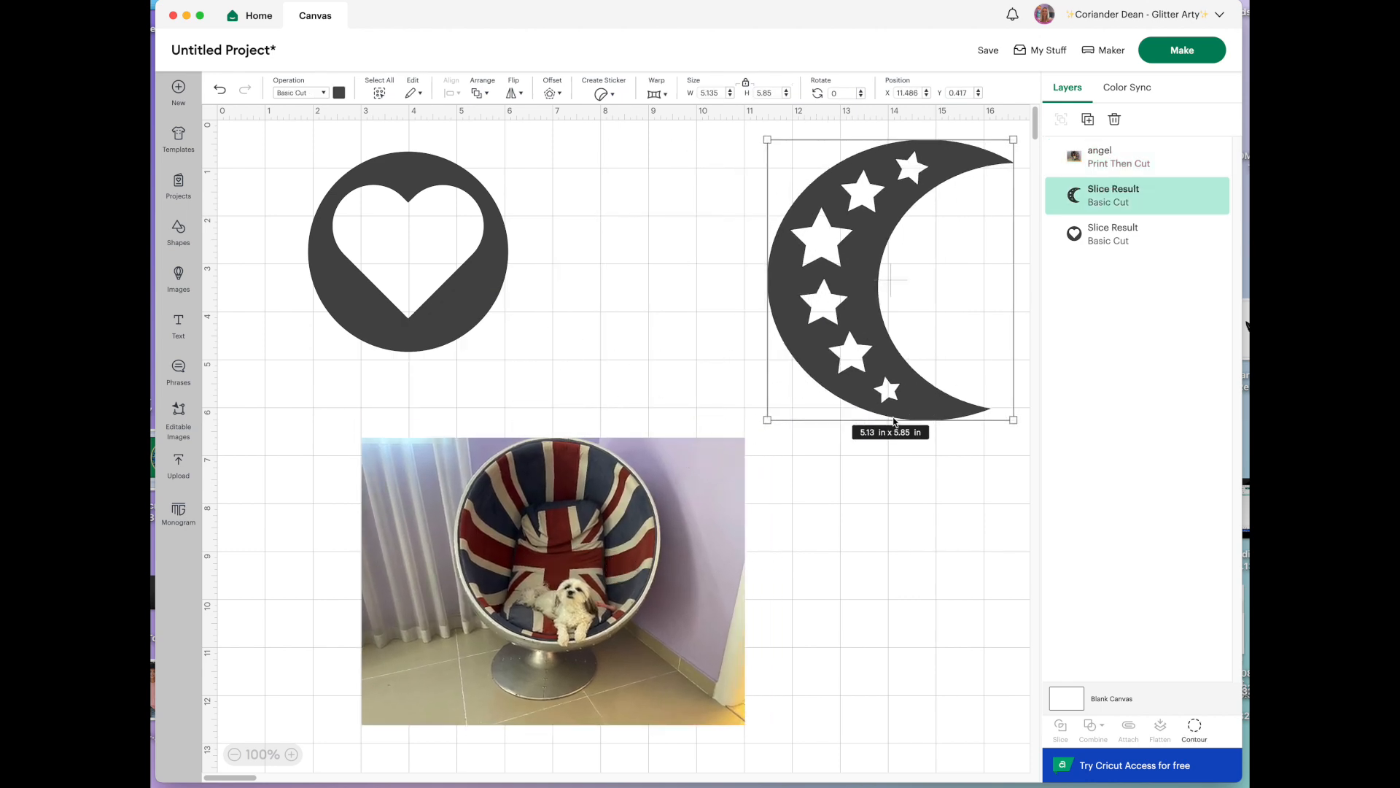
left_click_drag(438, 332, 690, 307)
left_click(639, 578)
left_click_drag(639, 578, 628, 510)
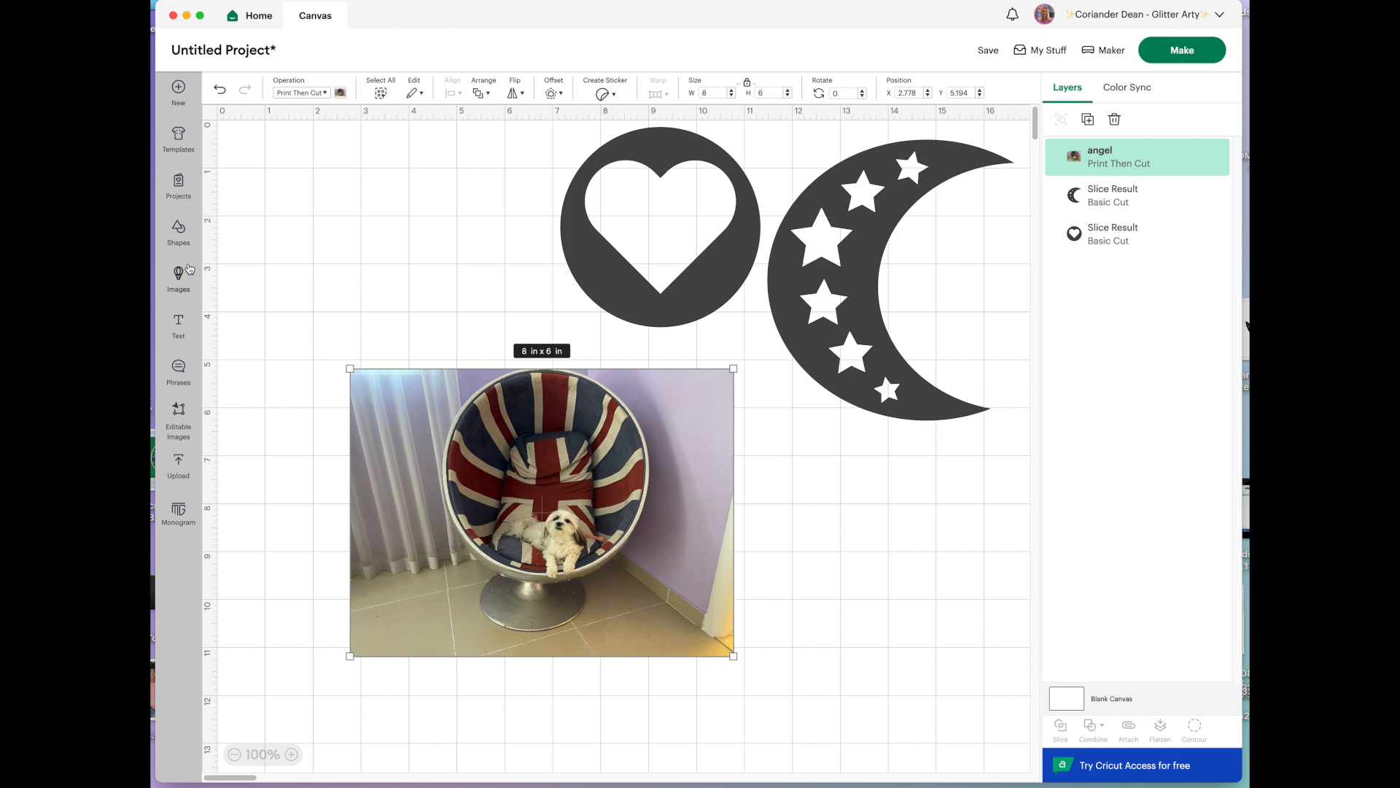
Insert a heart shape, place it over the dog in the photo and enlarge it to cover the dog
left_click(186, 235)
left_click(241, 255)
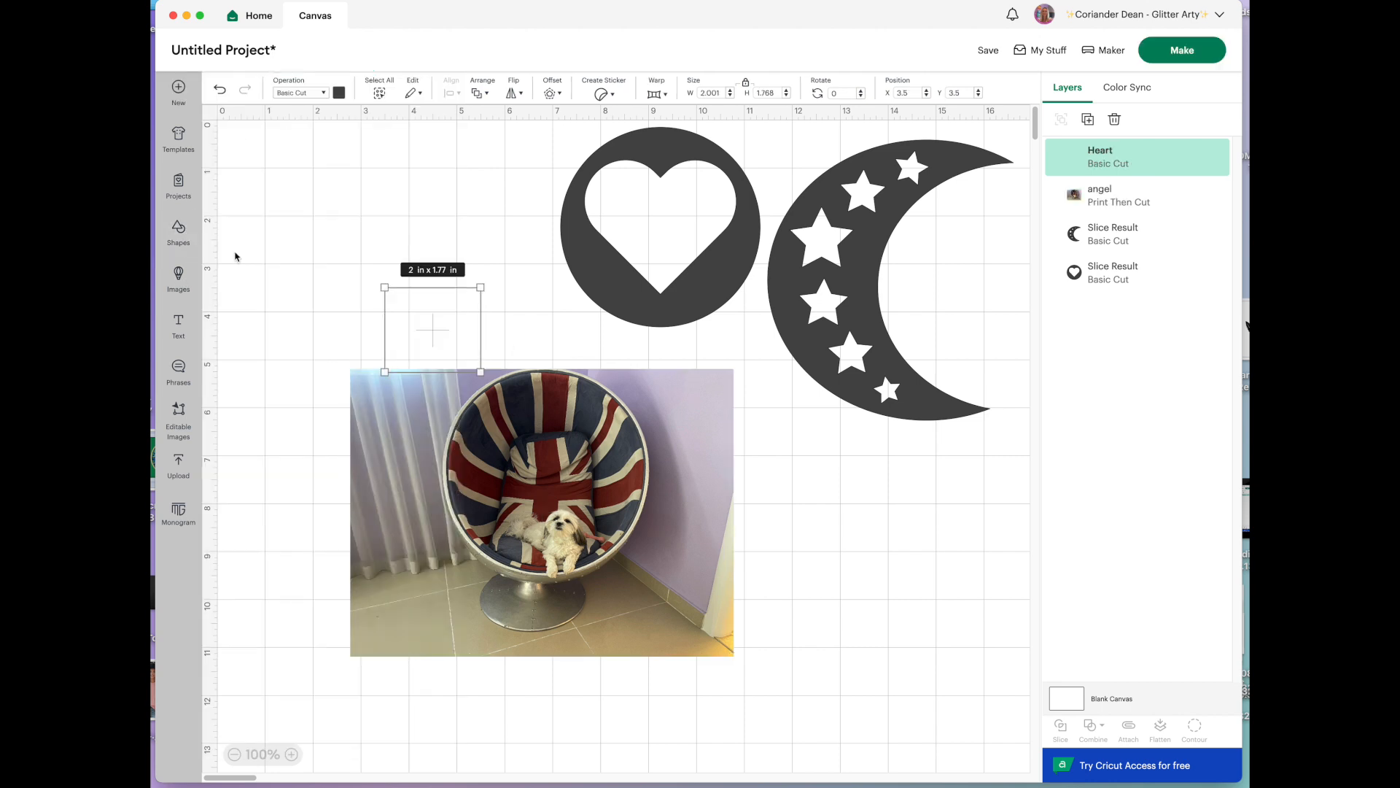
left_click_drag(459, 328, 585, 538)
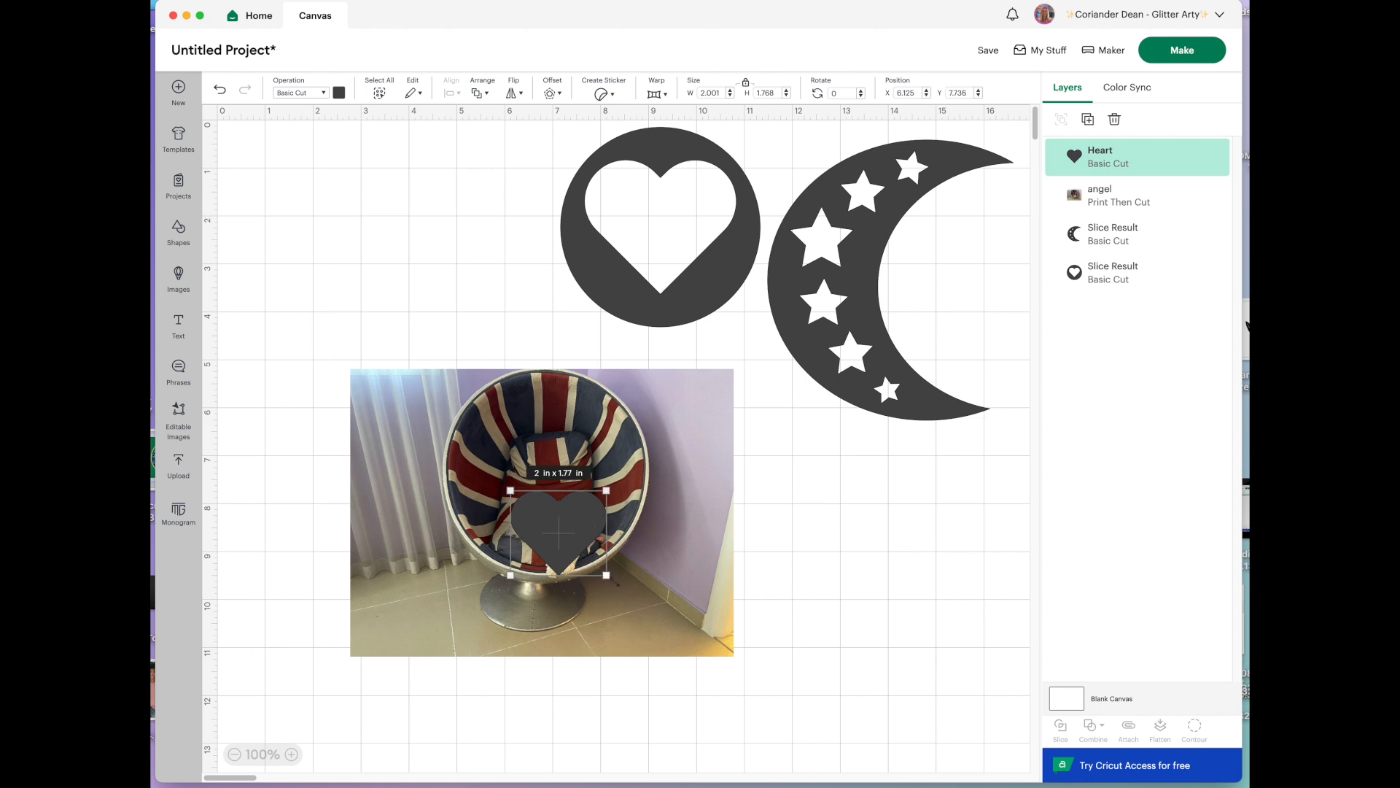
left_click_drag(606, 576, 581, 558)
Slice the photo with the heart, and delete the outer photo and plain heart slices, keeping the heart-shaped dog picture
left_click(825, 634)
left_click_drag(310, 399, 549, 637)
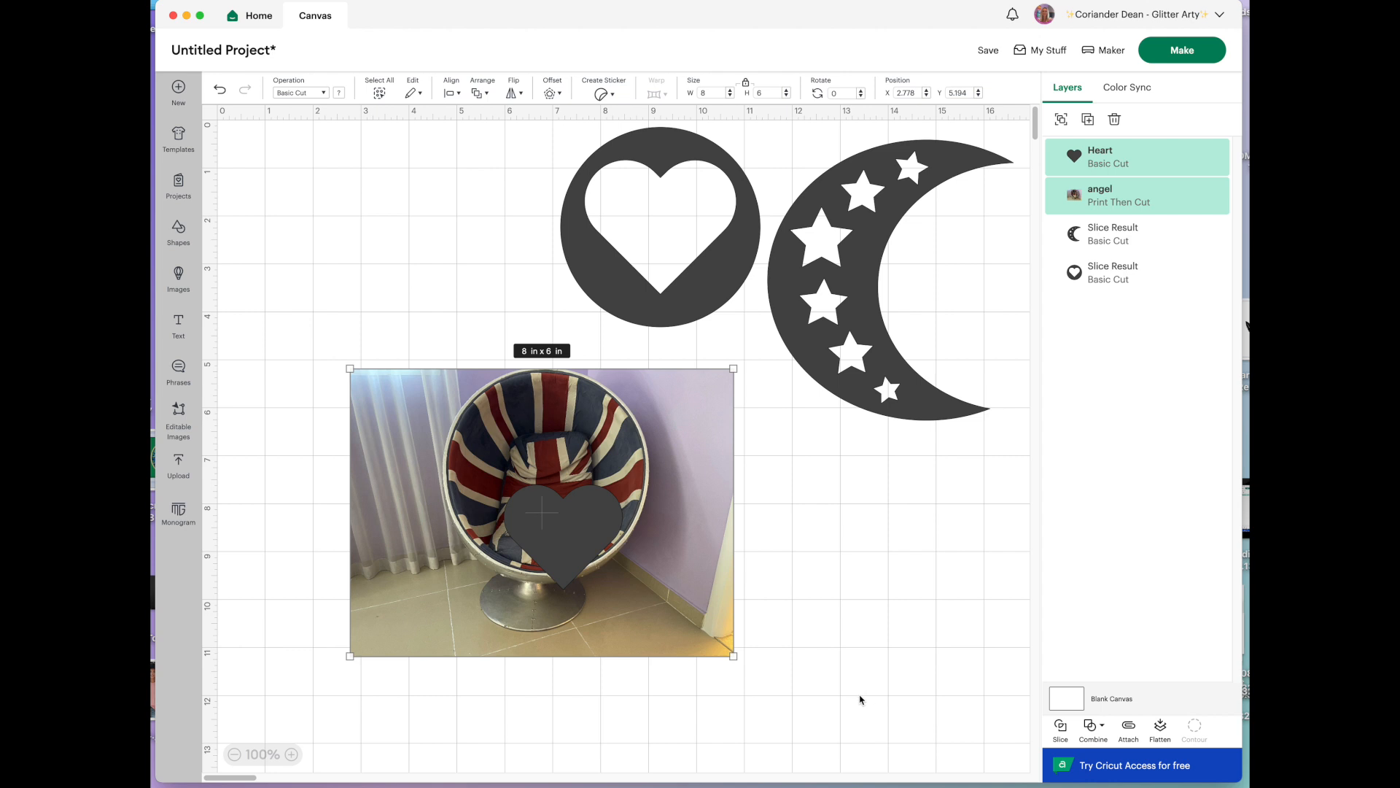
left_click(1062, 728)
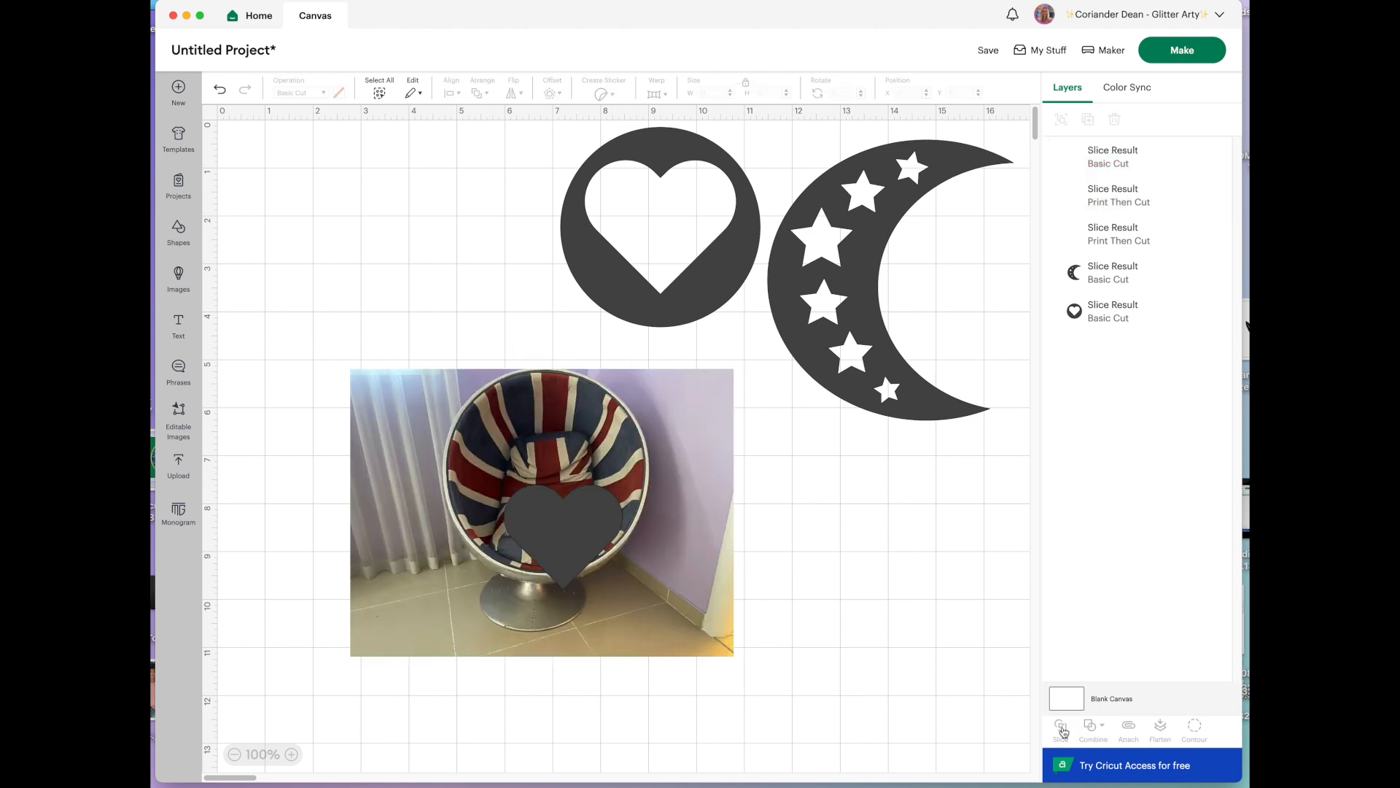
left_click(717, 644)
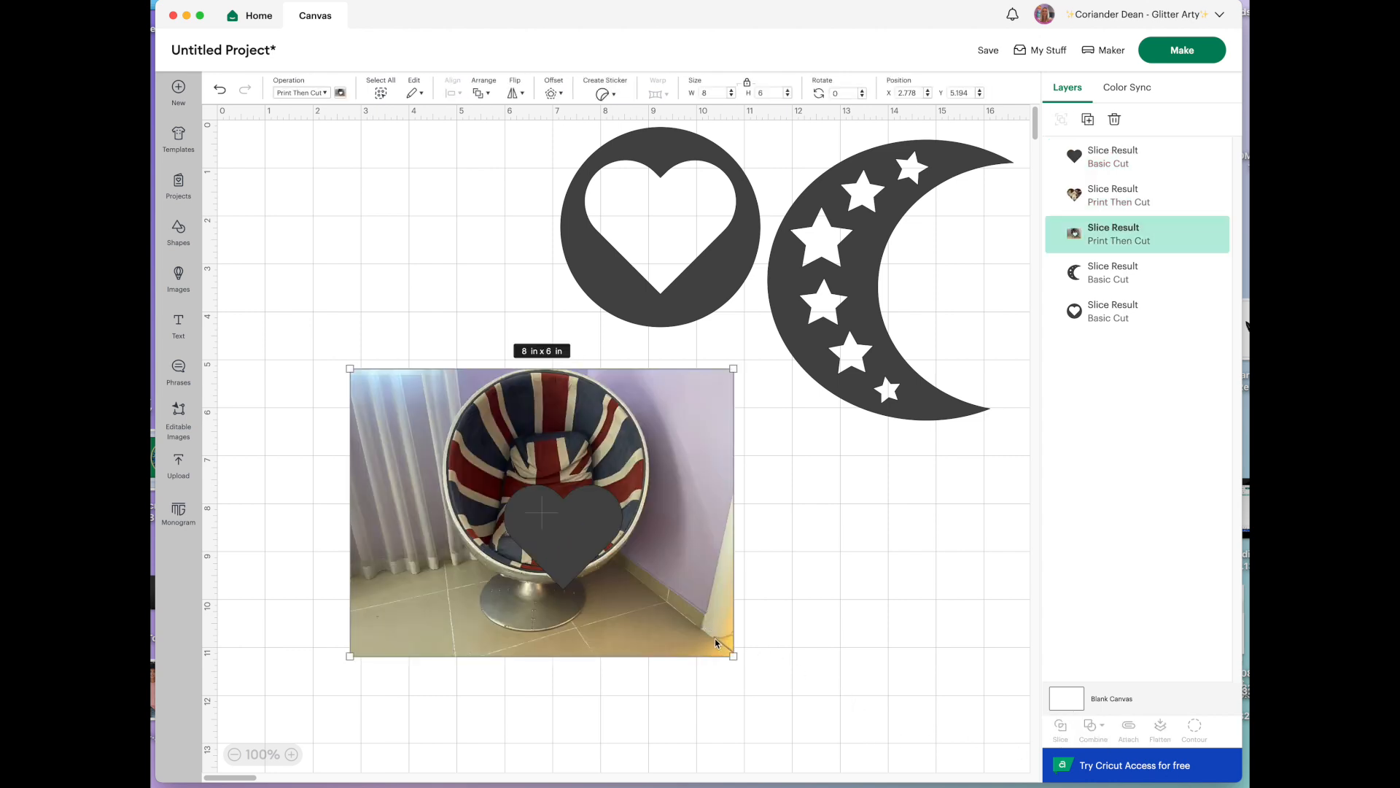
key("Delete")
left_click_drag(571, 563, 750, 587)
key("Delete")
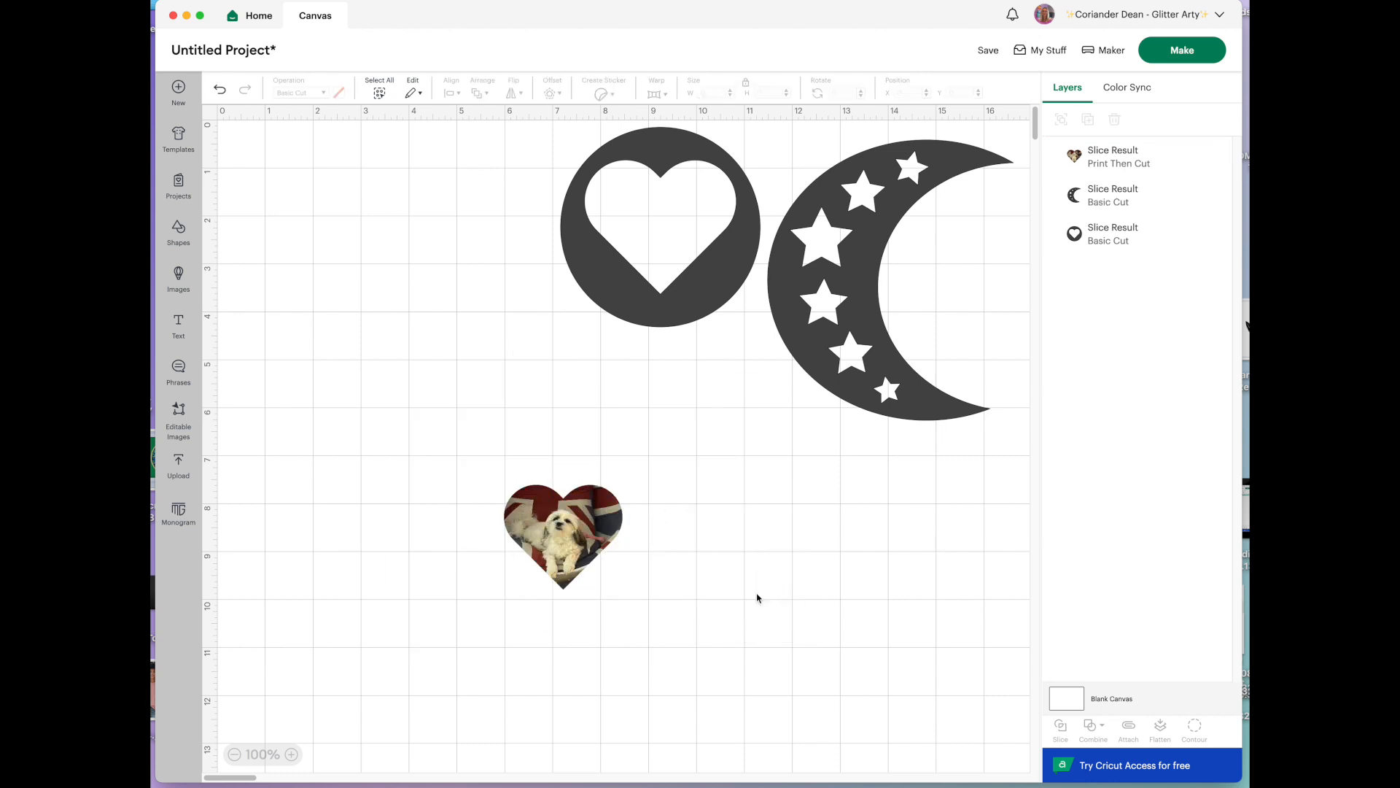
Enlarge the heart-shaped dog picture to about 4.69 by 4.14 in and reposition it below the heart circle
left_click(580, 558)
left_click_drag(624, 590, 726, 684)
left_click_drag(659, 606, 585, 512)
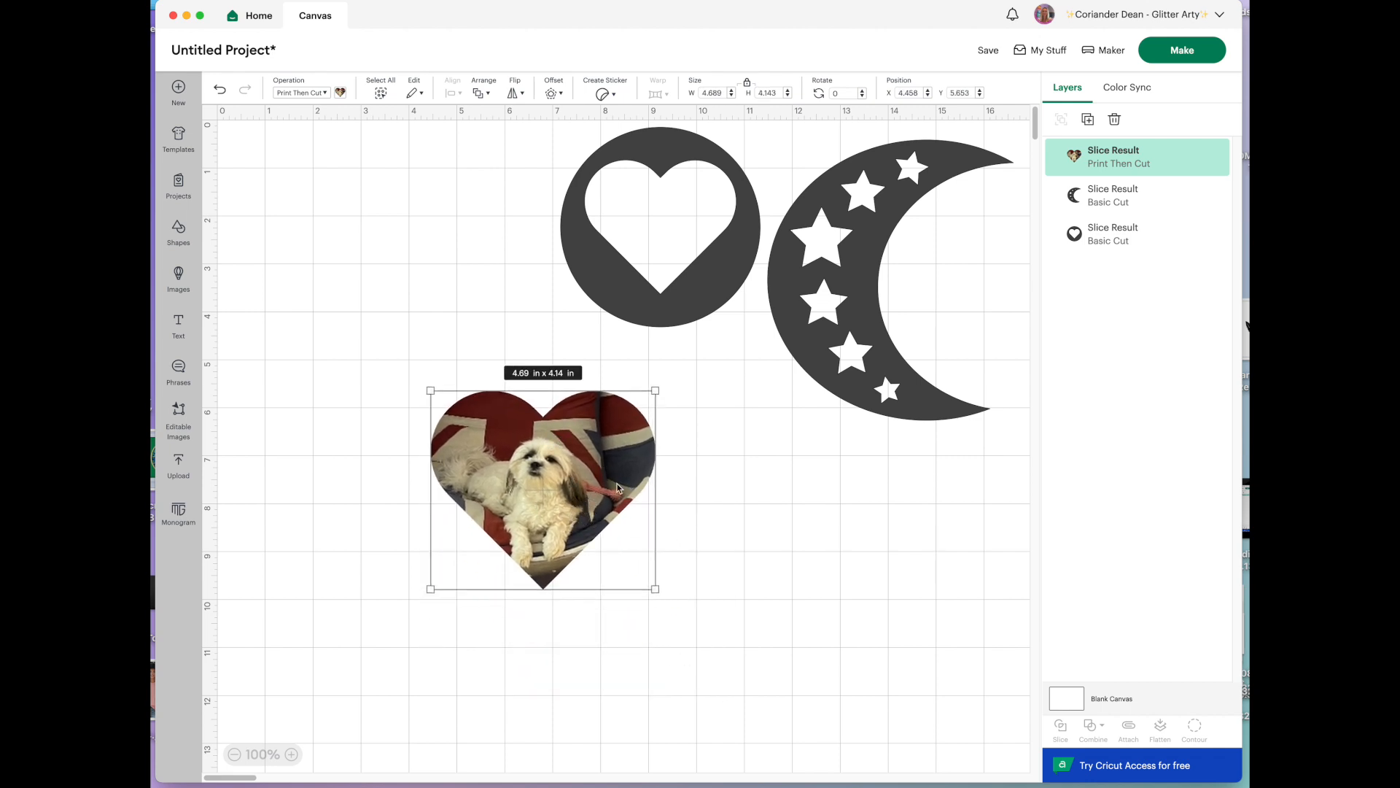
Add a 0.208 in offset with rounded corners around the heart-shaped dog picture
left_click(561, 94)
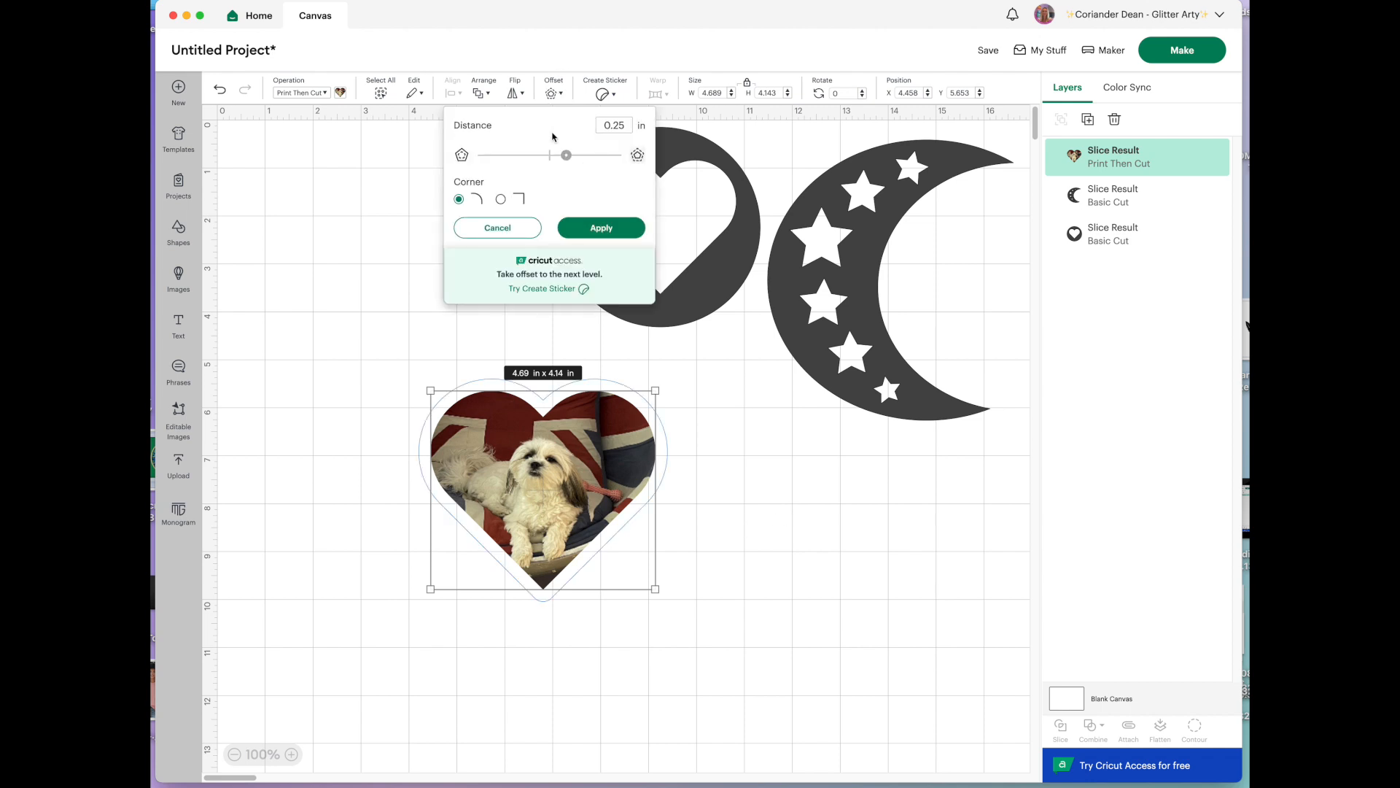
left_click(561, 156)
left_click_drag(561, 156, 559, 155)
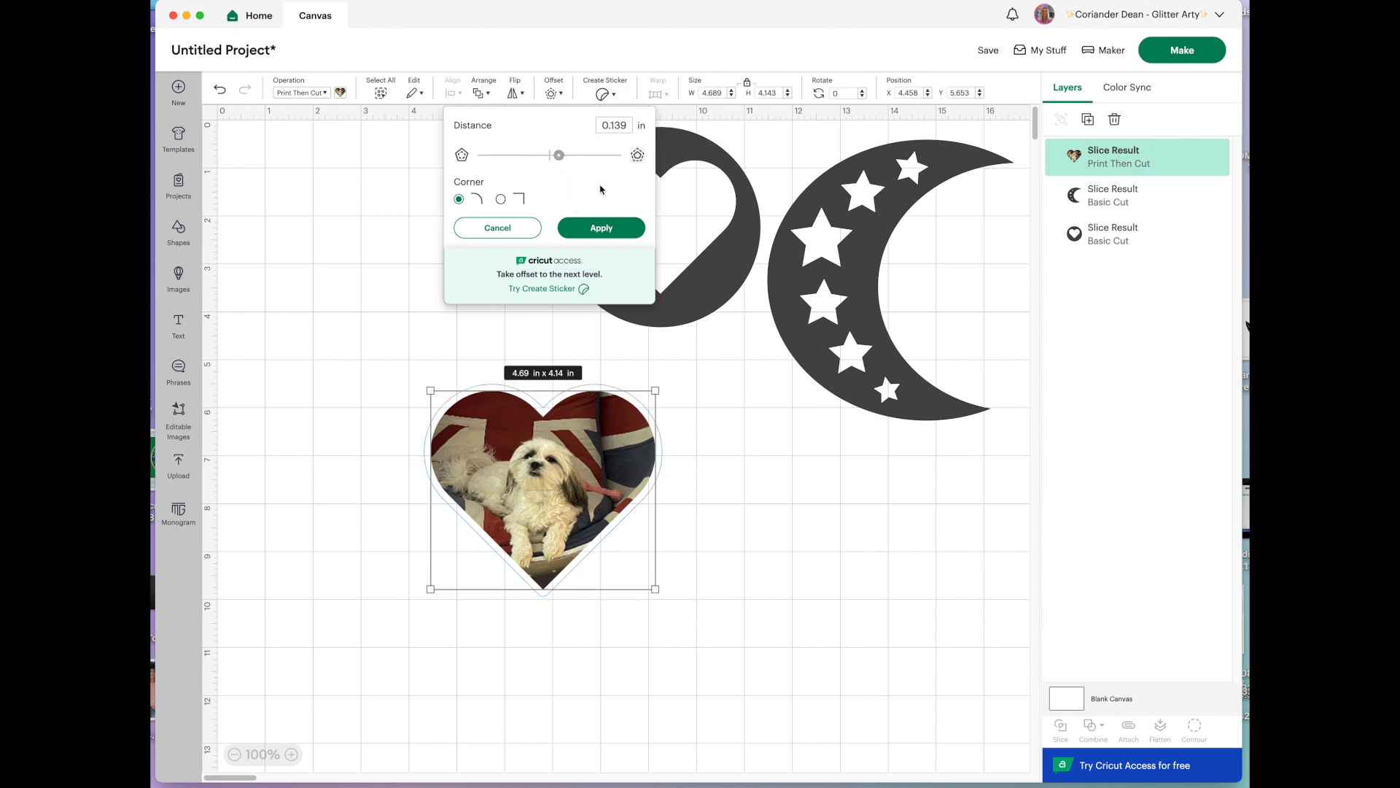
mouse_move(559, 156)
left_mouse_down()
mouse_move(599, 162)
mouse_move(565, 157)
left_mouse_up()
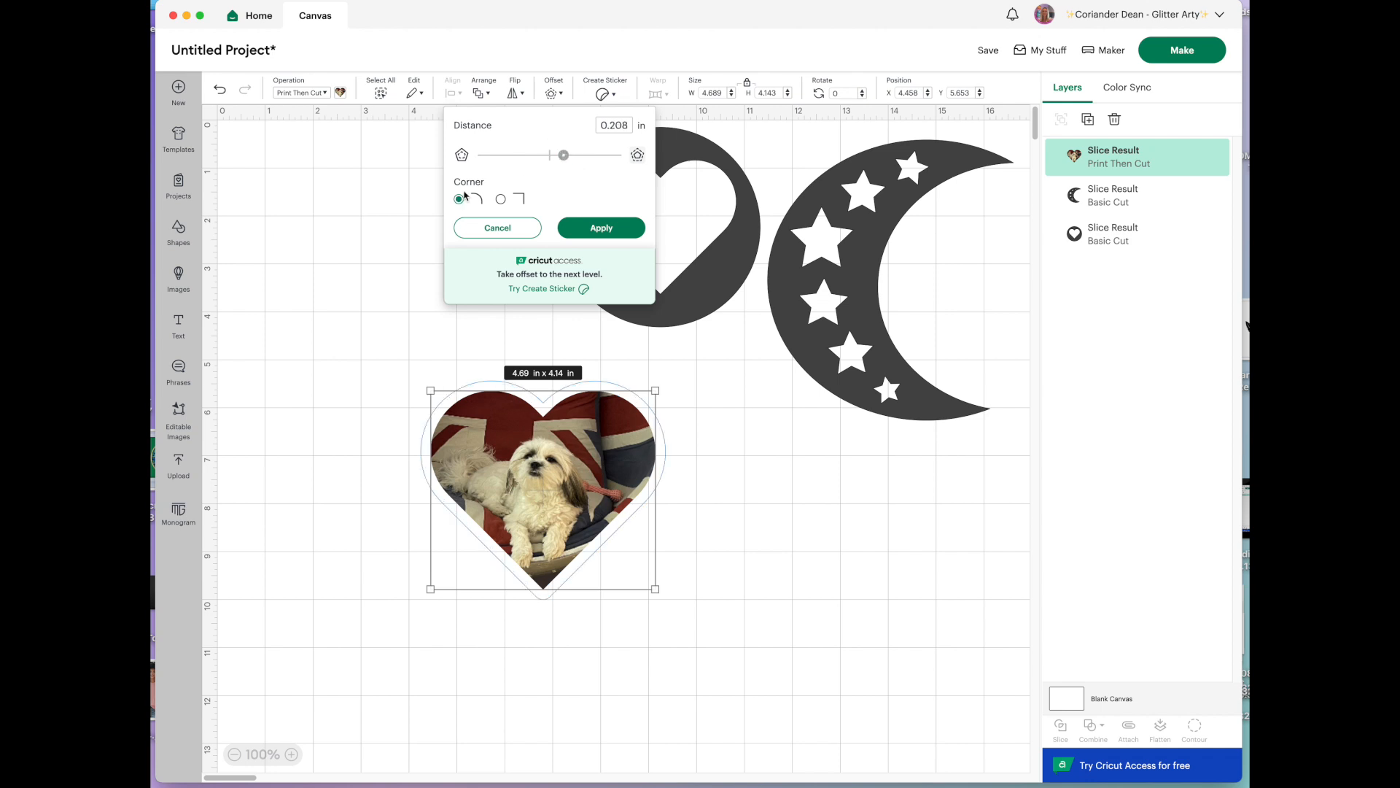
left_click(502, 200)
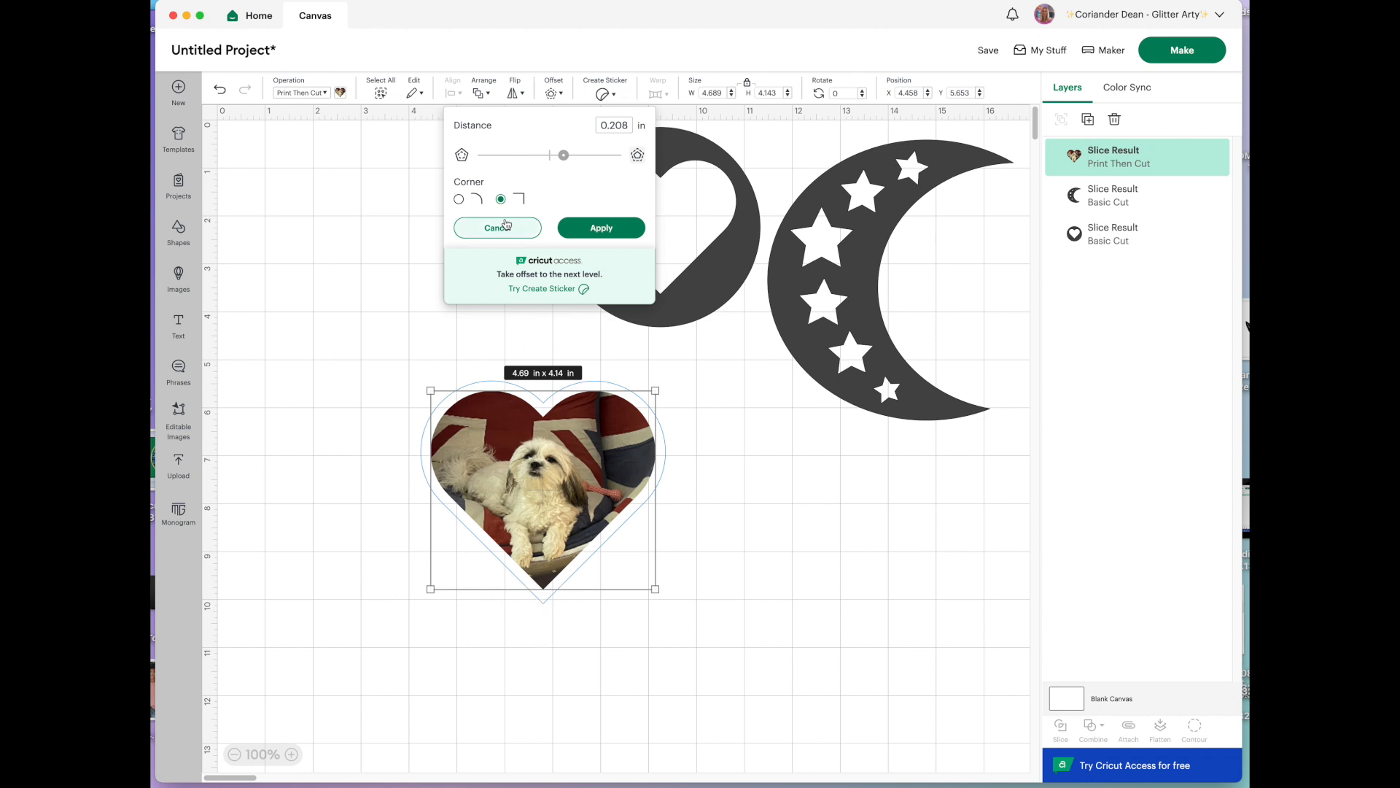
left_click(459, 199)
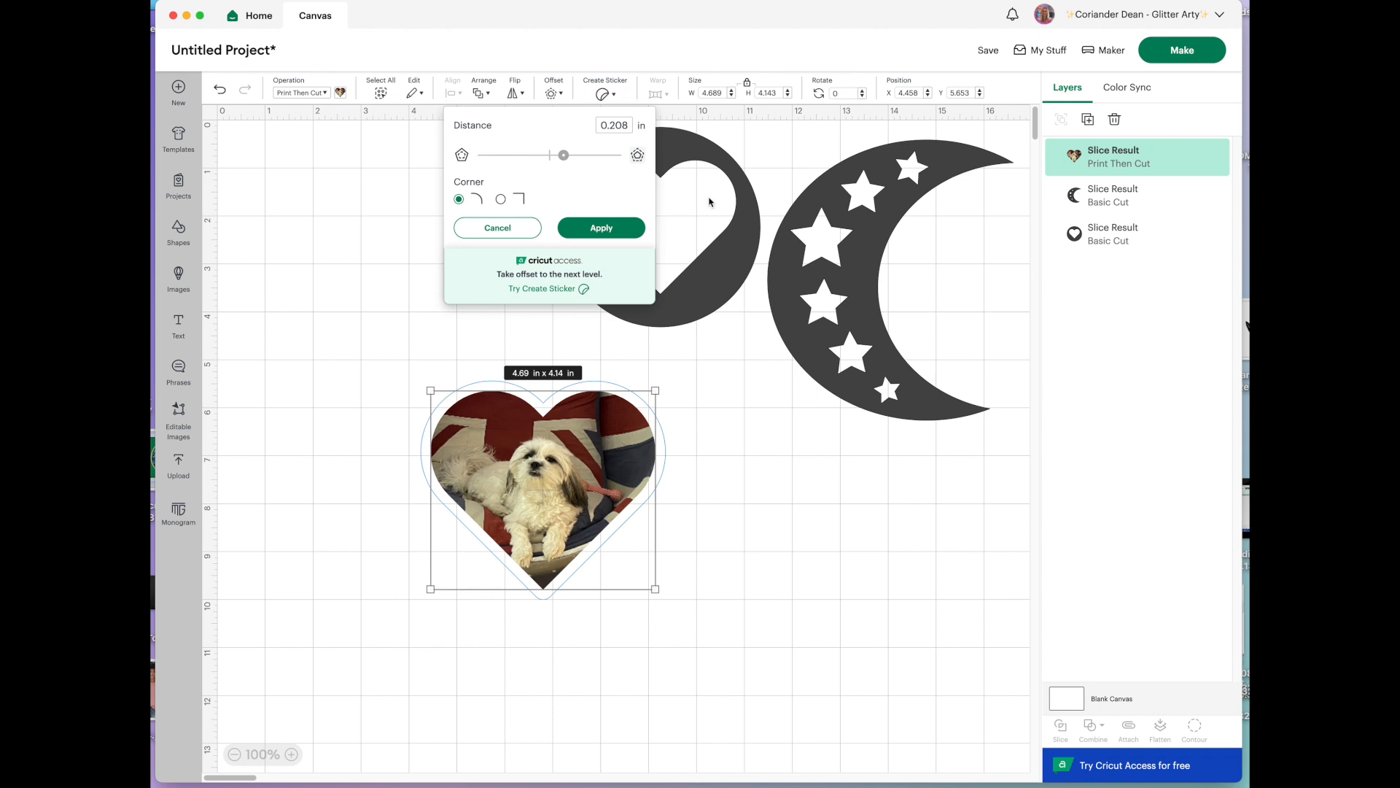
left_click(610, 228)
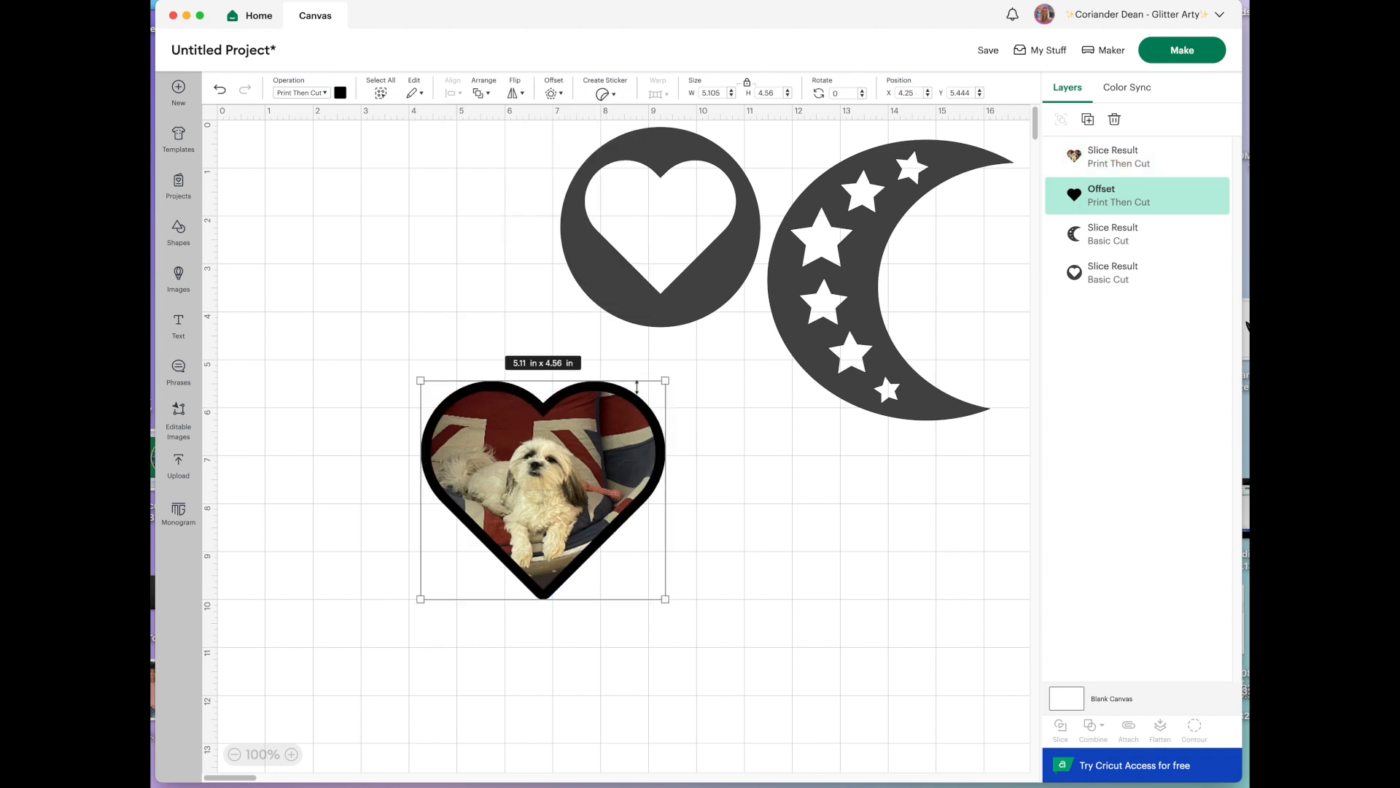
Recolour the offset behind the dog picture to white
left_click(341, 93)
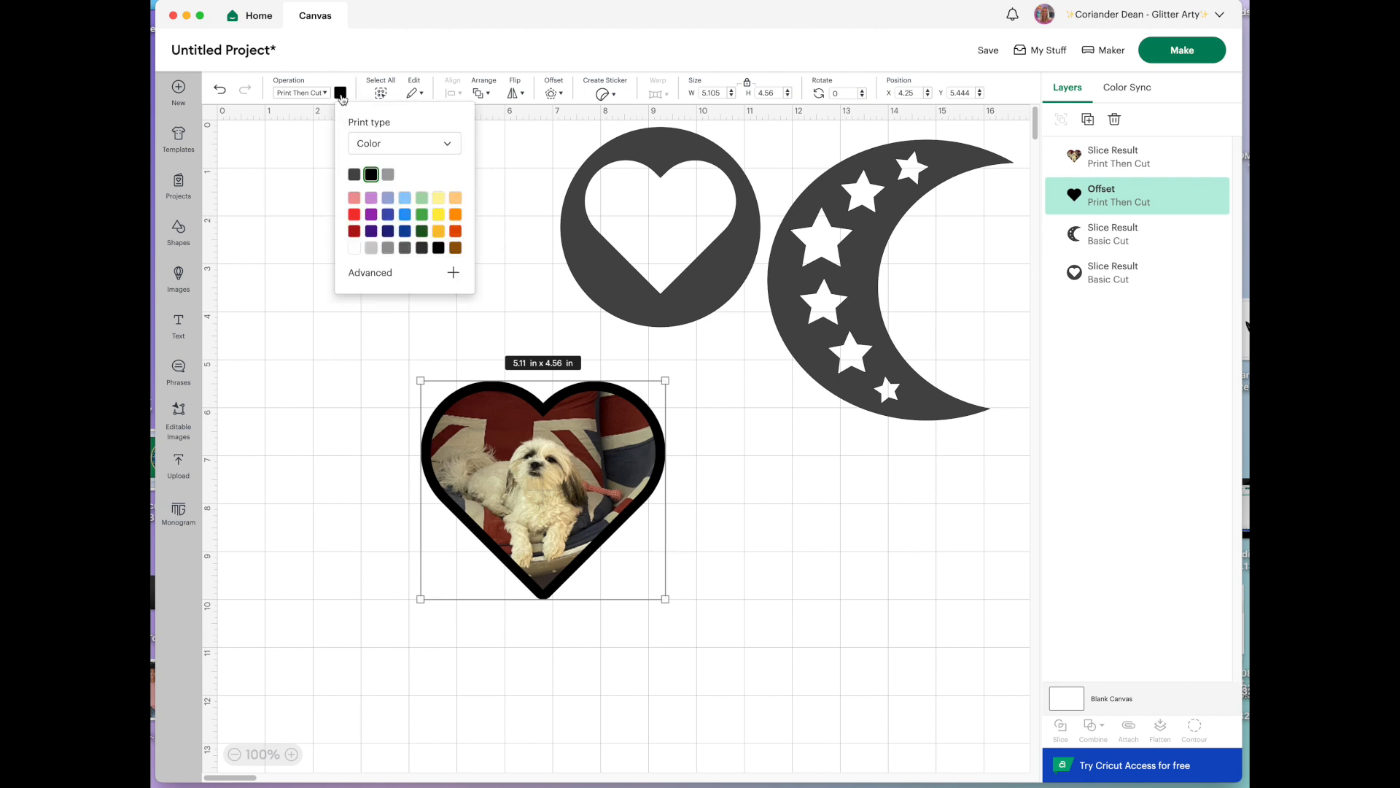
left_click(353, 248)
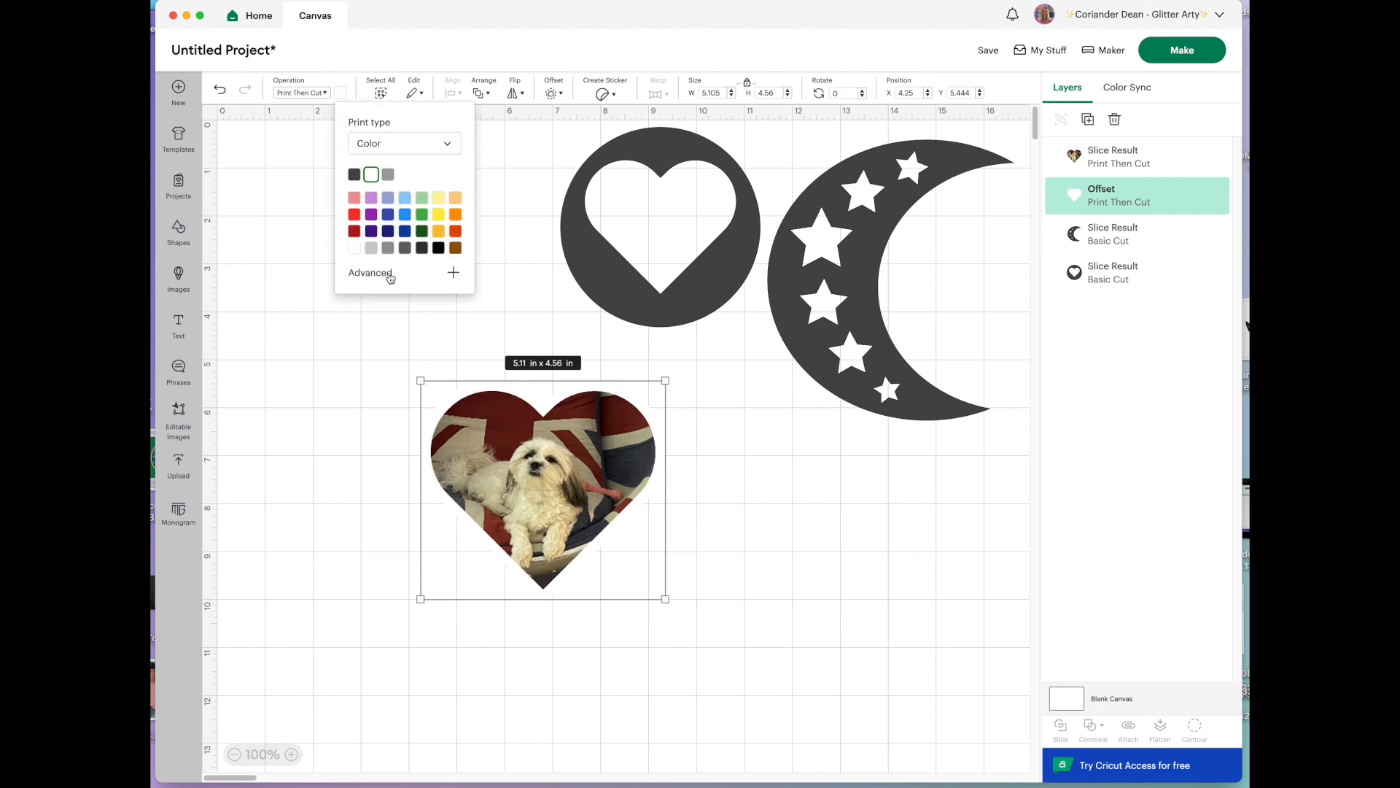
left_click(706, 466)
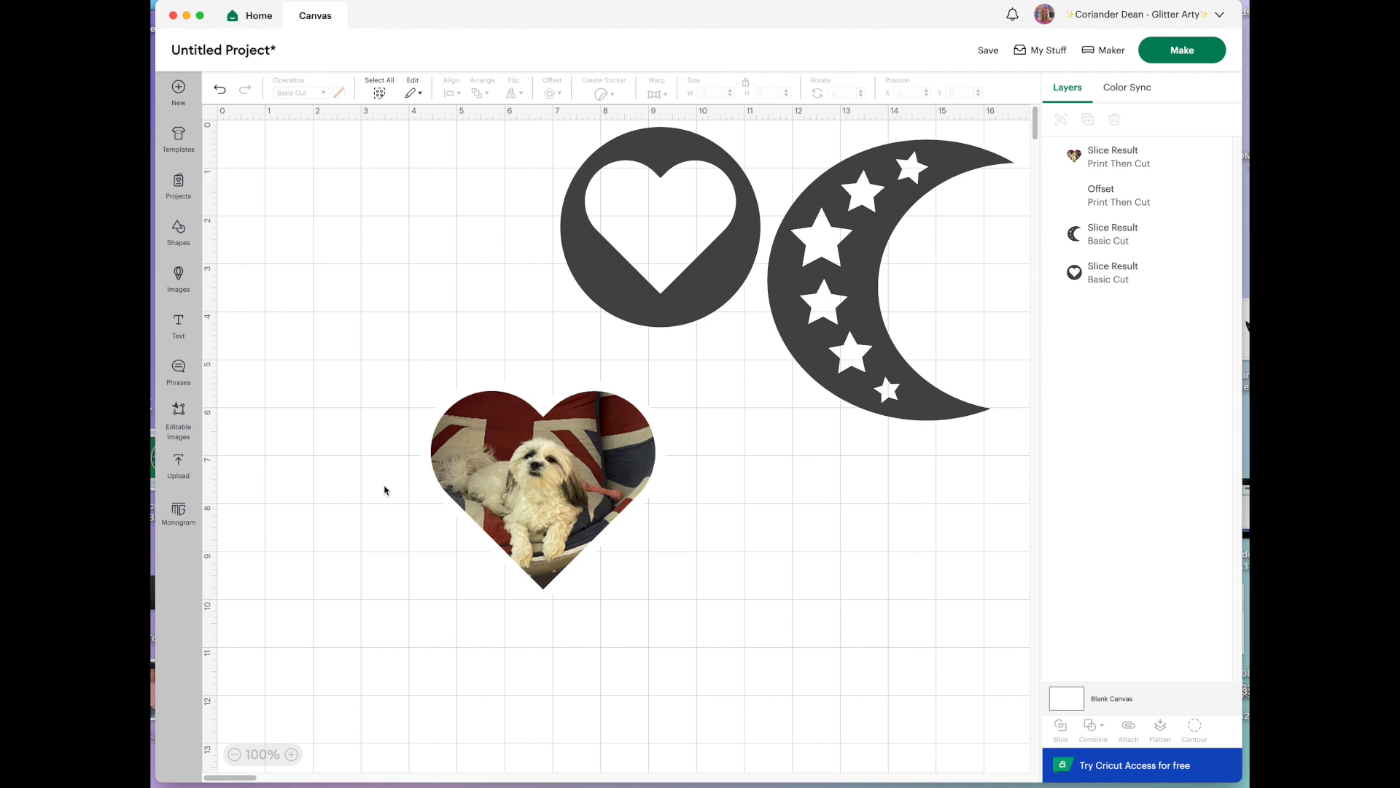
Flatten the heart-shaped dog picture with its white offset and expand the flattened layer
left_click_drag(392, 366, 713, 636)
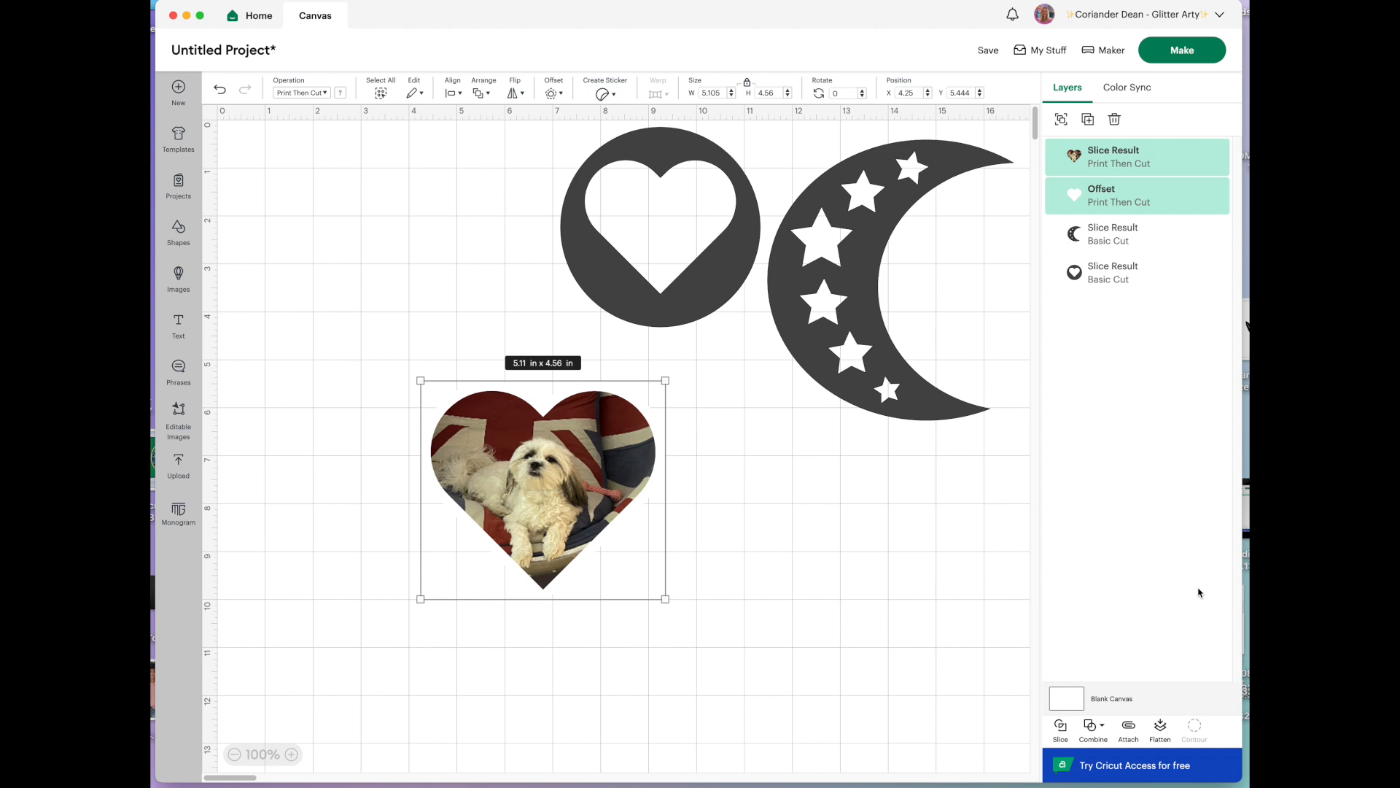
left_click(1164, 731)
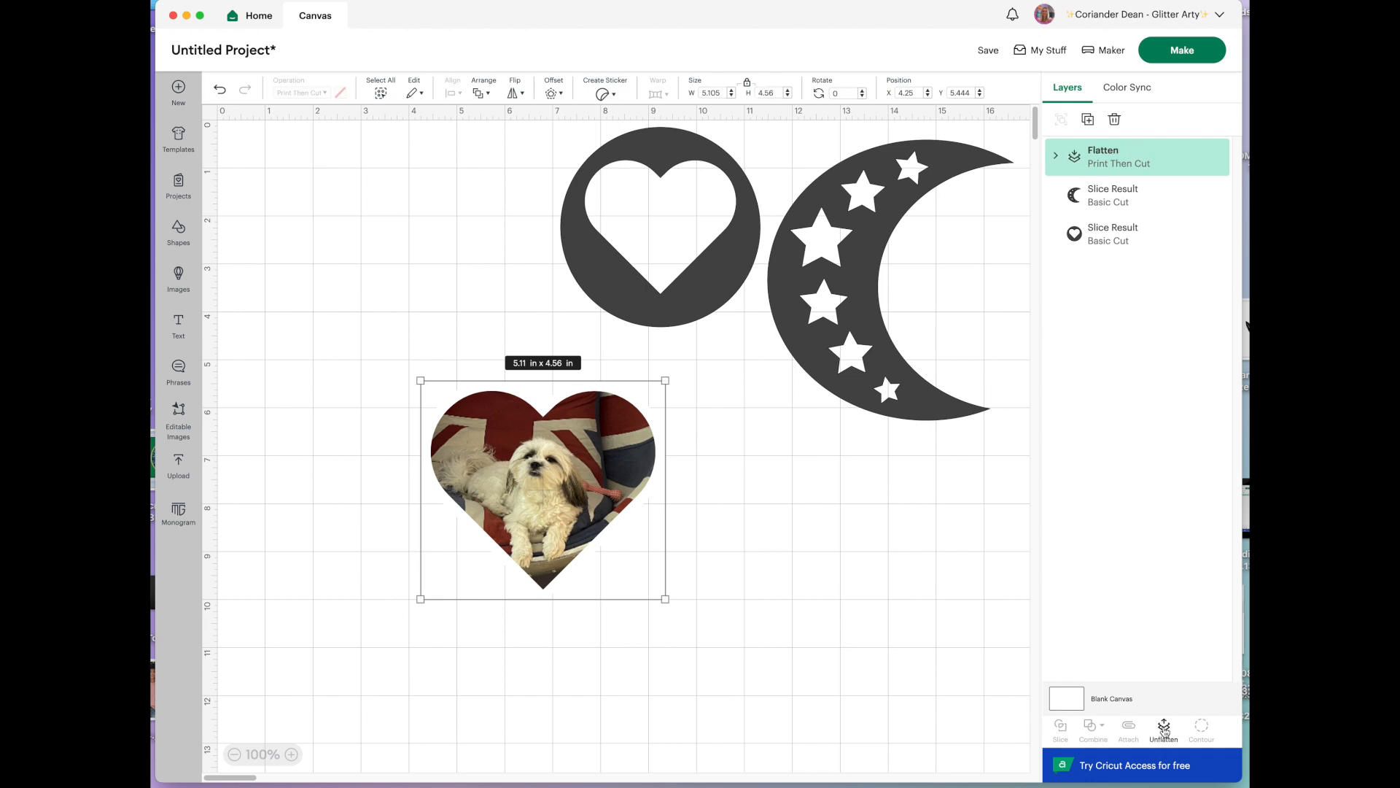
left_click(1058, 162)
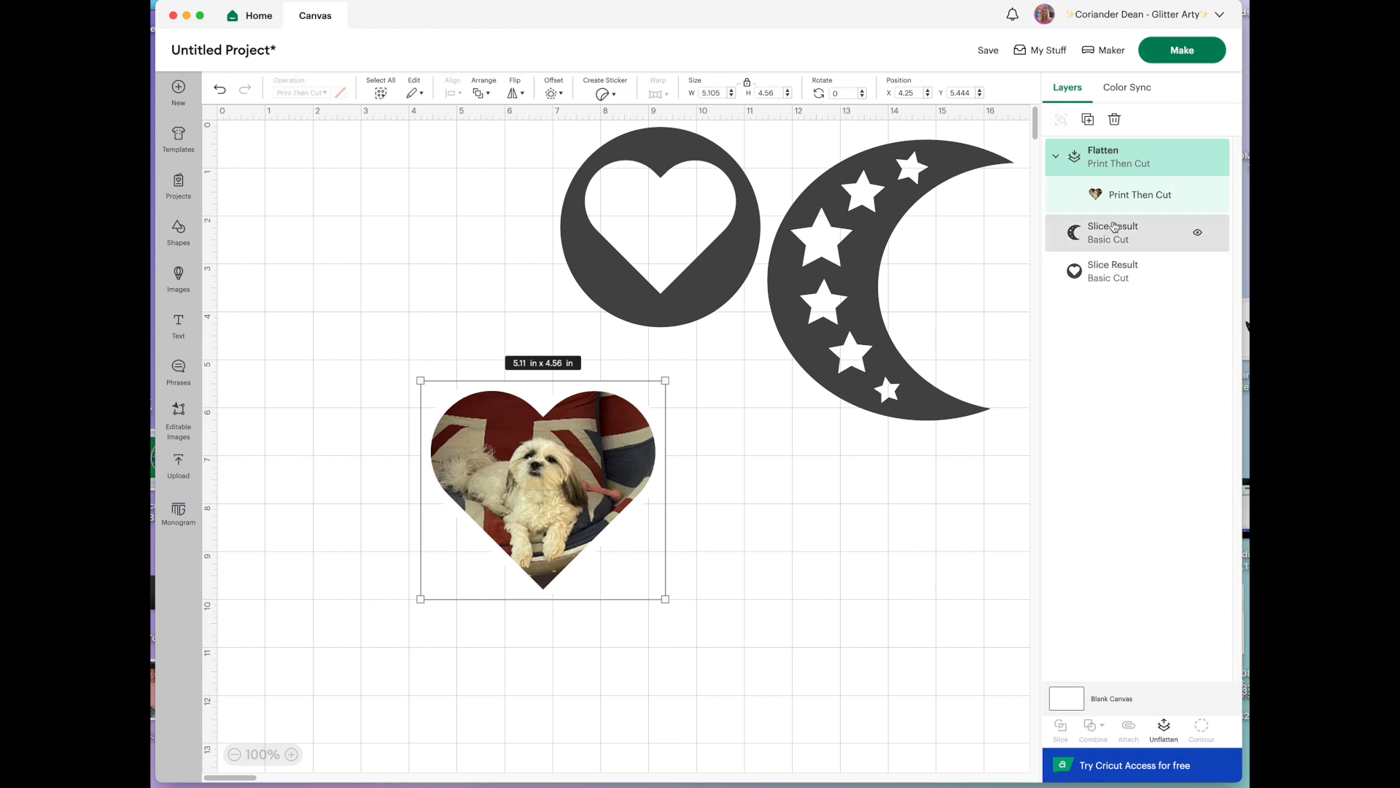
Preview the Print Then Cut and Basic Cut mats without saving the project, and return to the canvas
left_click(1176, 55)
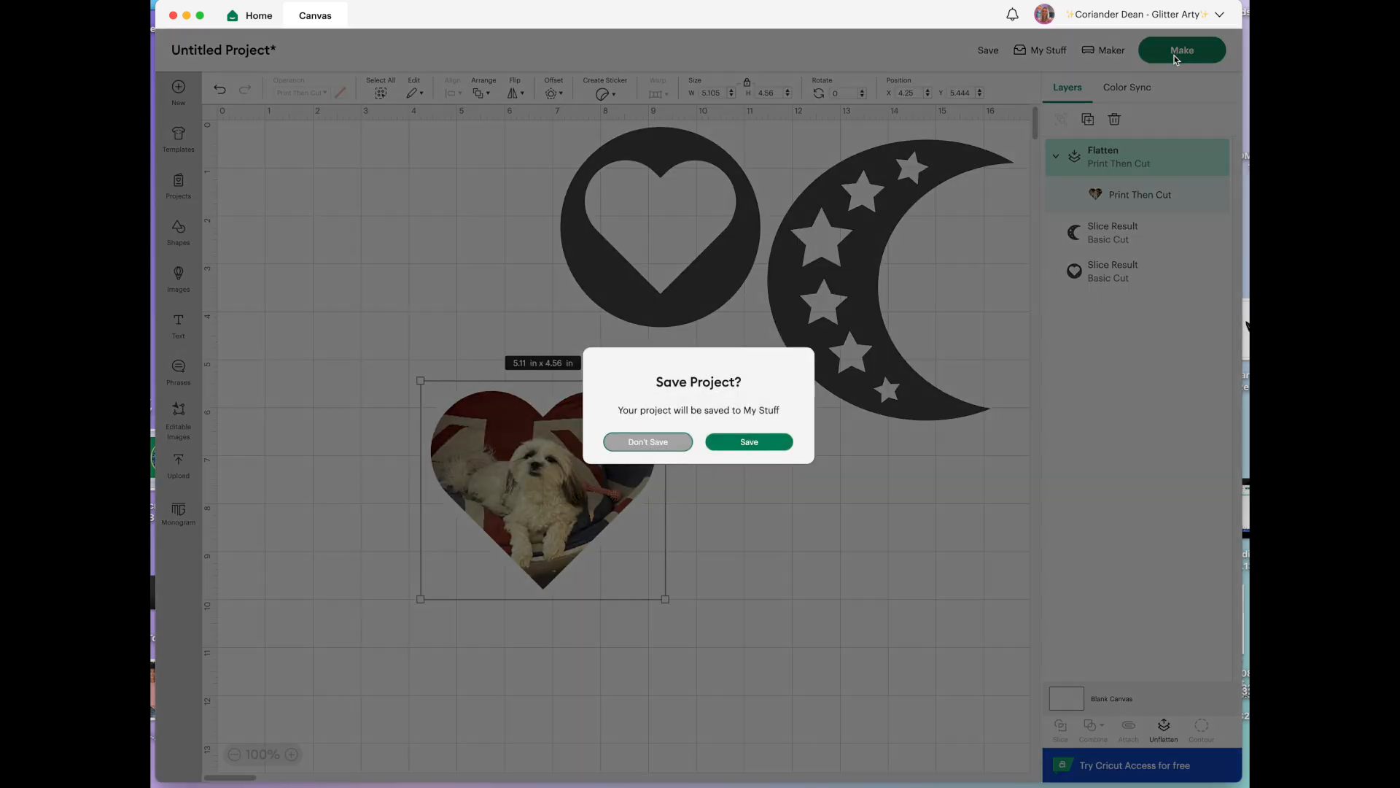
left_click(657, 443)
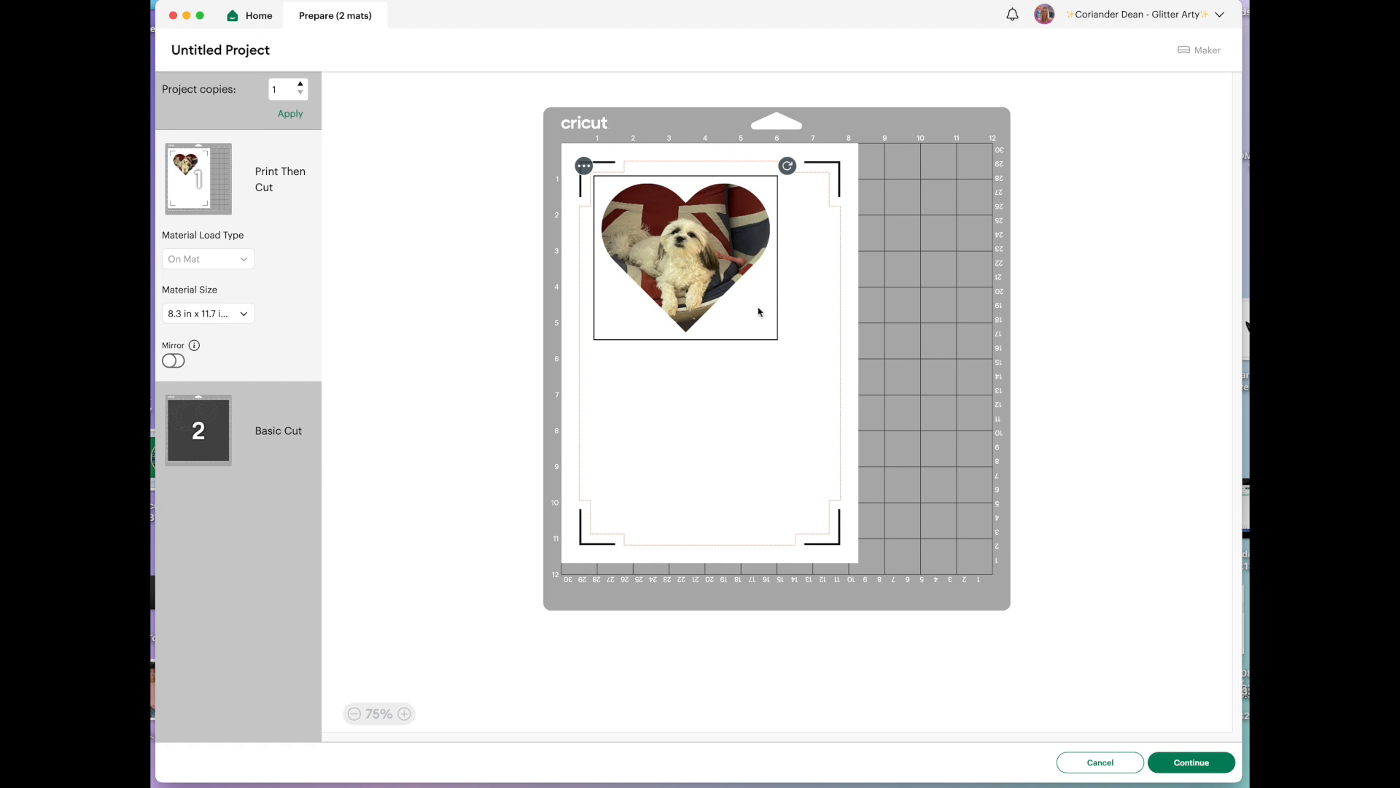
left_click(245, 458)
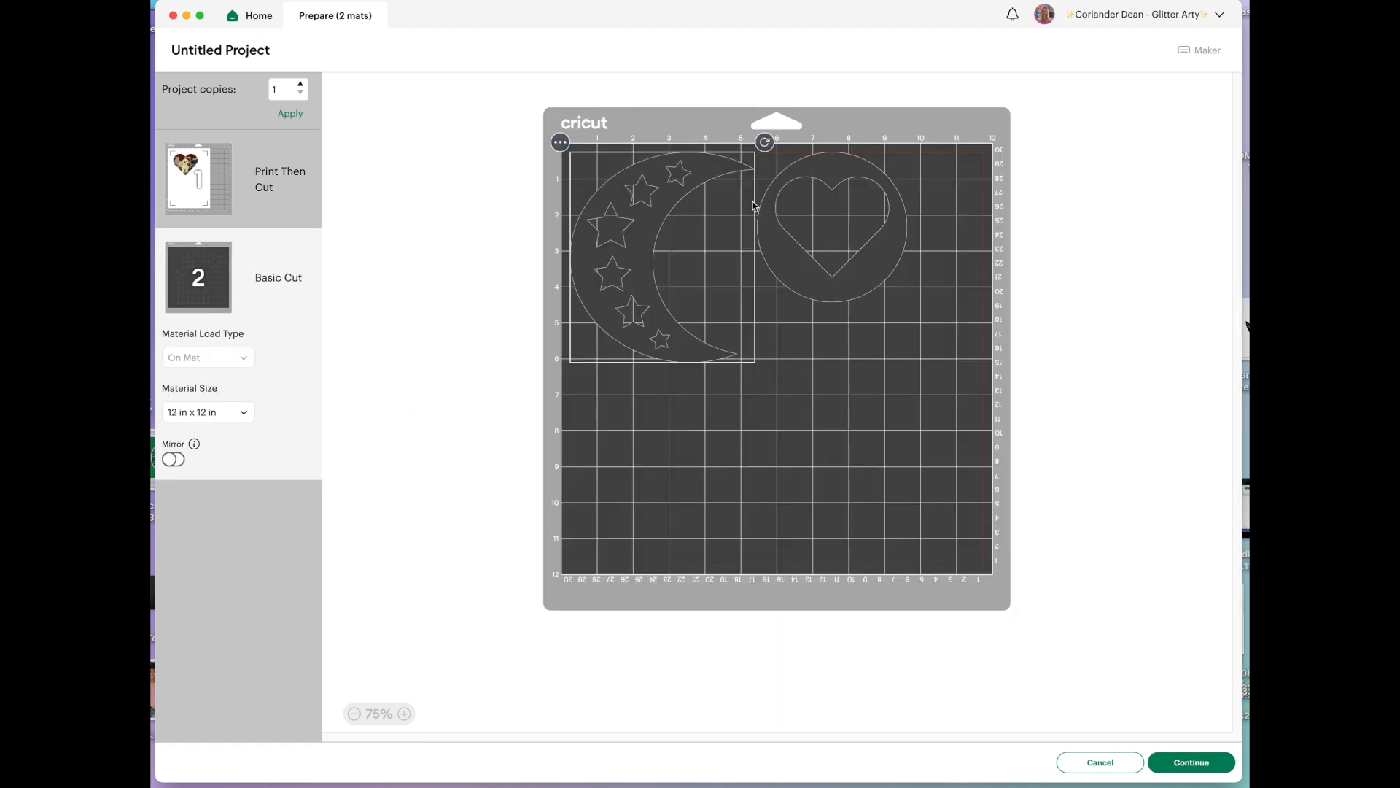
left_click(1097, 761)
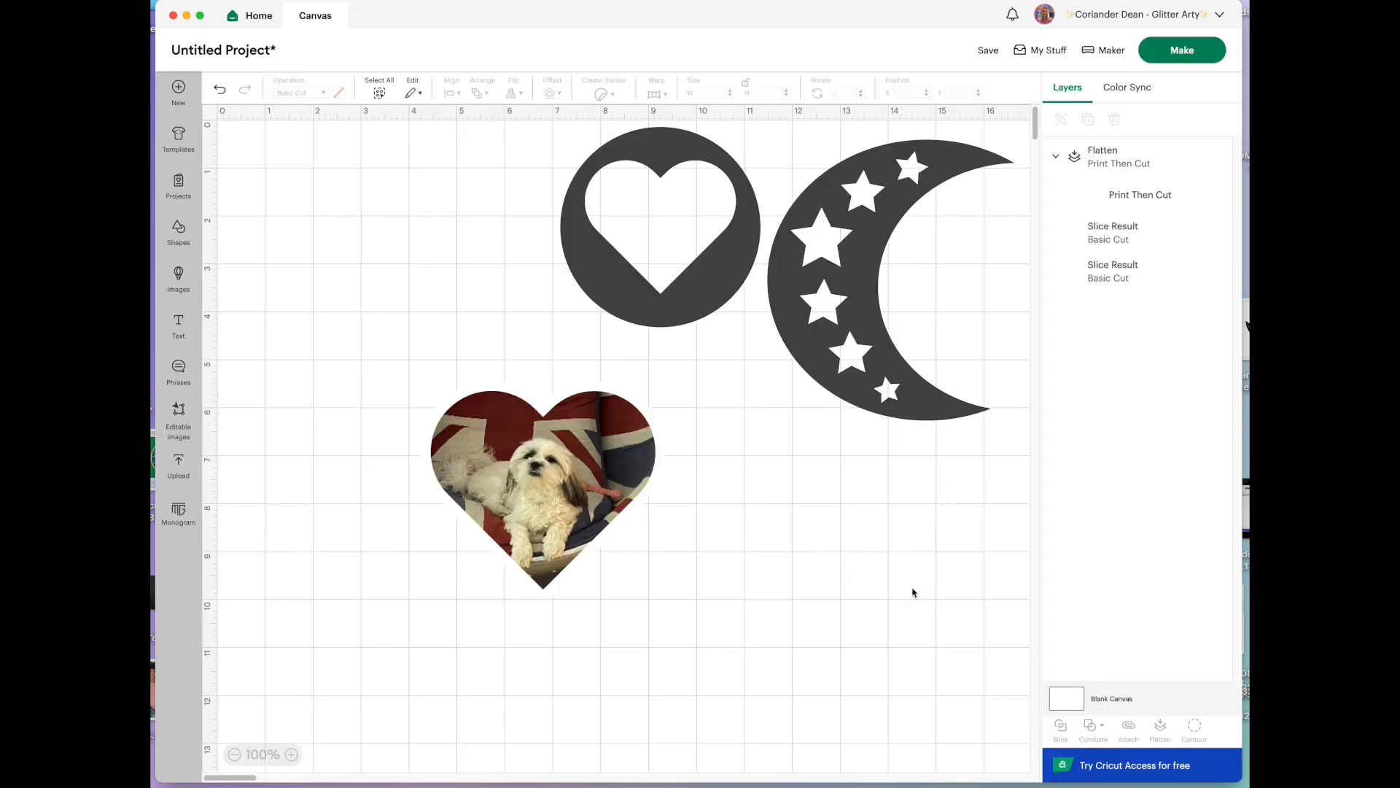
Arrange the dog picture, the heart circle and the crescent side by side in a row across the upper canvas
left_click_drag(598, 478, 463, 250)
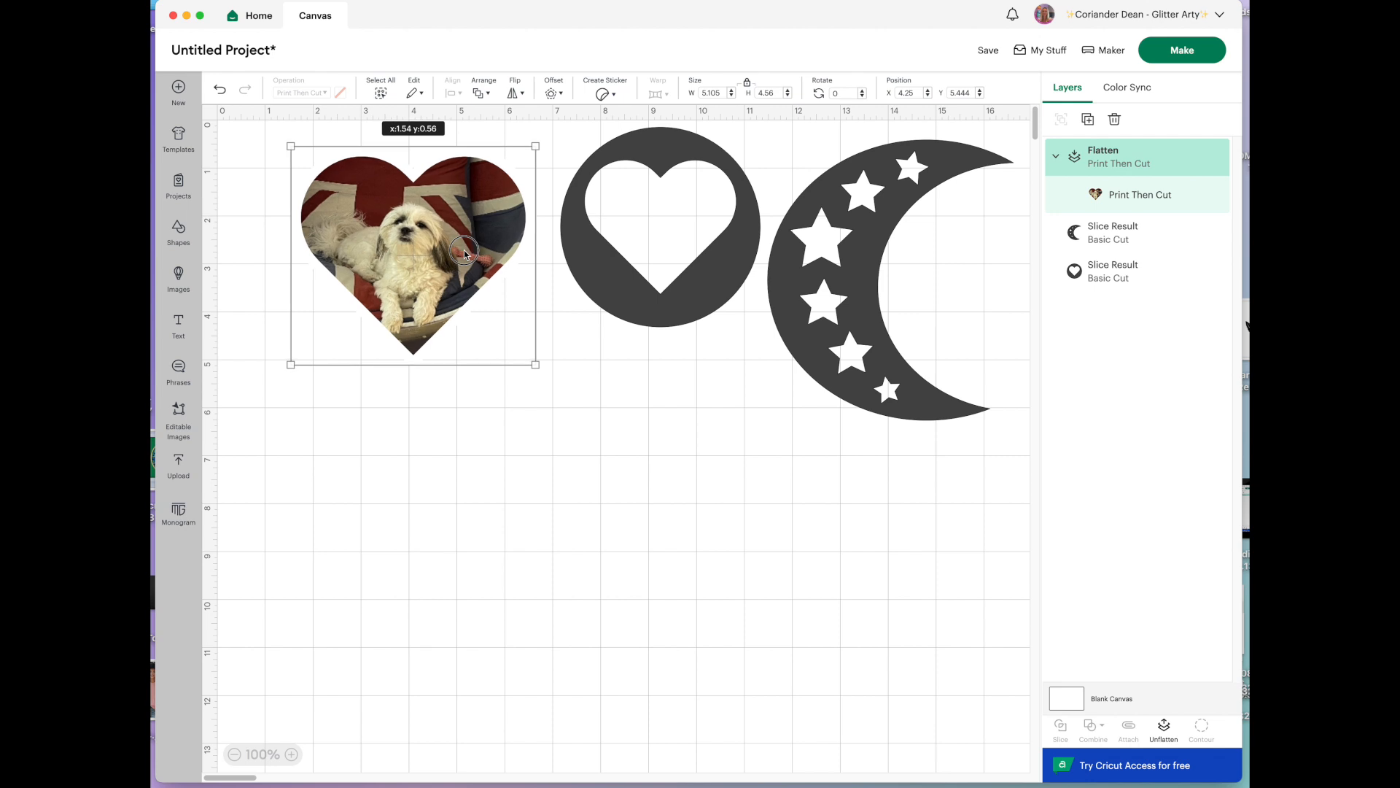
left_click_drag(735, 306, 727, 340)
mouse_move(838, 342)
left_mouse_down()
mouse_move(849, 356)
mouse_move(849, 344)
left_mouse_up()
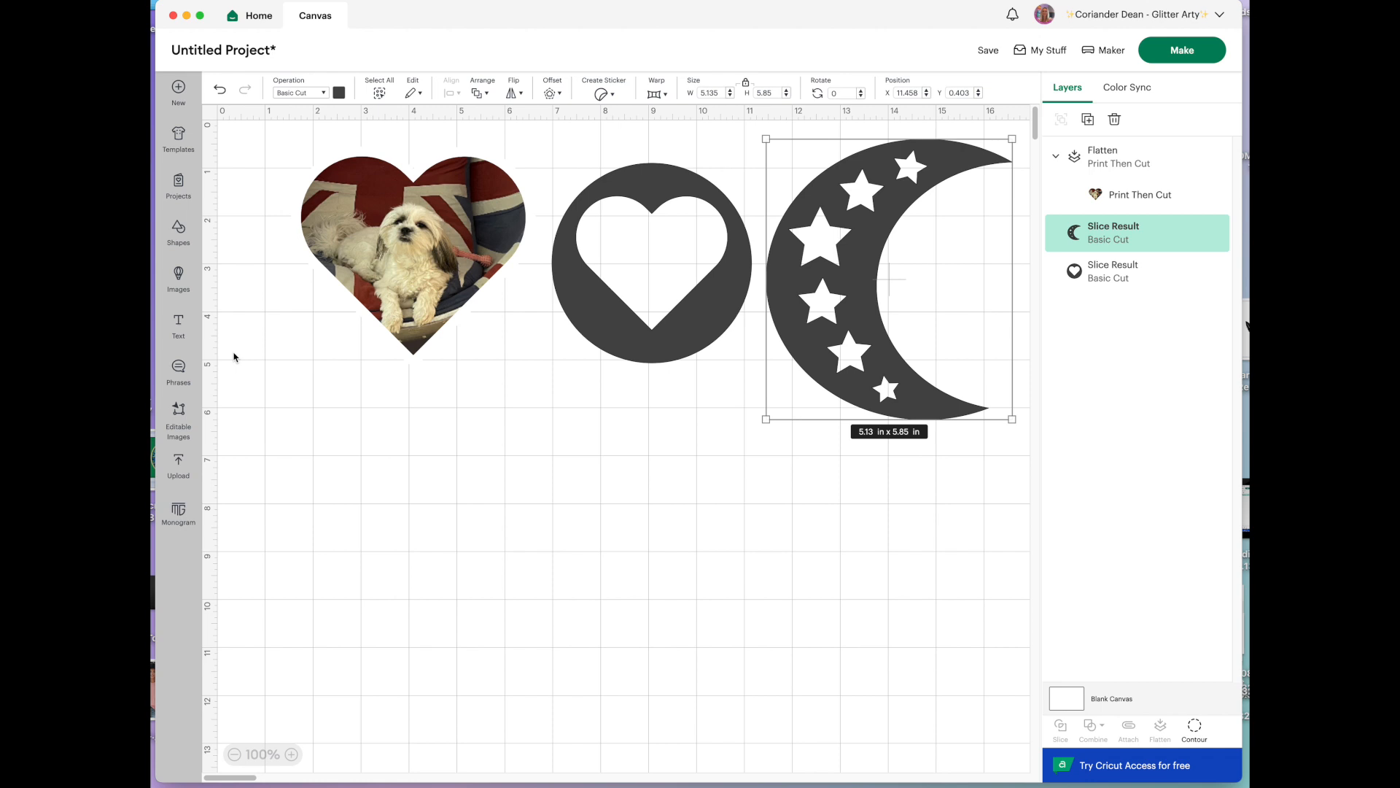
Search the image library for "i love my dog"
left_click(179, 278)
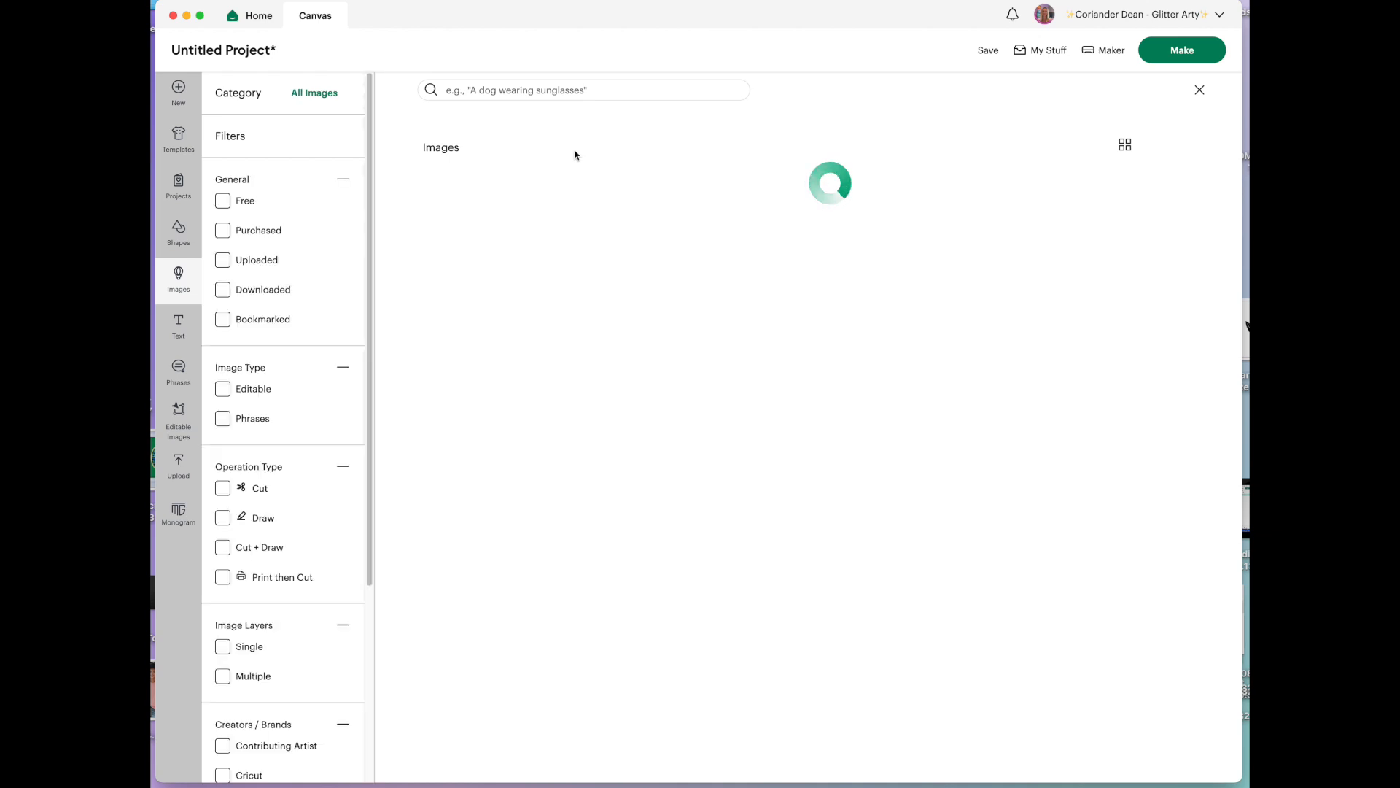
left_click(504, 93)
type("i my")
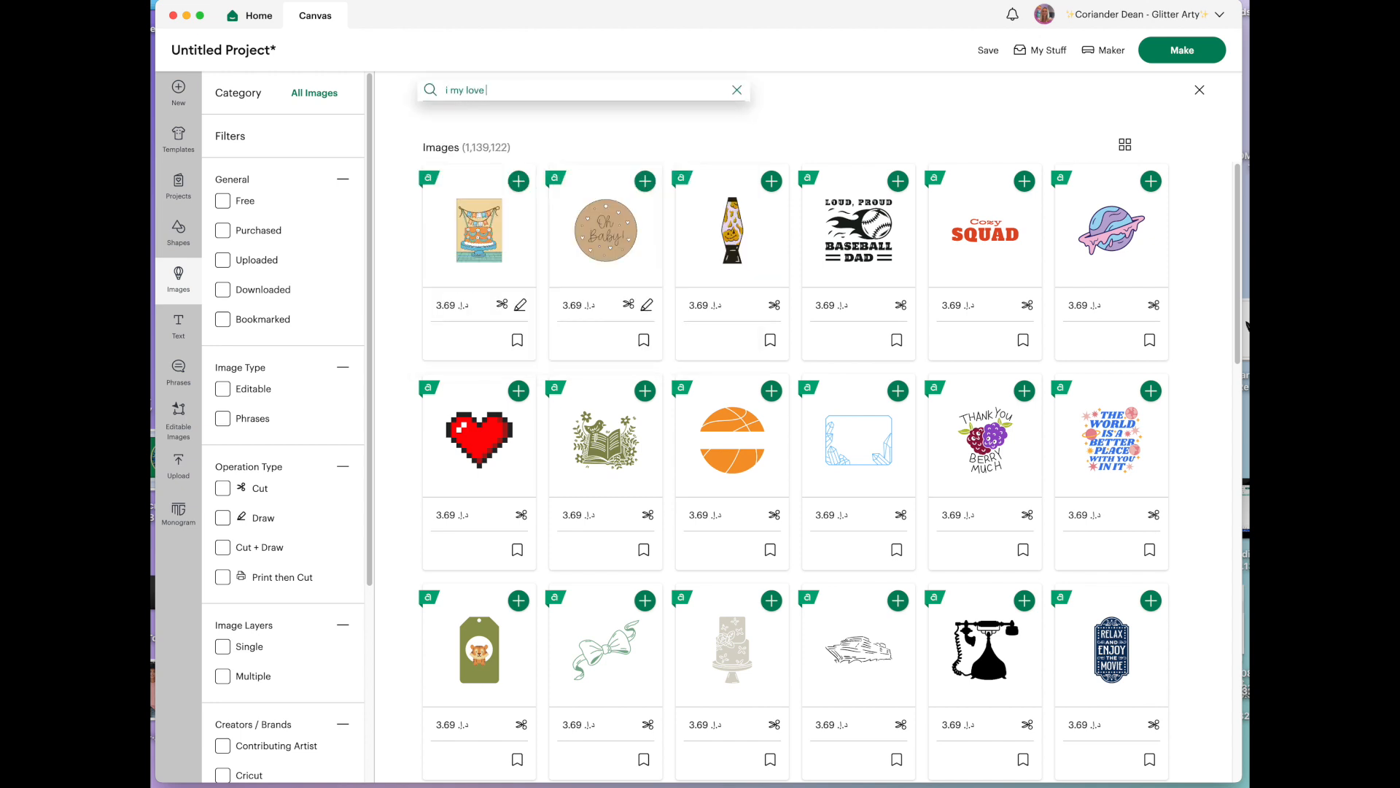
type(" love")
key("Return")
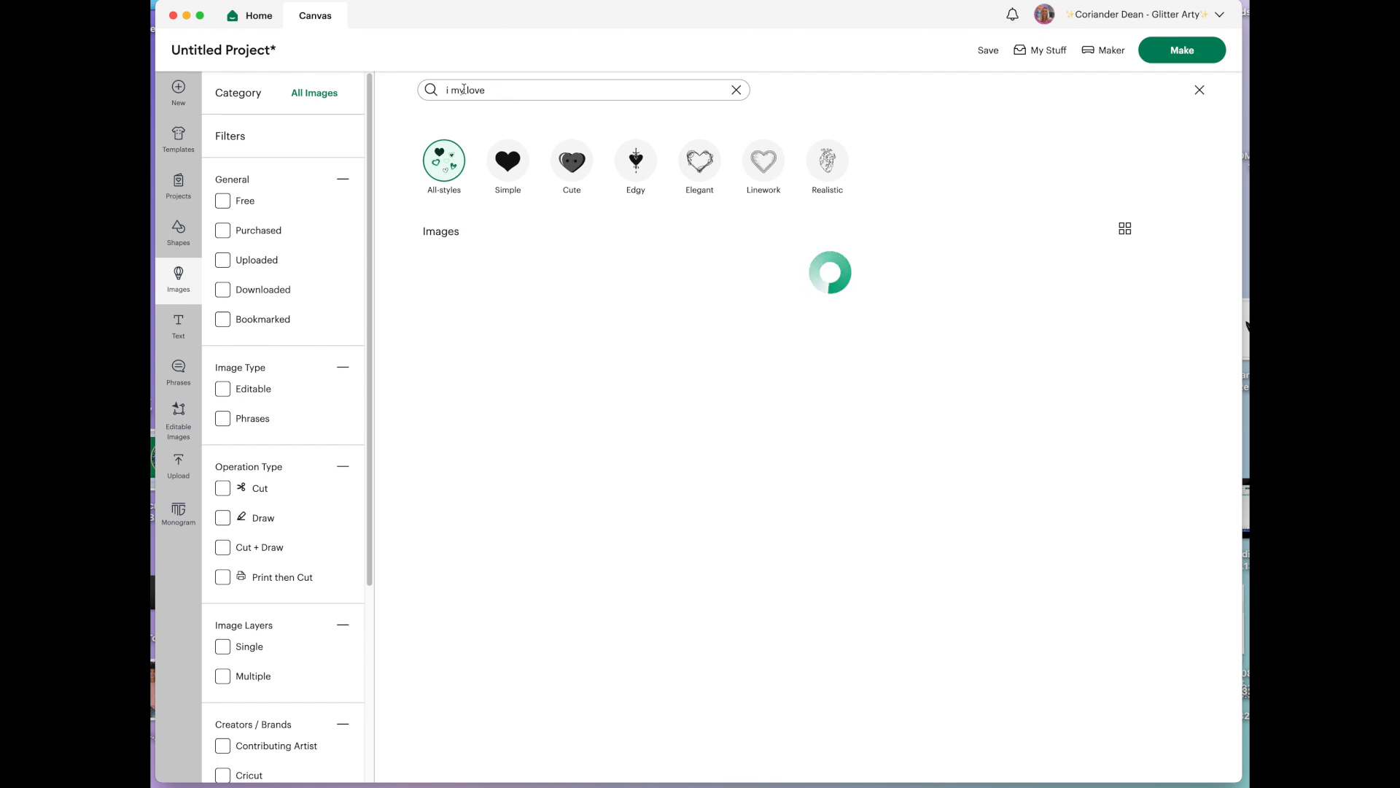
left_click(466, 89)
key("BackSpace")
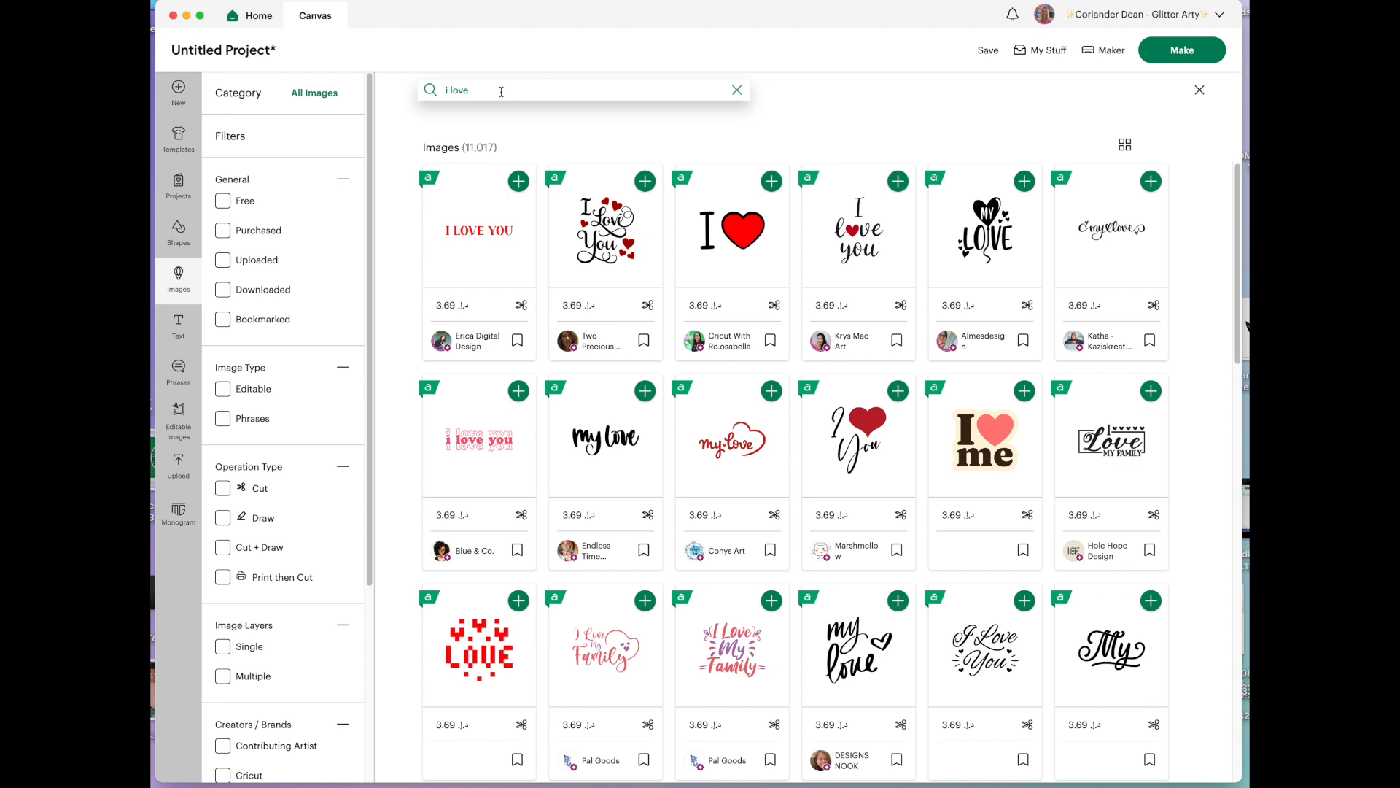
type("my dog")
key("Return")
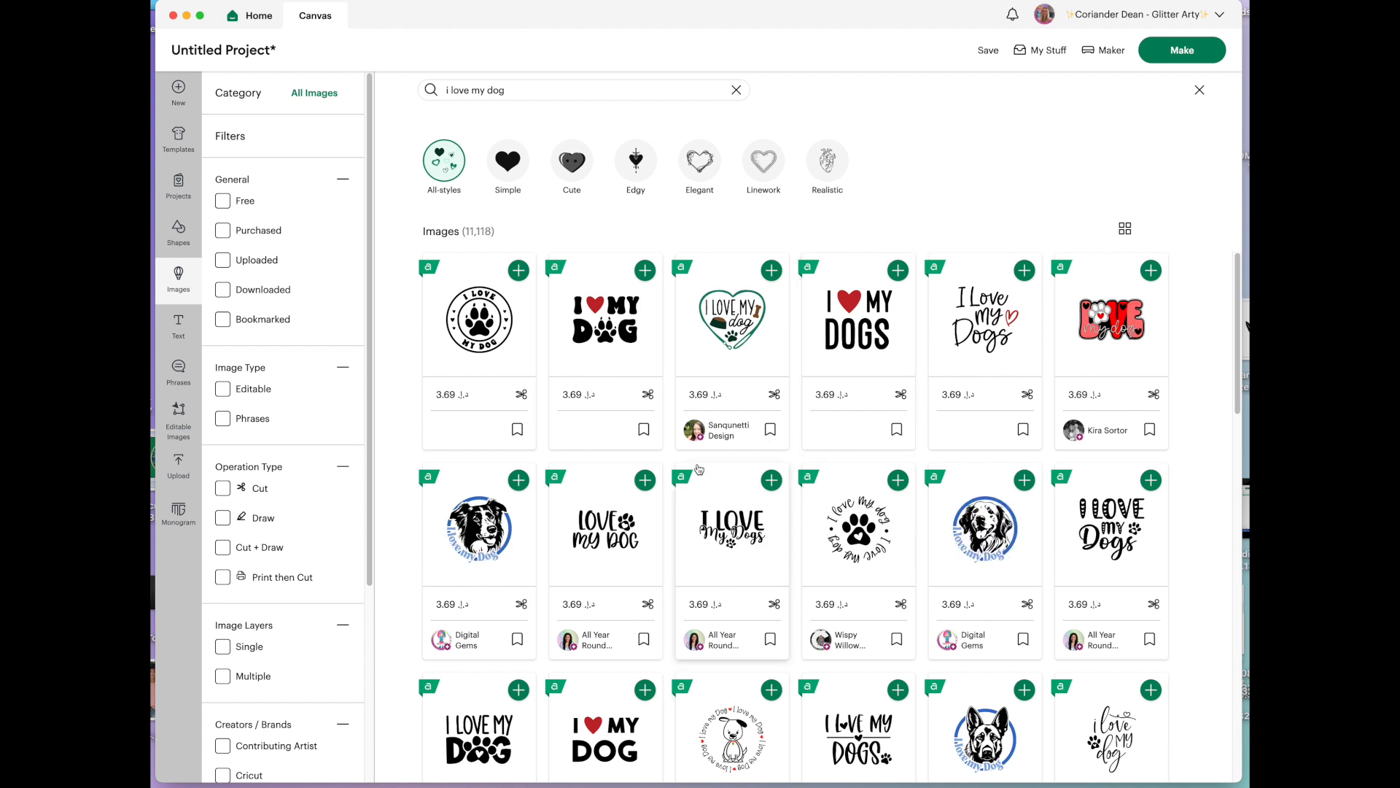
Add the "I Love My Dog" design with the red heart and plain lettering to the canvas
left_click(605, 727)
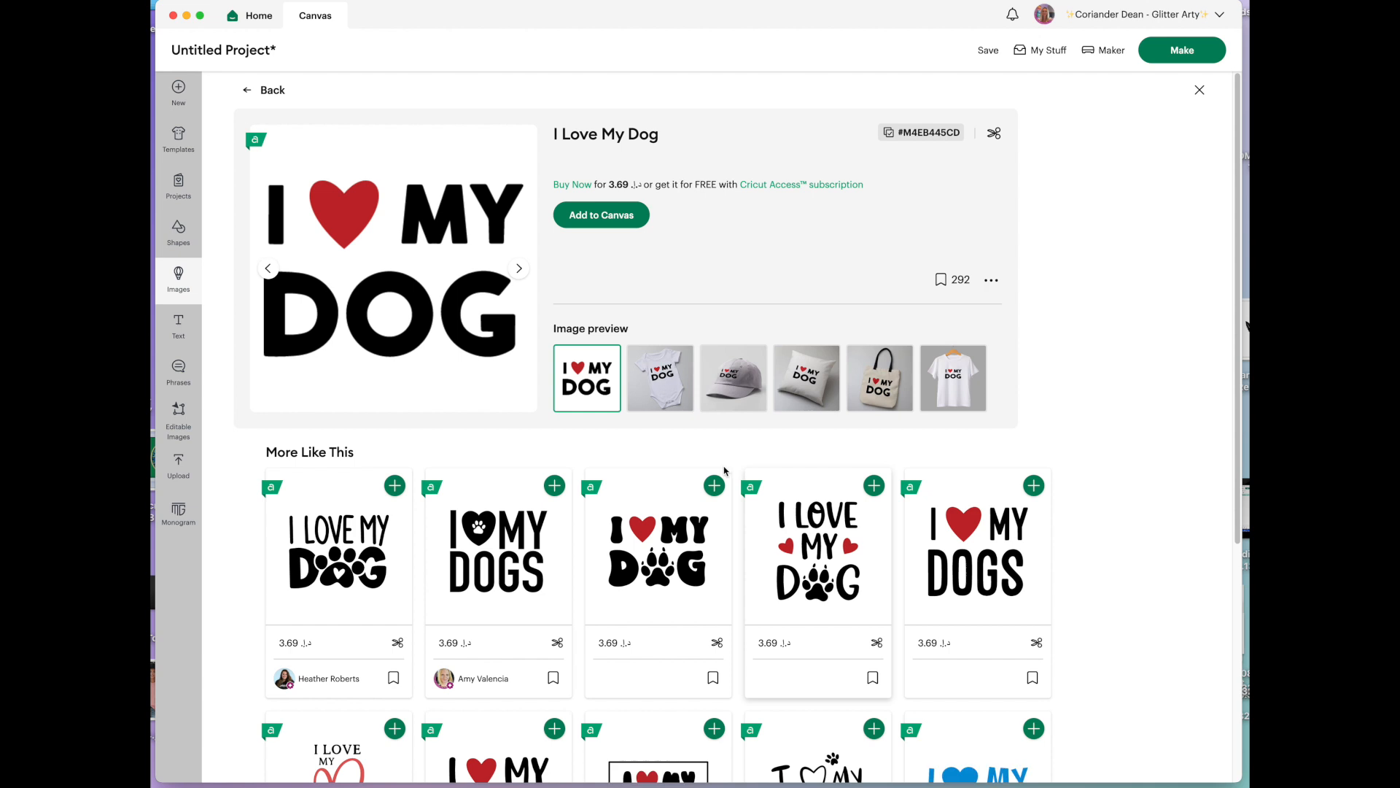
left_click(613, 218)
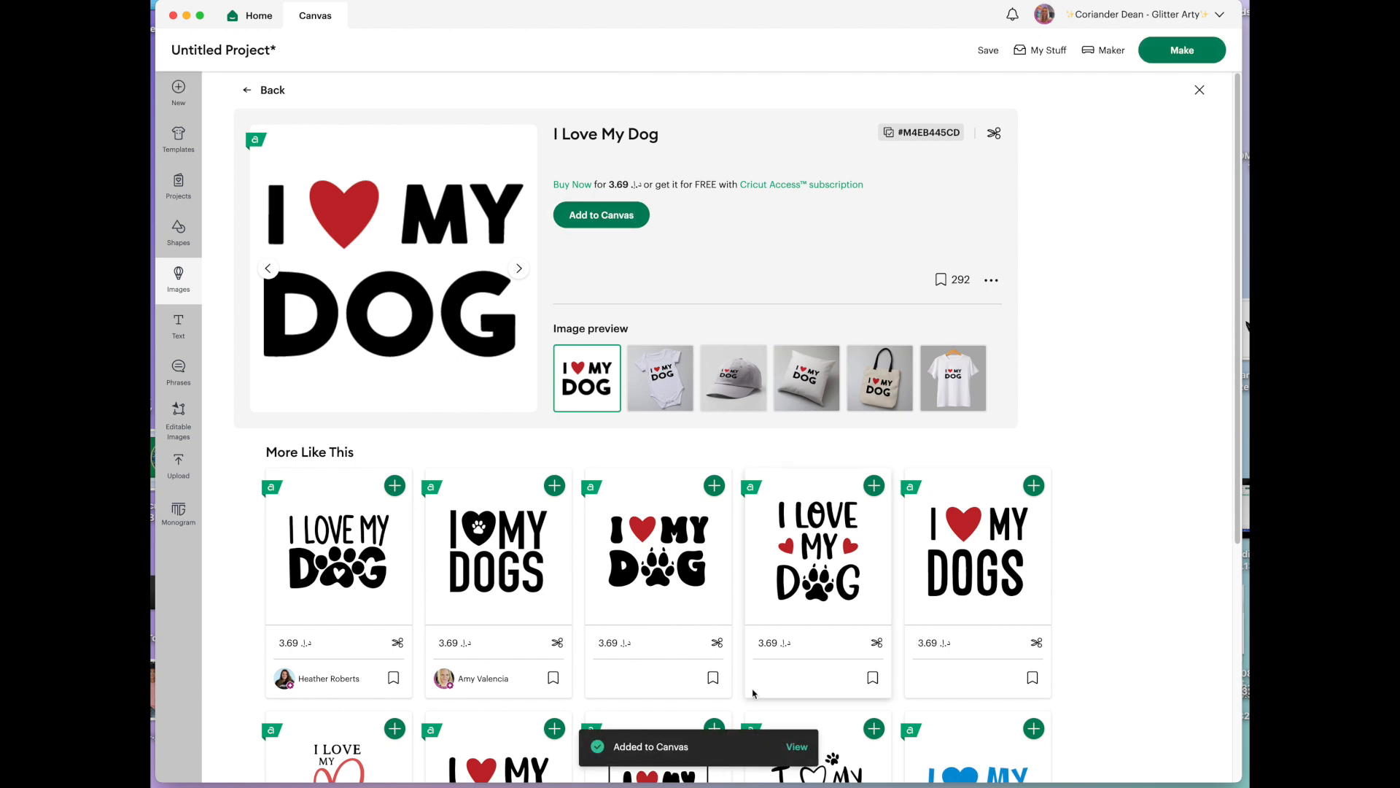
left_click(796, 748)
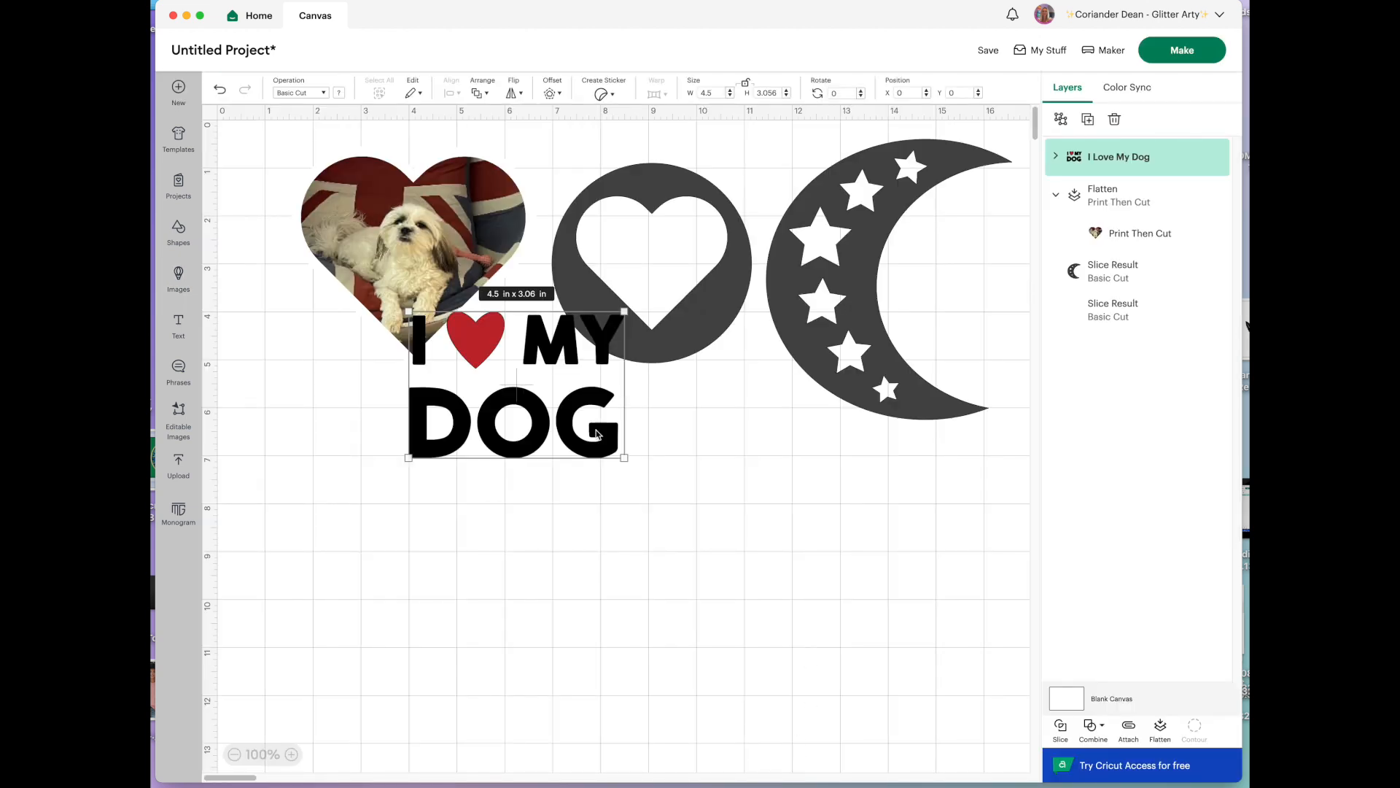
Place the "I Love My Dog" design in the empty area below the other shapes and hide its red heart layer
left_click_drag(569, 356, 588, 447)
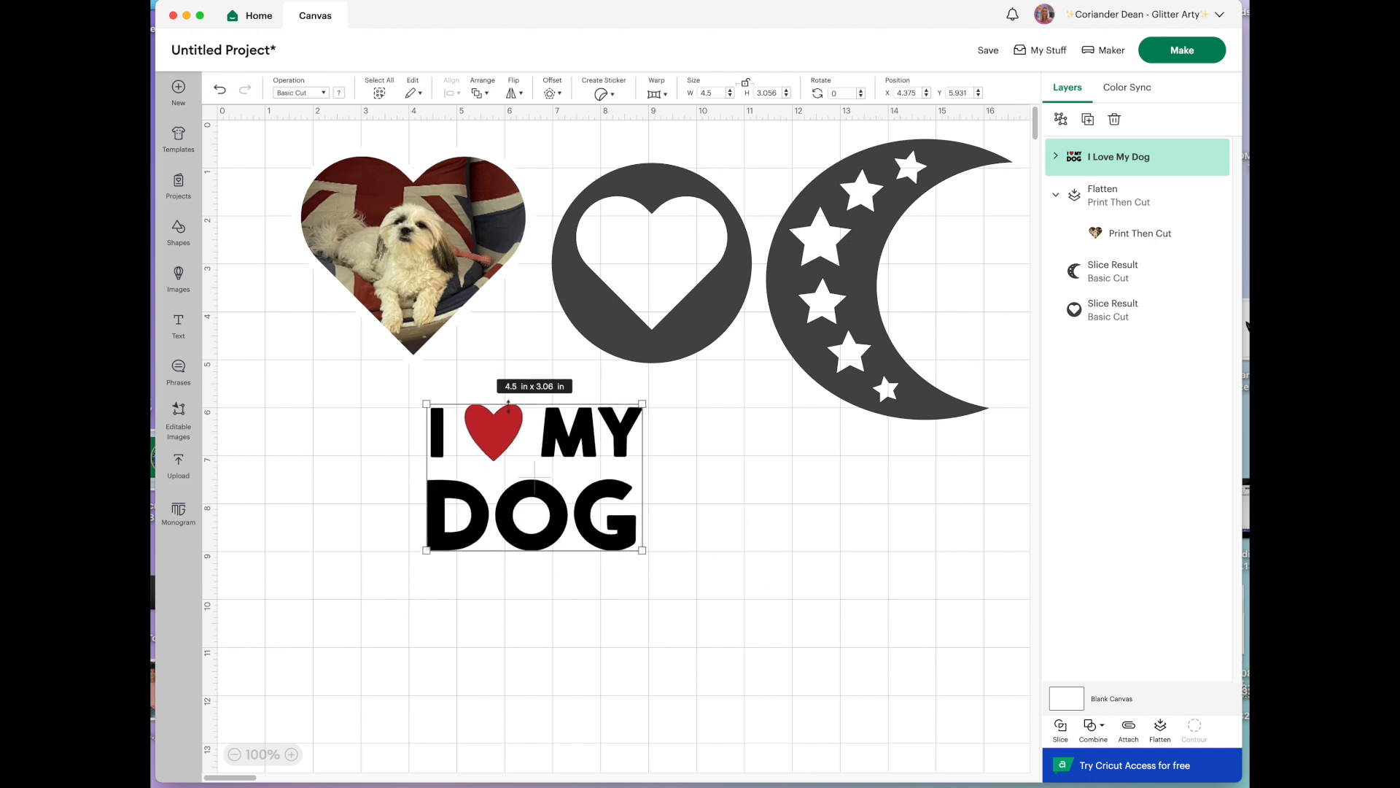
left_click_drag(509, 443, 512, 491)
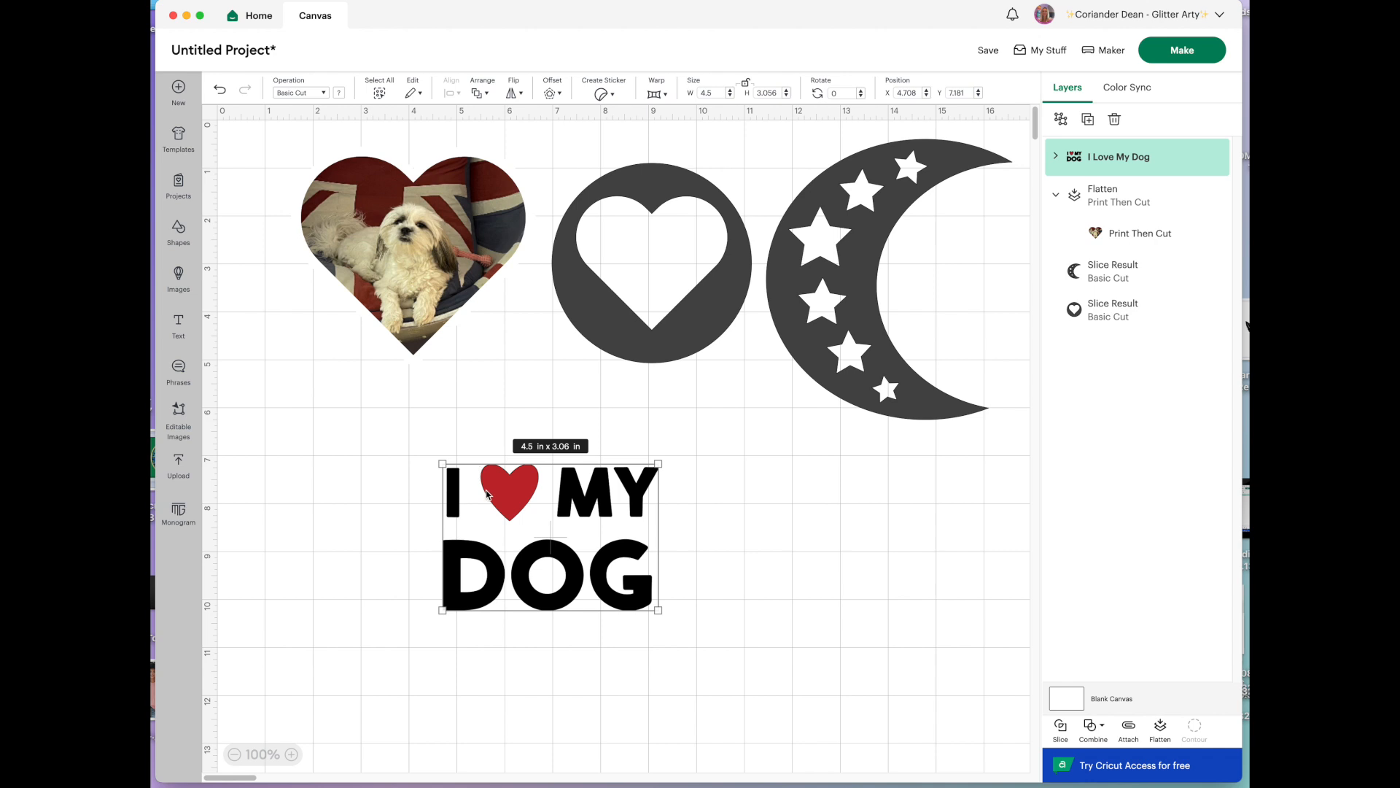
left_click(1058, 158)
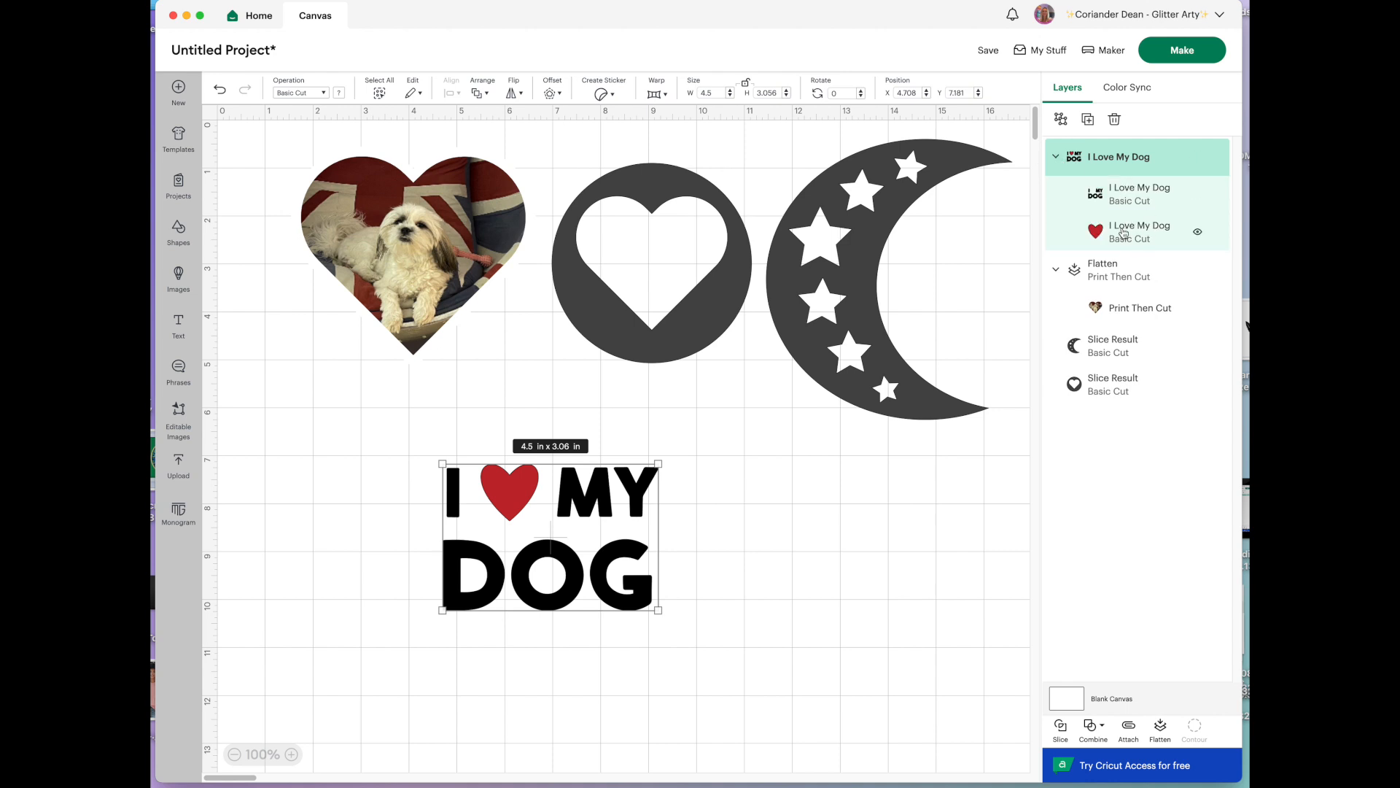
left_click(1199, 233)
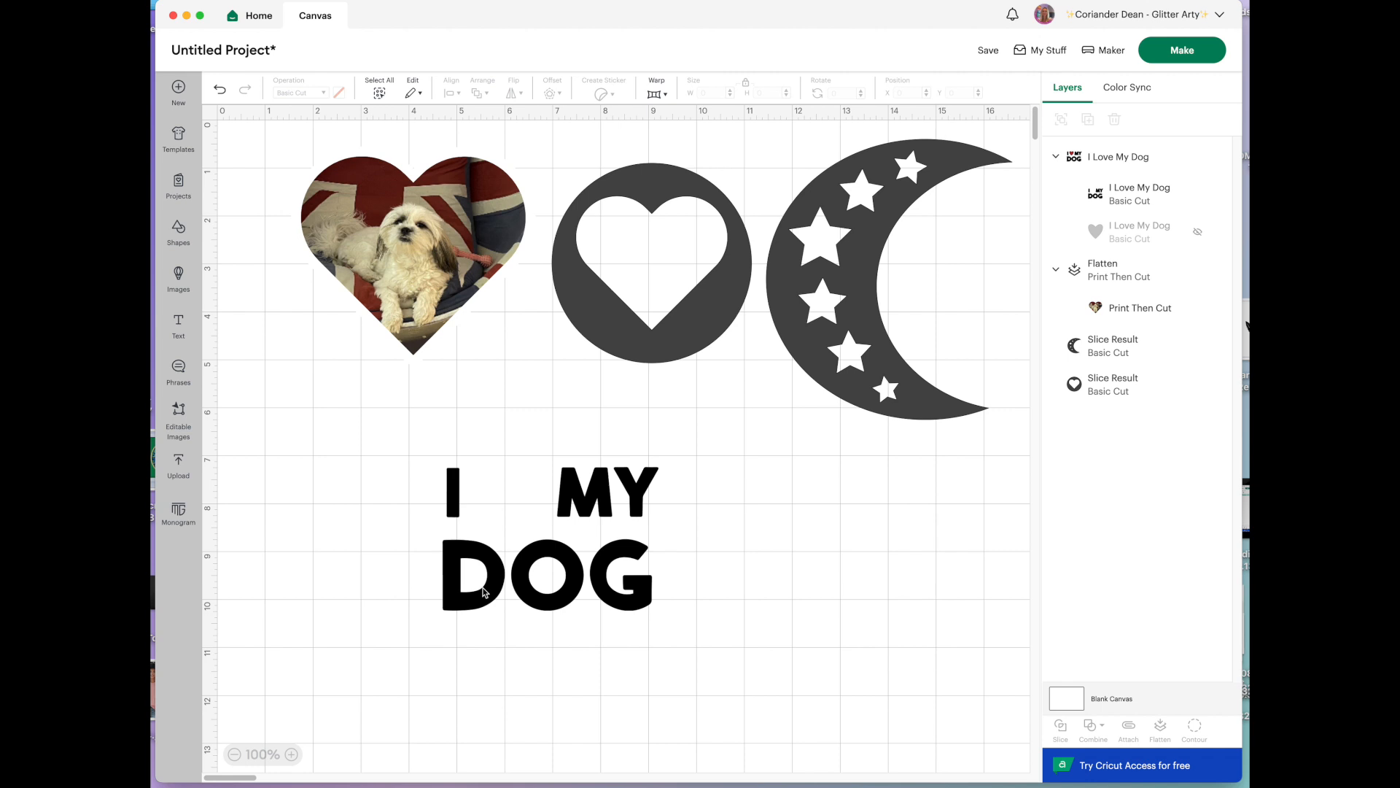
Insert a rectangle, size it to about 4.88 by 1.67 in over the word DOG, and slice the lettering with it
left_click(178, 232)
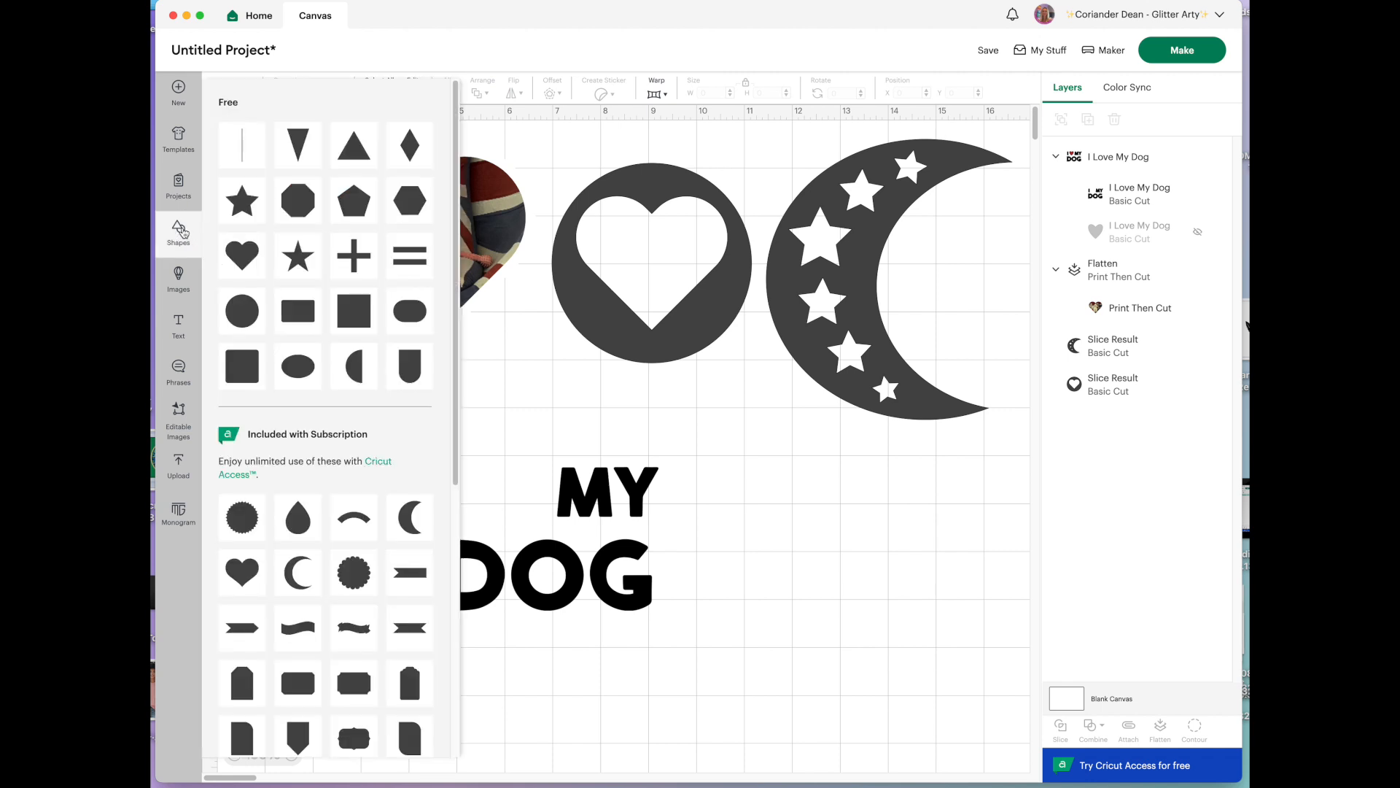
left_click(301, 317)
left_click_drag(504, 378, 670, 580)
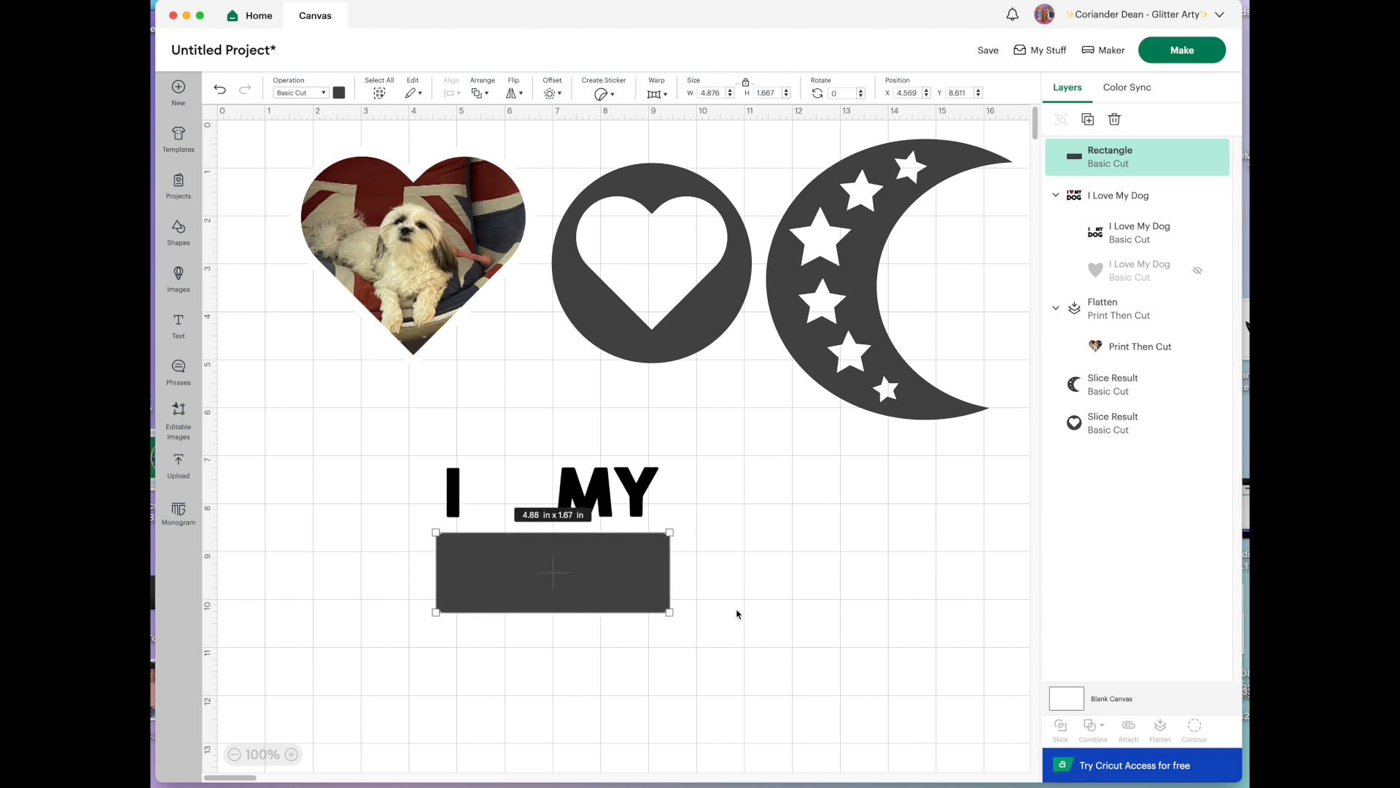
left_click(737, 614)
left_click_drag(395, 467, 726, 660)
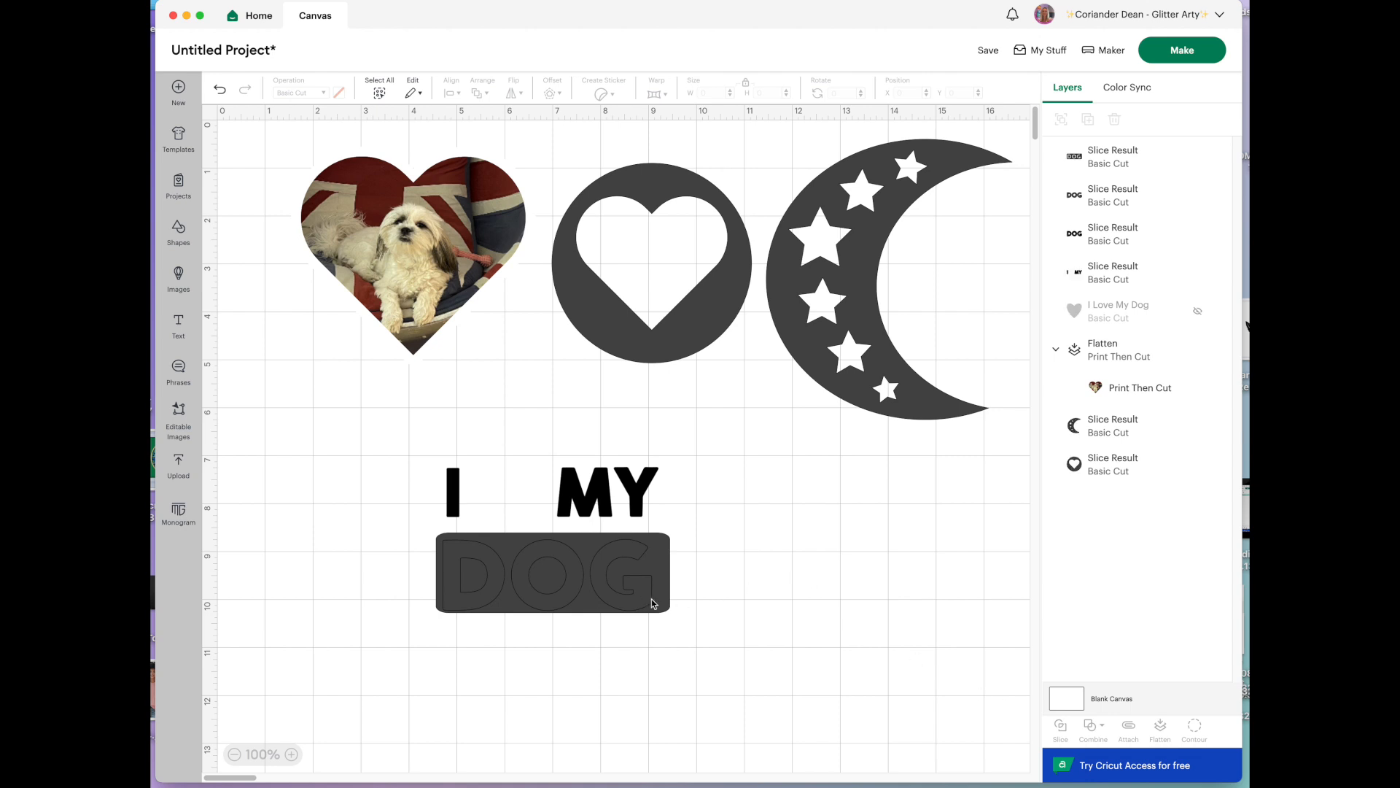
Move the cut-out rectangle and the grey DOG slice aside and delete both, keeping the black DOG lettering
left_click_drag(665, 602, 927, 605)
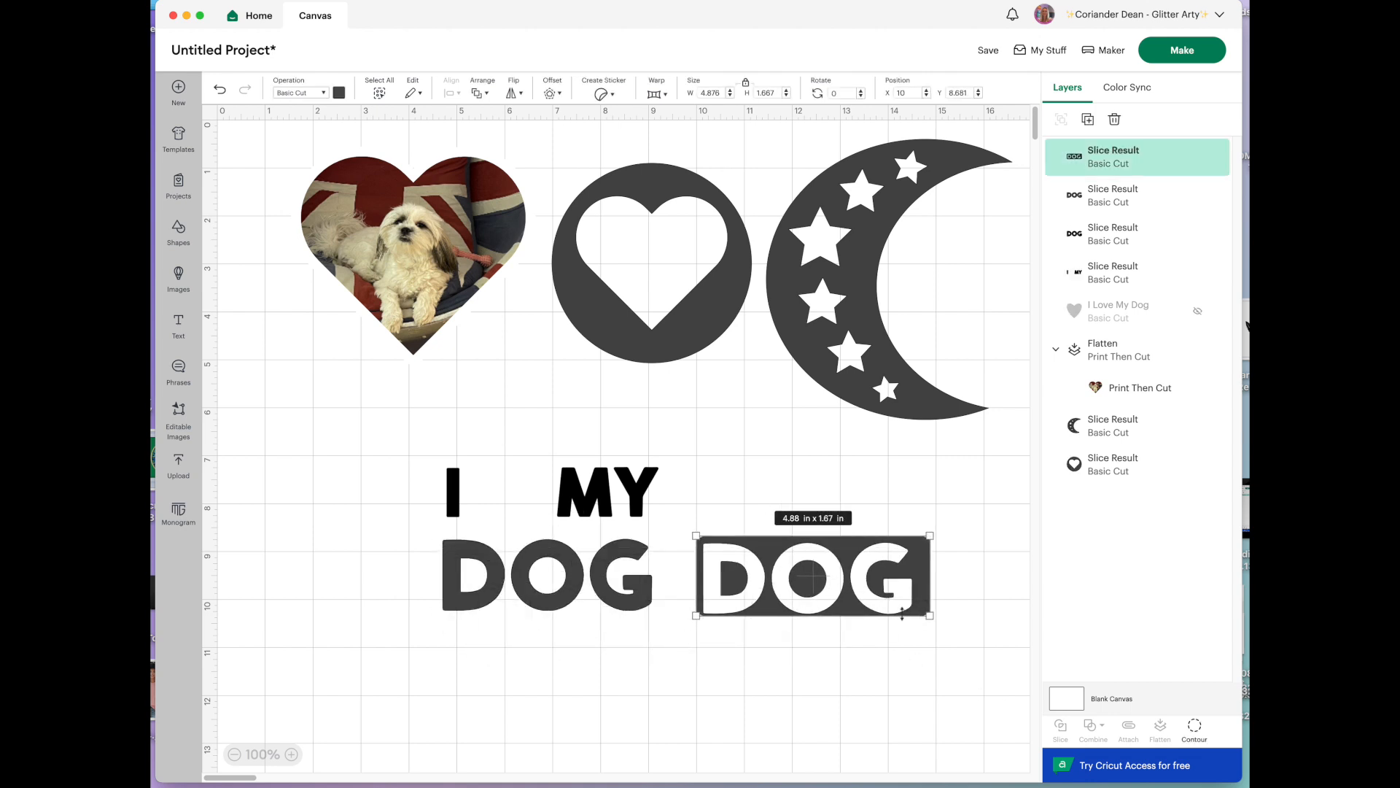
key("Delete")
left_click_drag(636, 602, 923, 613)
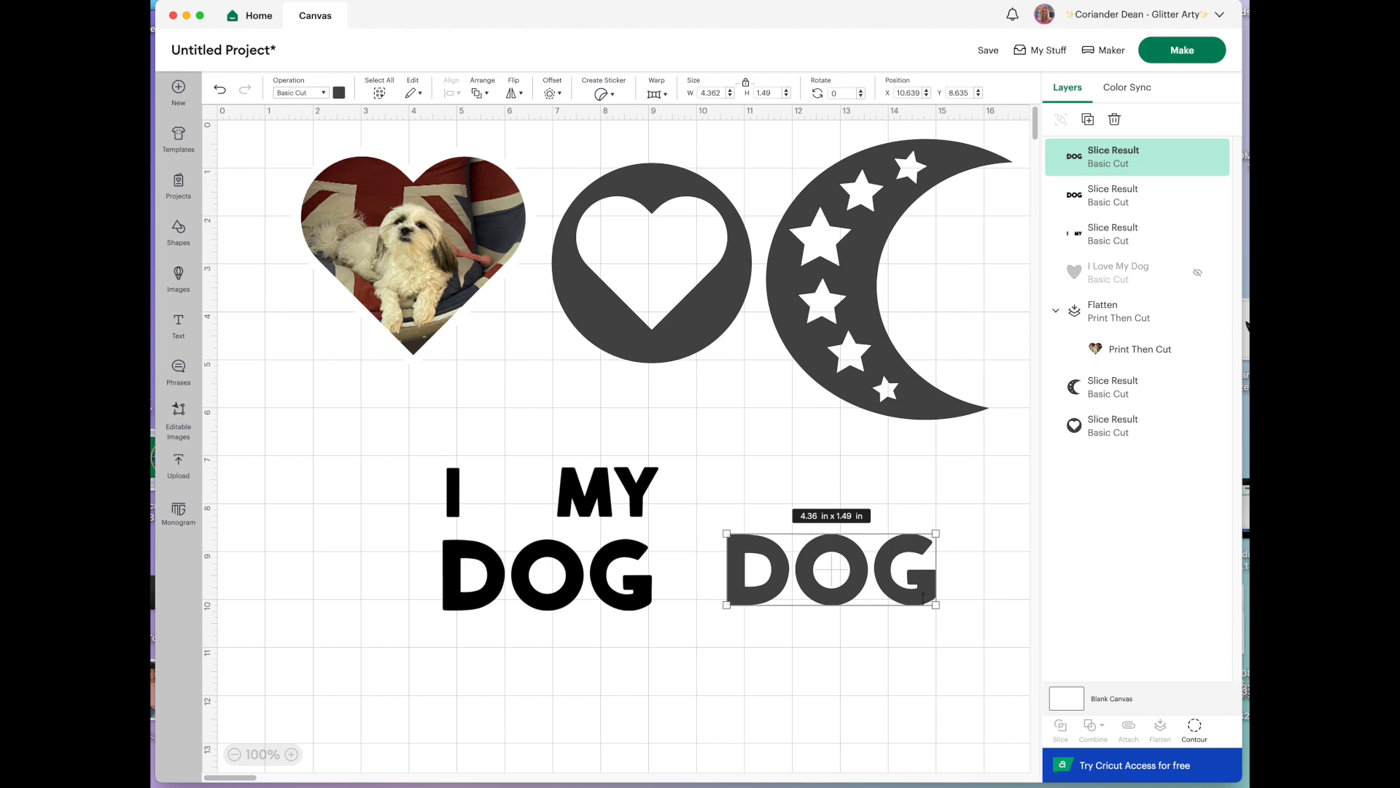
key("Delete")
Shift the black DOG word slightly down from the I MY line and recolour it blue
left_click_drag(642, 604, 644, 623)
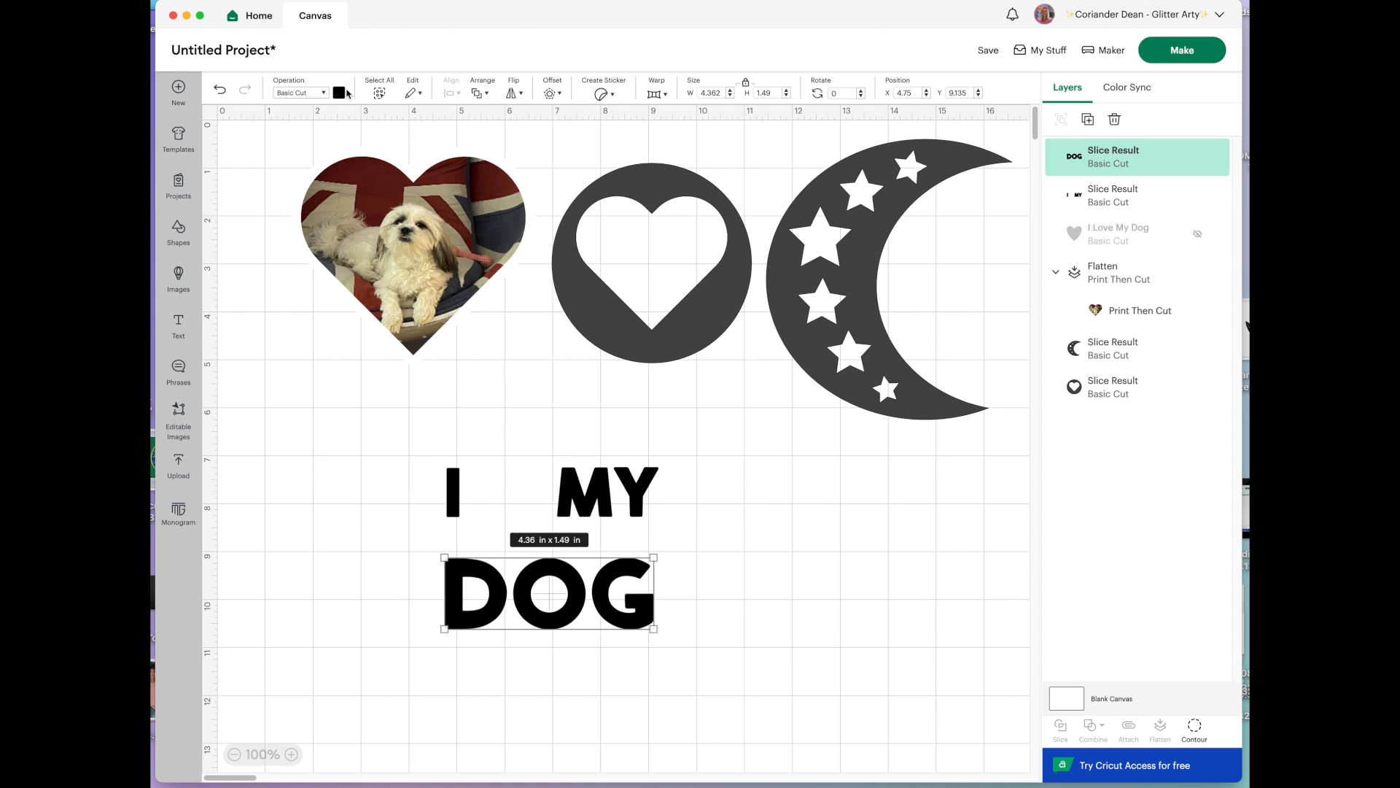
left_click(339, 92)
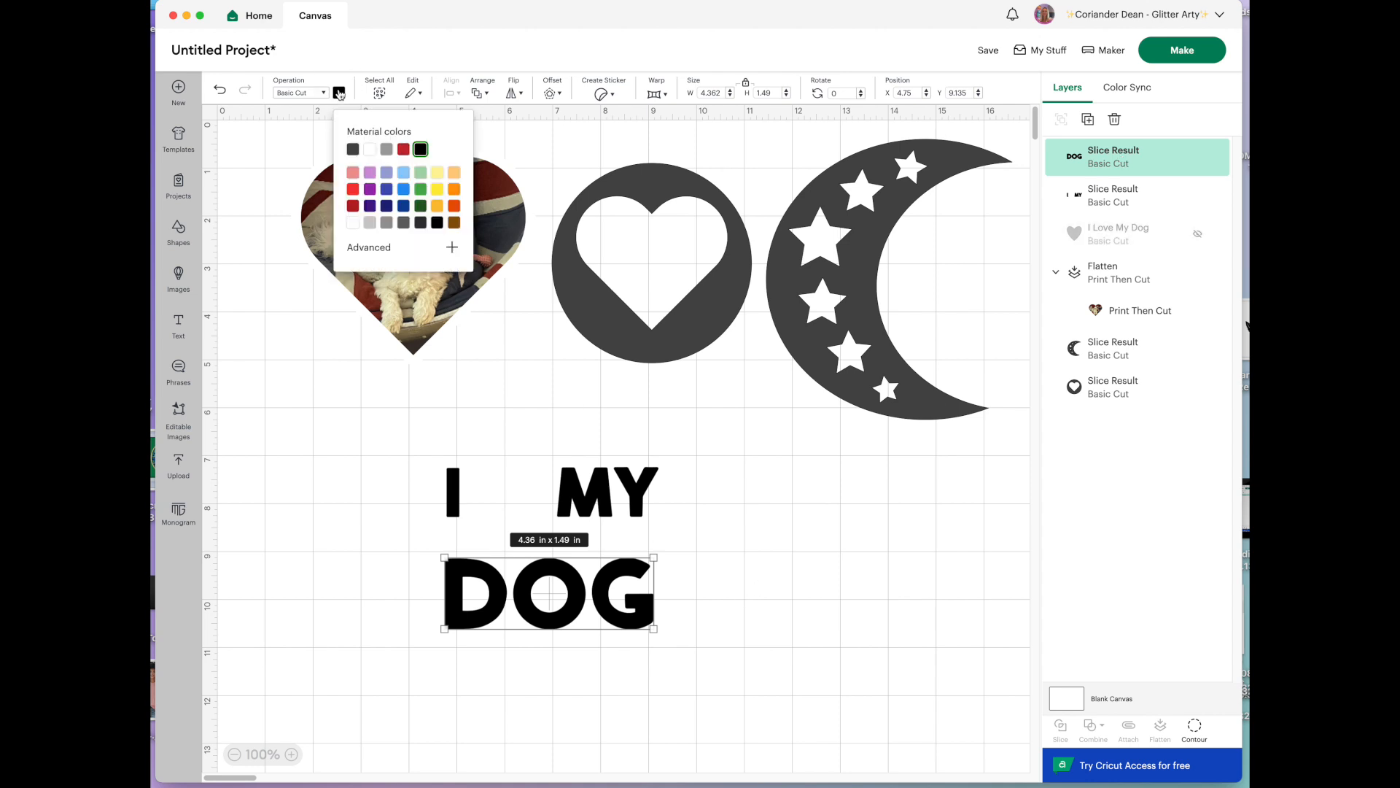
left_click(404, 190)
left_click(732, 682)
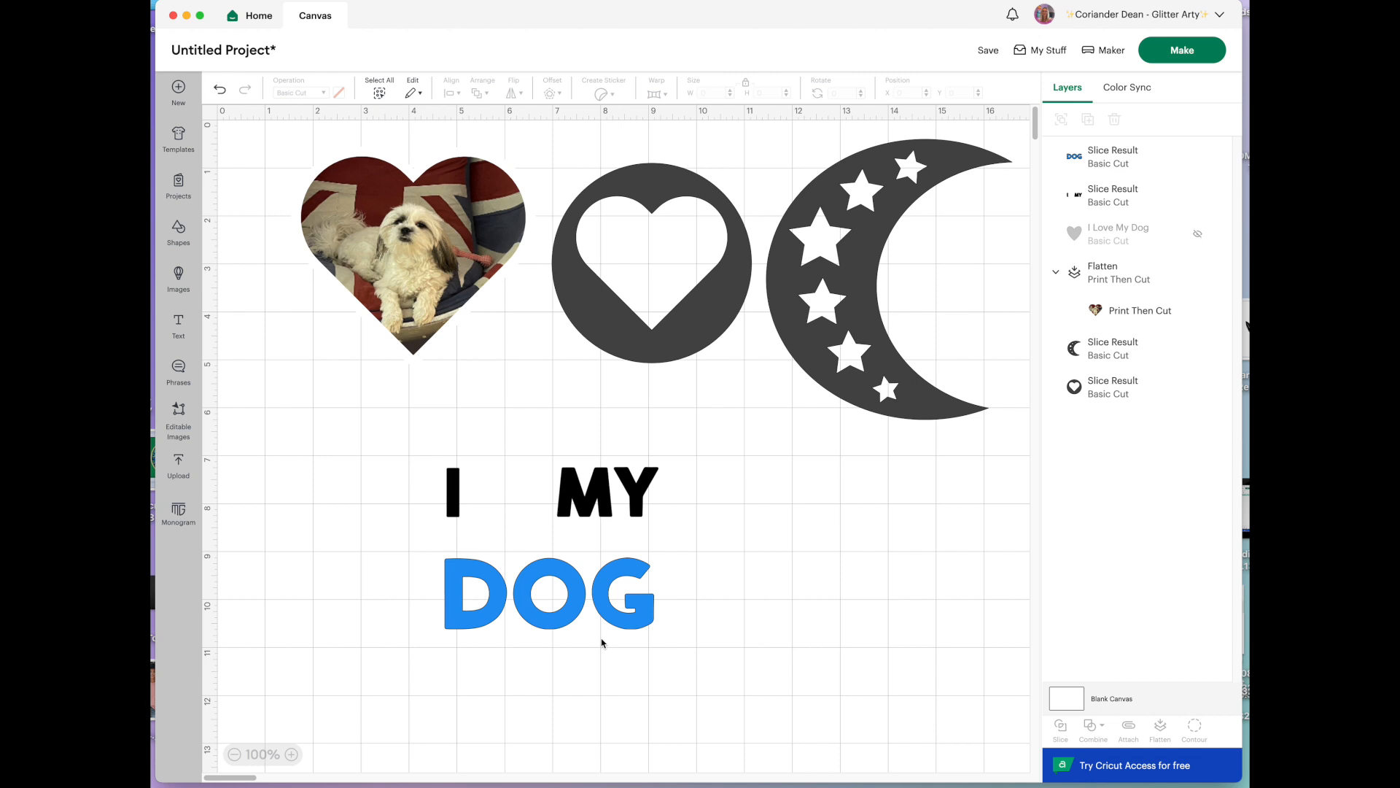
Show the hidden red heart layer and move the blue DOG word up close beneath the I MY line
left_click_drag(566, 622, 562, 605)
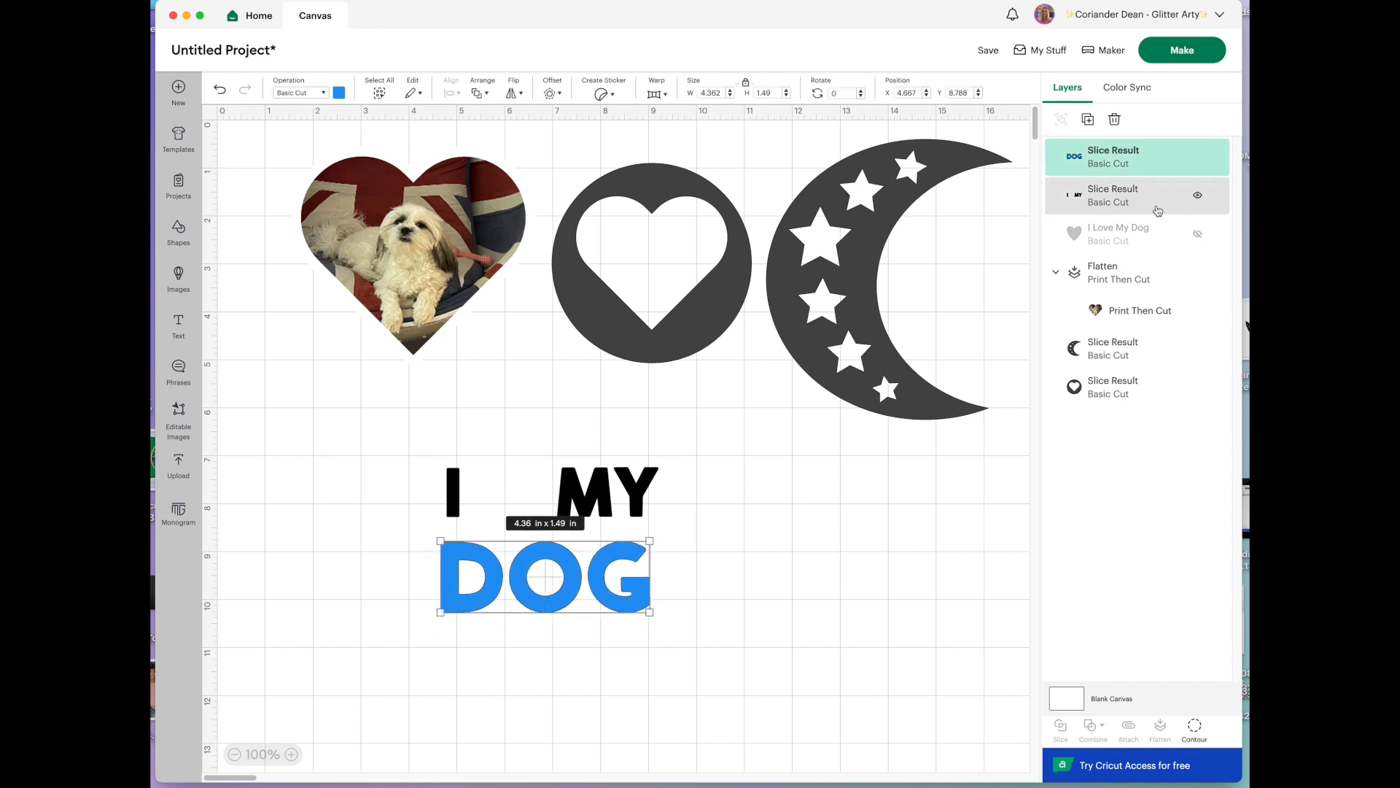
left_click(1200, 234)
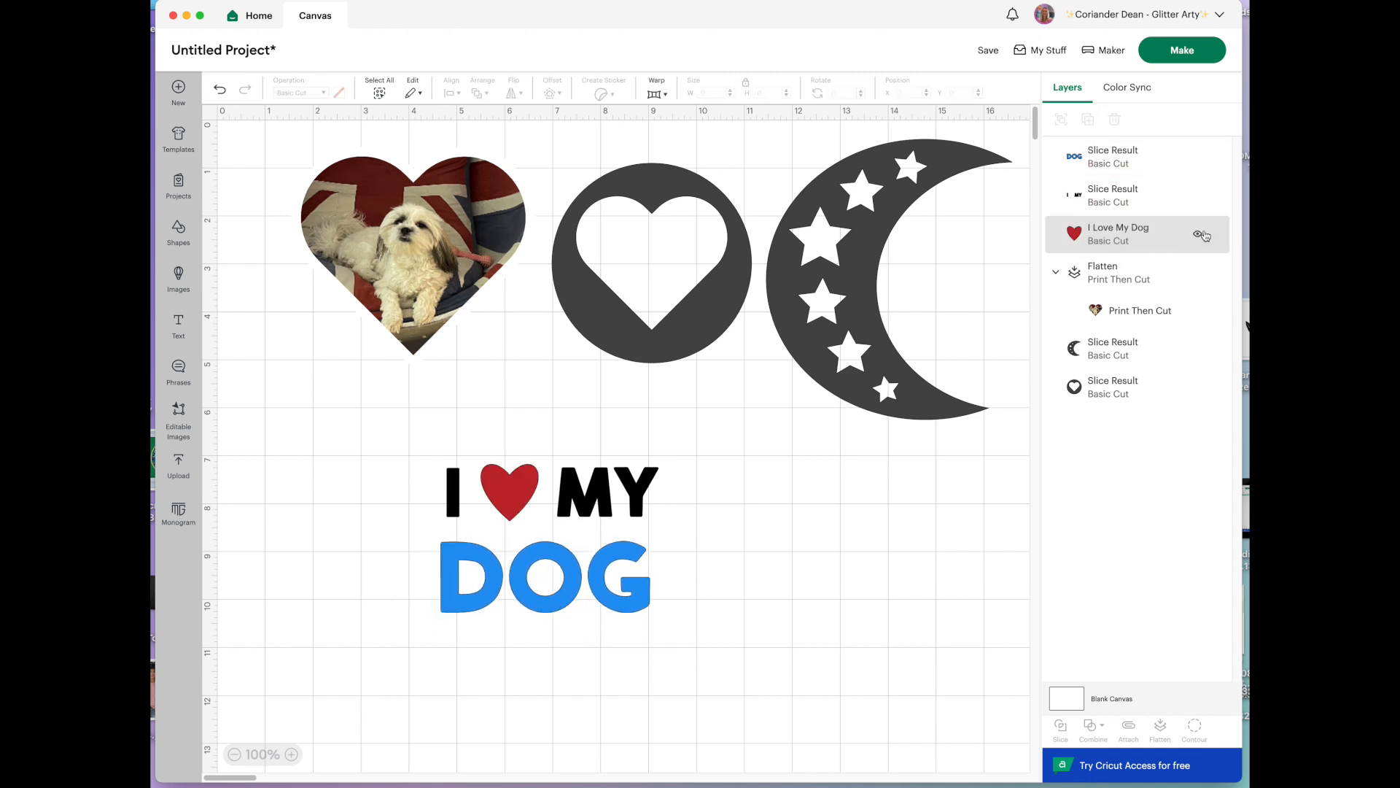
left_click(1199, 235)
left_click(1199, 235)
left_click_drag(541, 602, 539, 592)
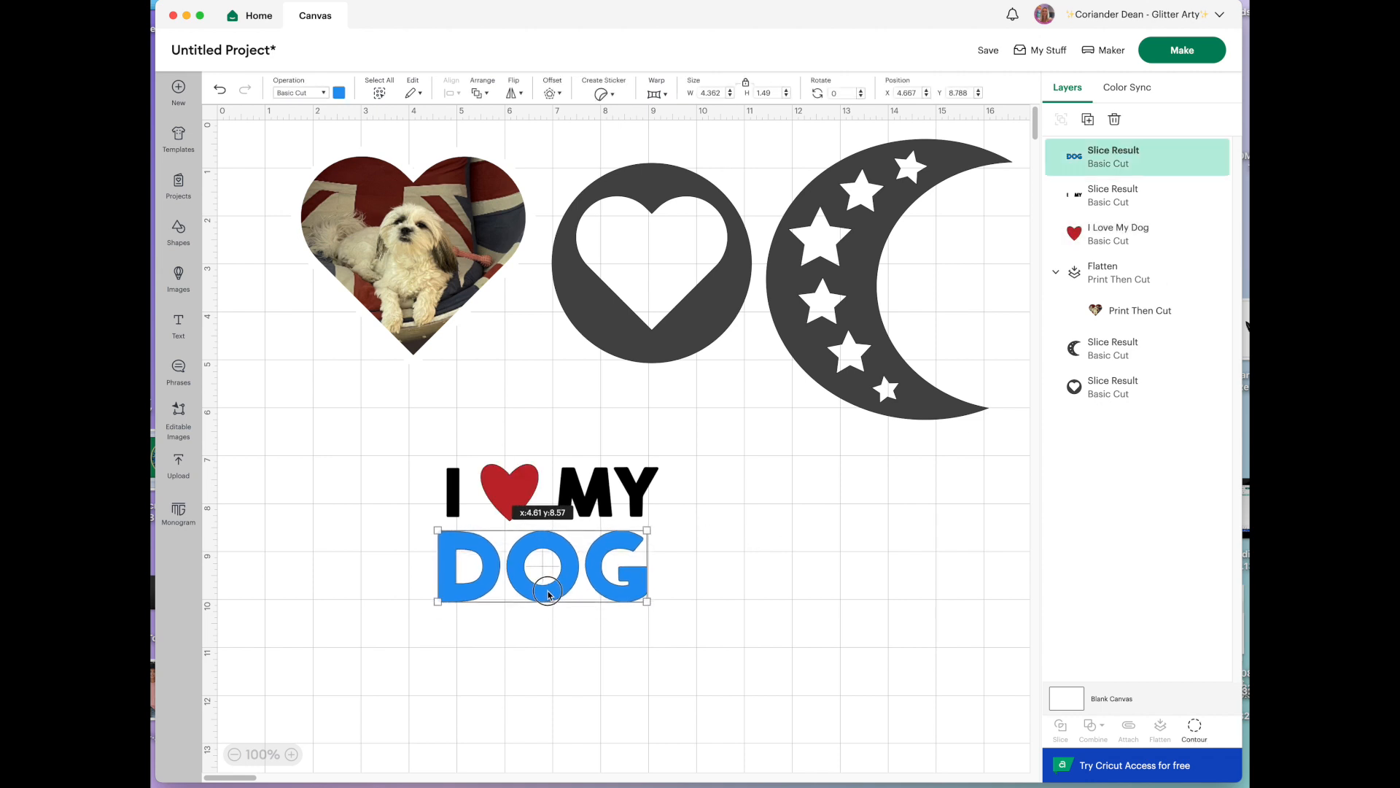
left_click(748, 620)
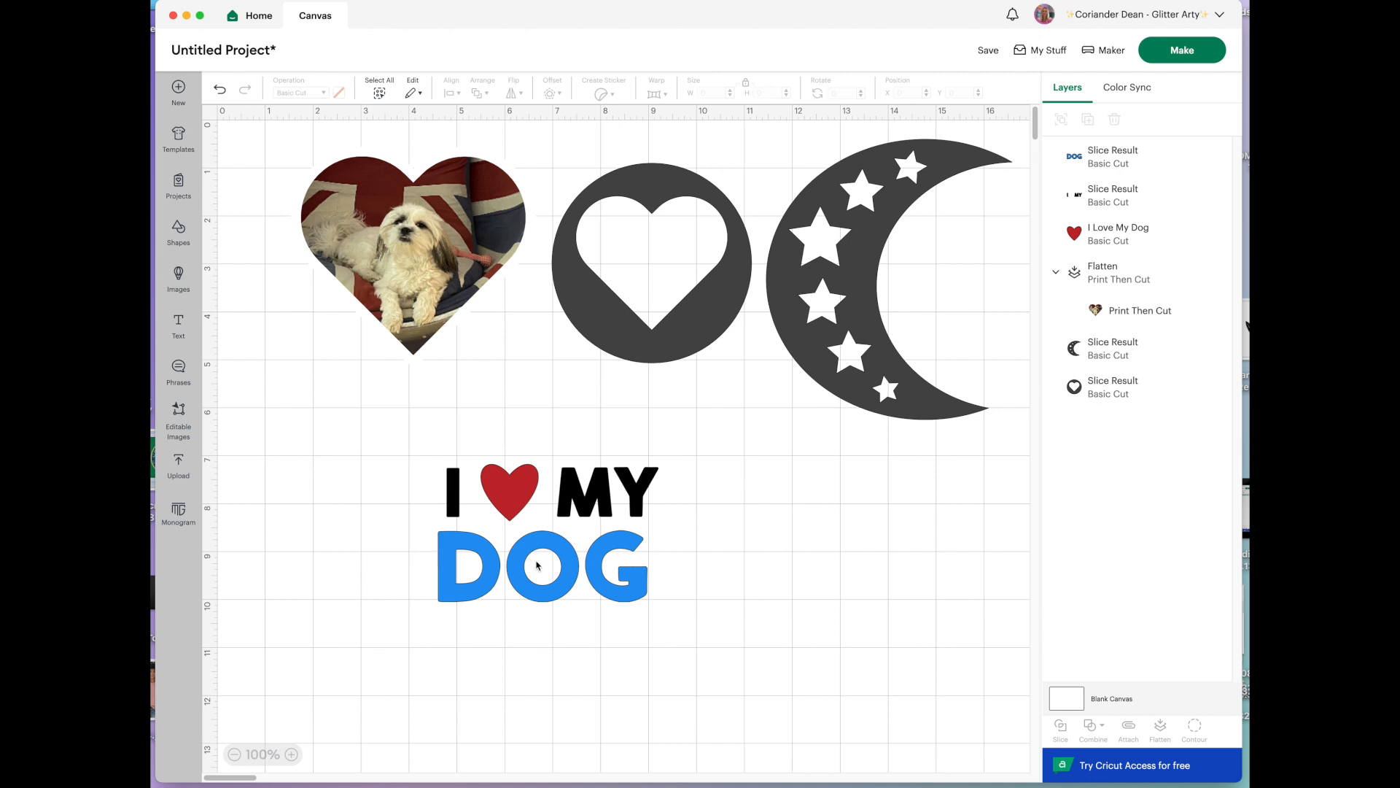
left_click(561, 588)
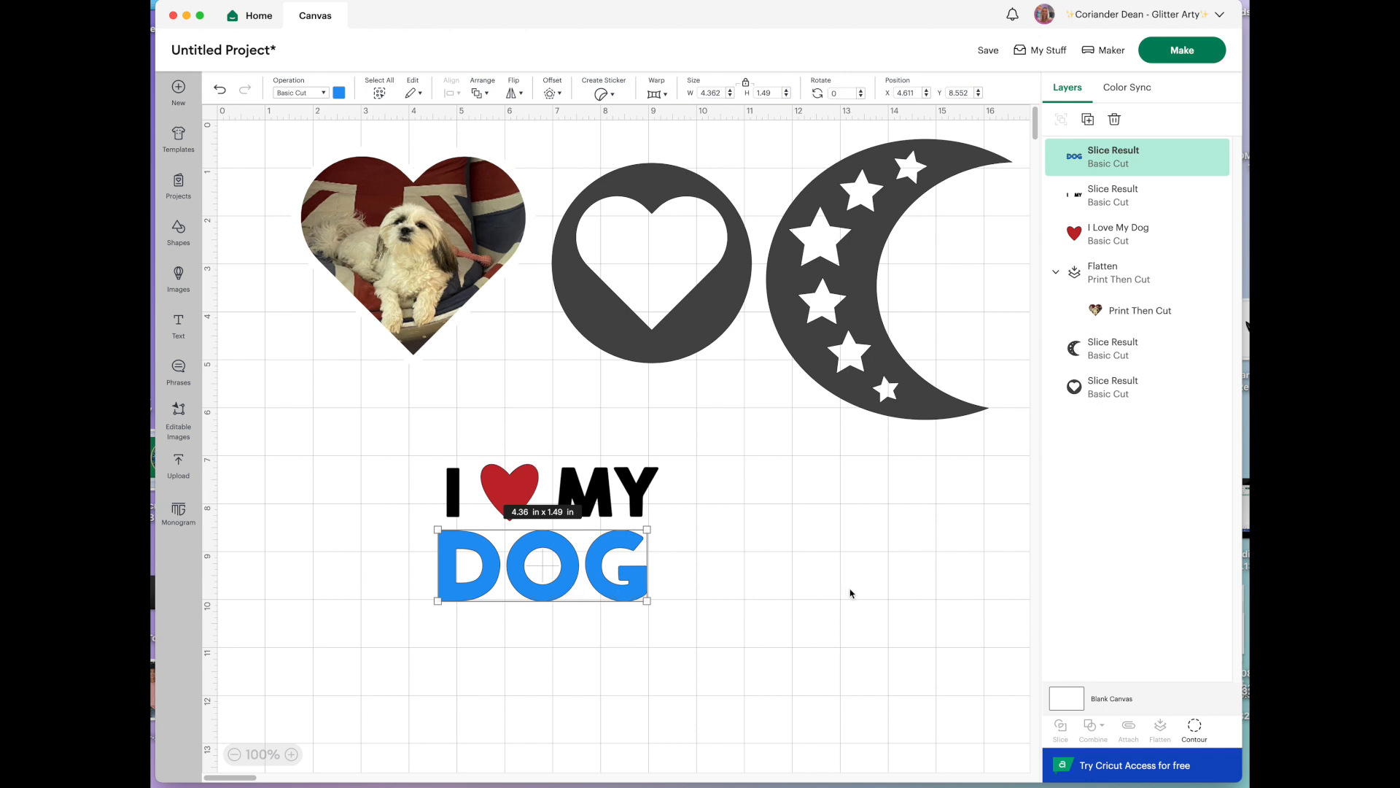
left_click(861, 608)
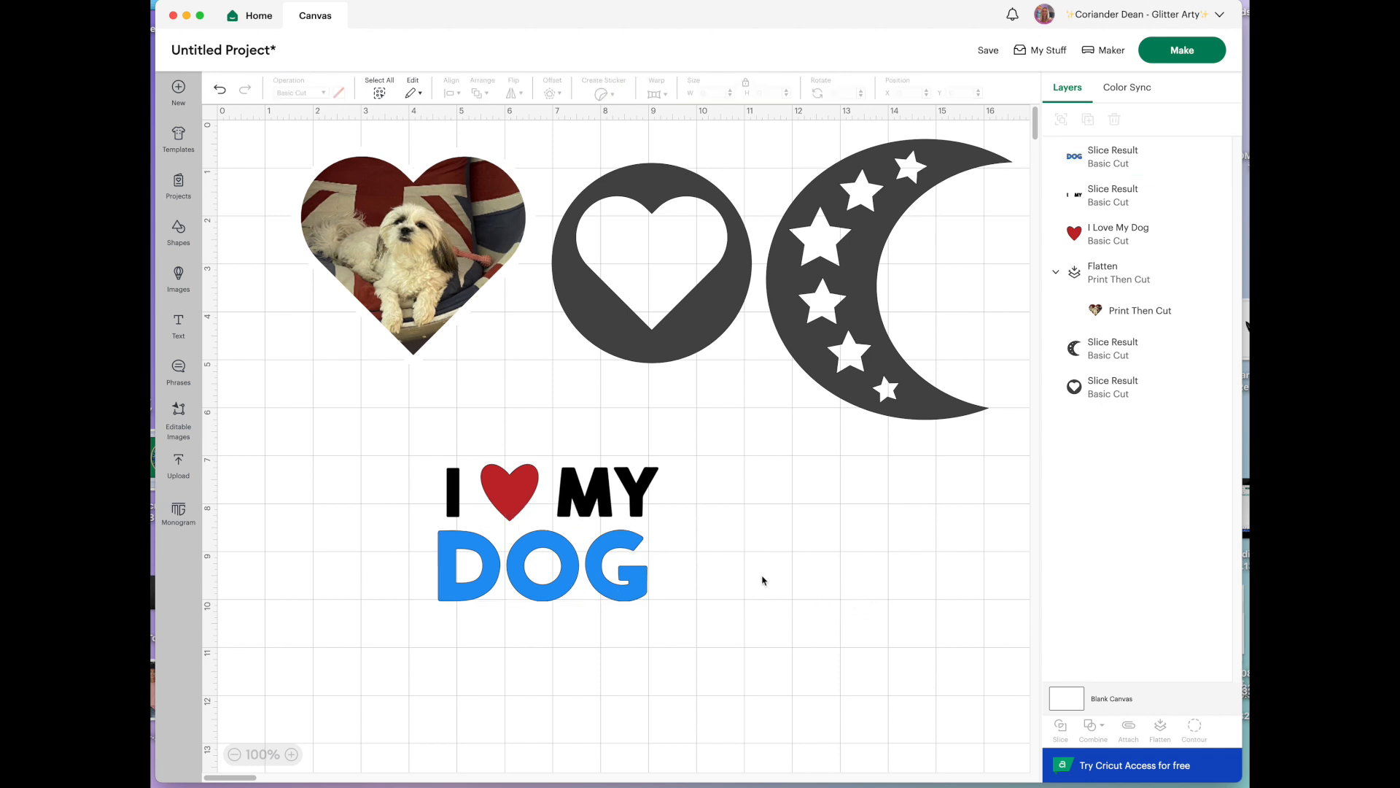
Duplicate the black I MY lettering and place the copy in the empty area beside the original
left_click(610, 512)
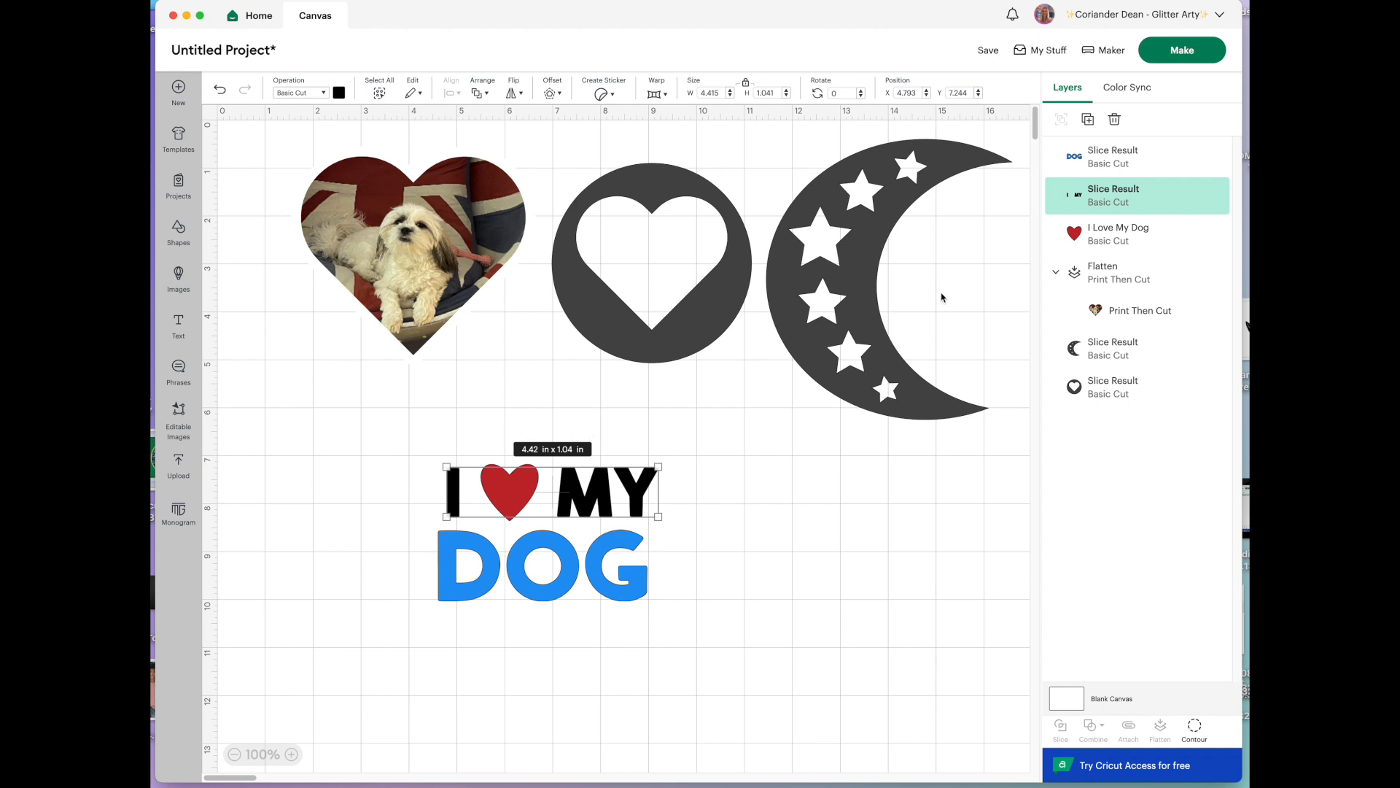
left_click(1088, 120)
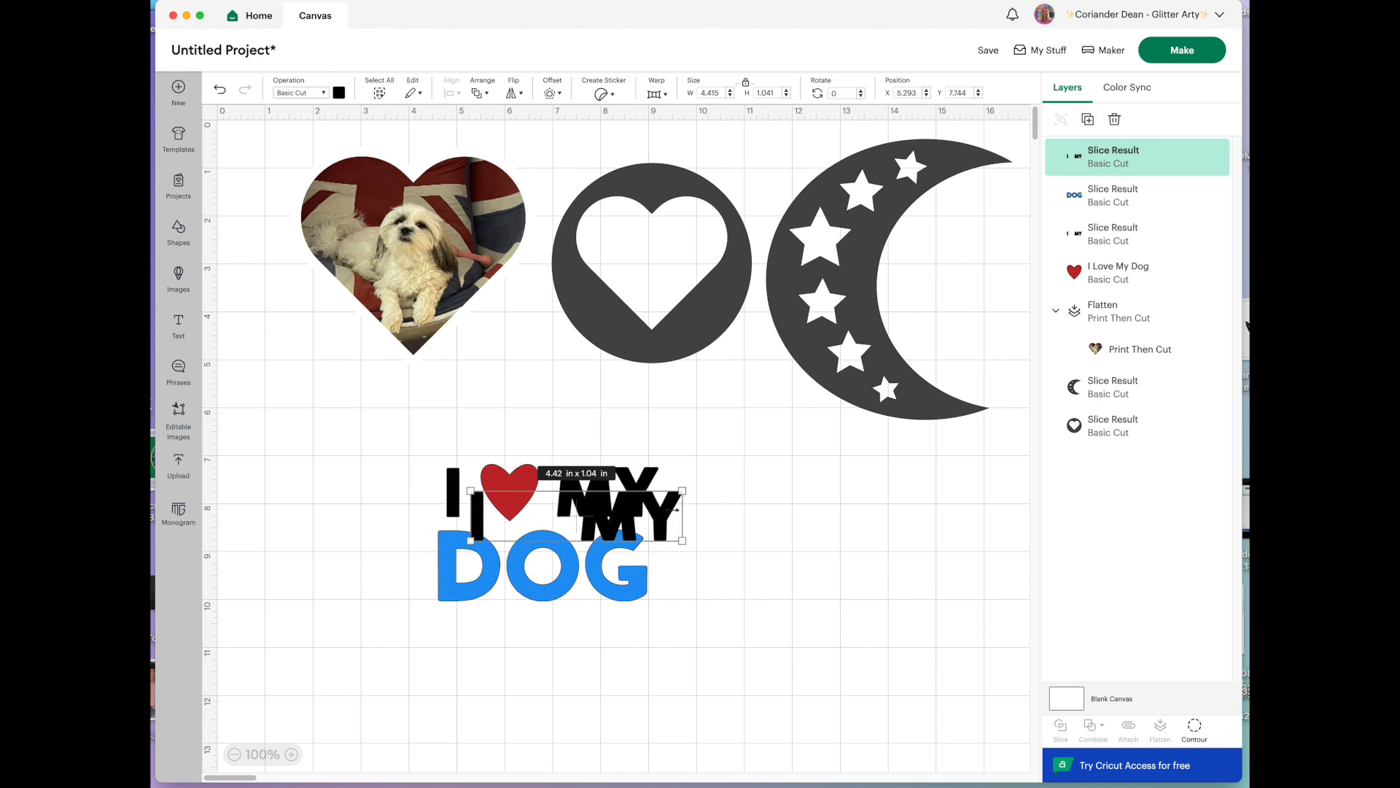
left_click_drag(665, 524, 915, 524)
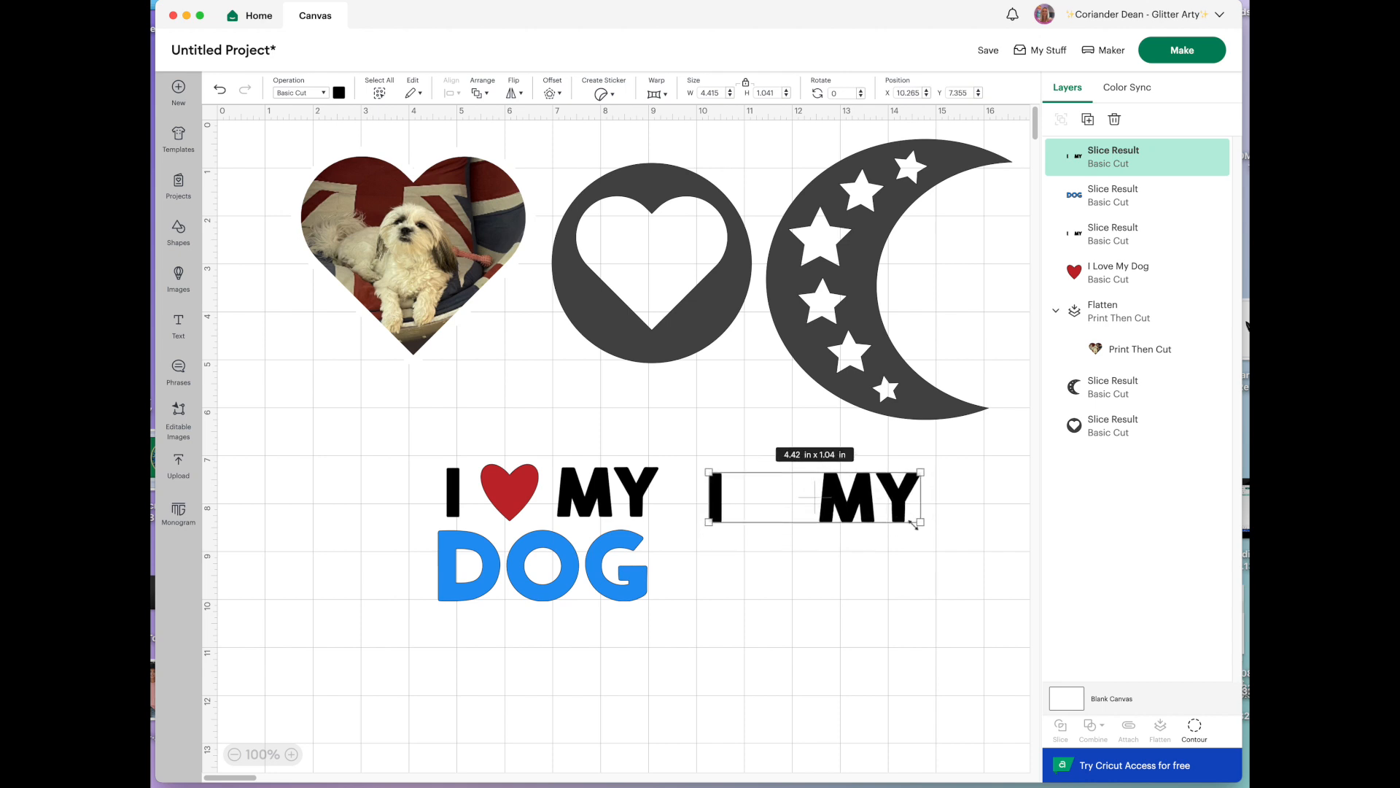
Hide the I contour in the duplicated lettering and recolour the word MY light pink
left_click(1196, 727)
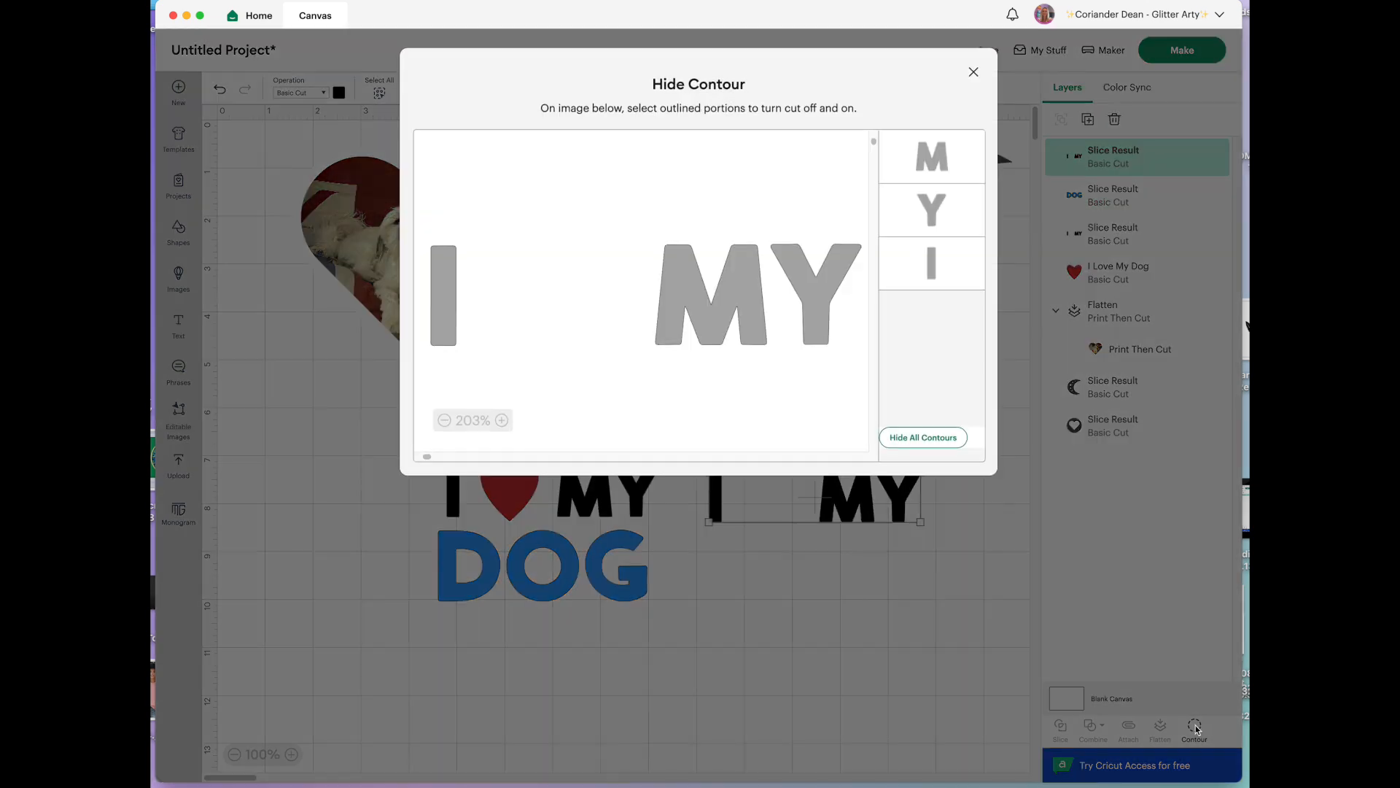
left_click(951, 267)
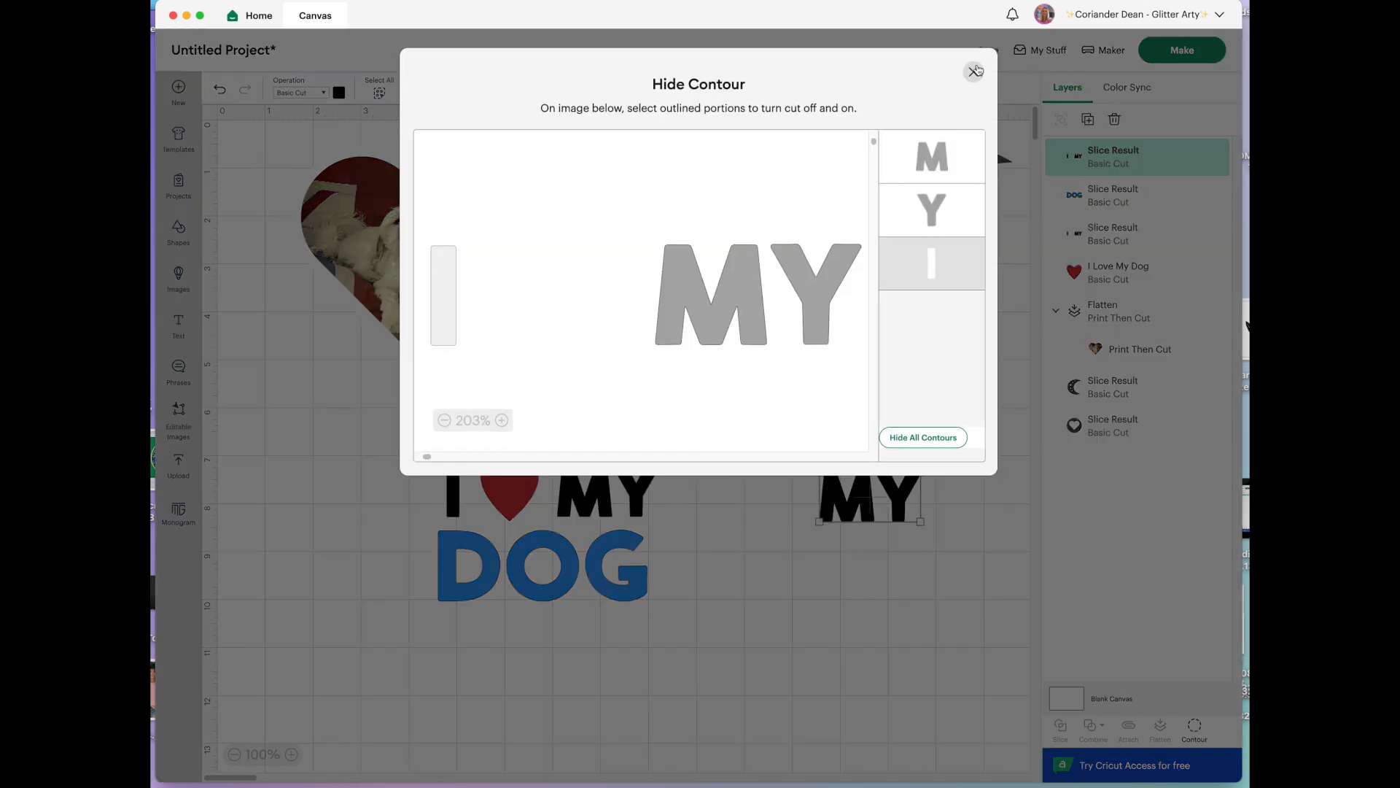
left_click(974, 72)
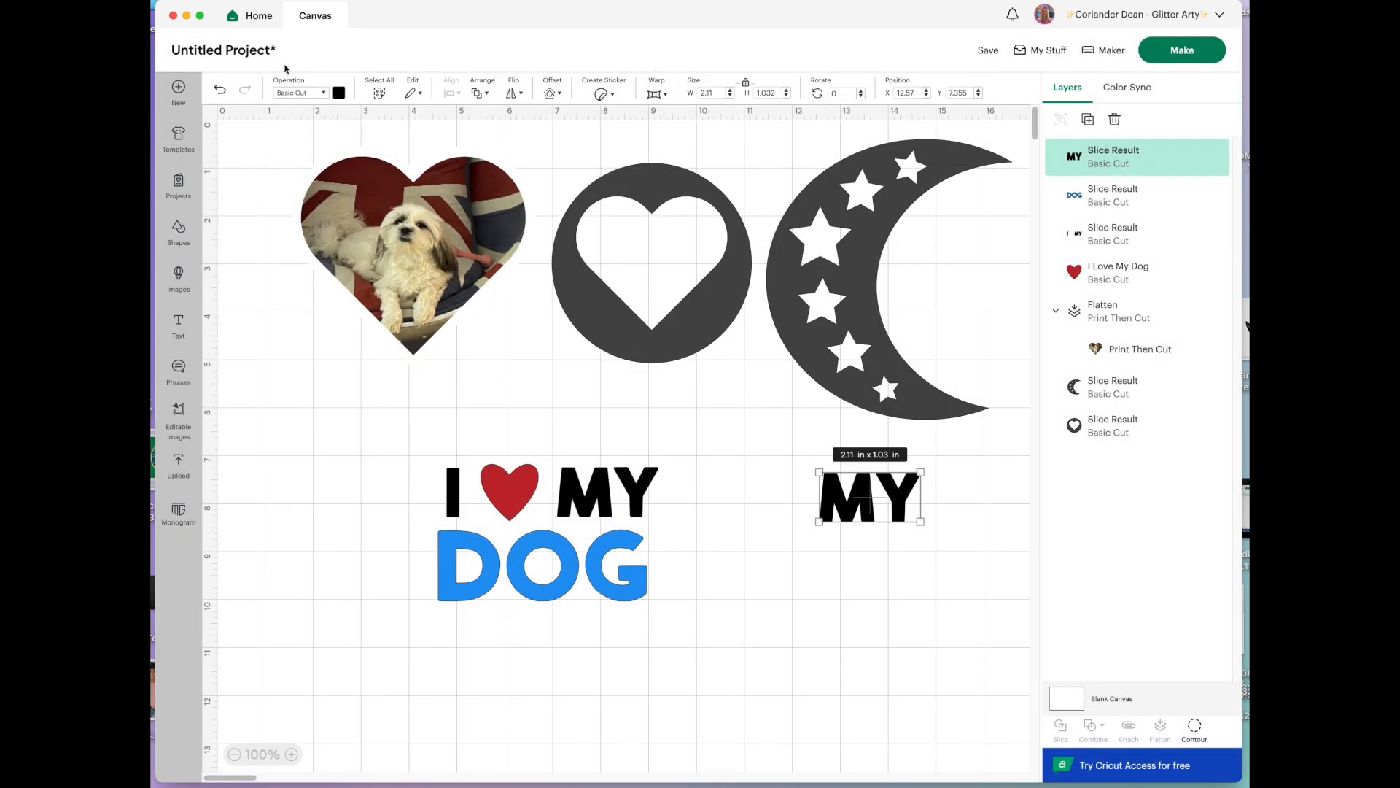
left_click(339, 92)
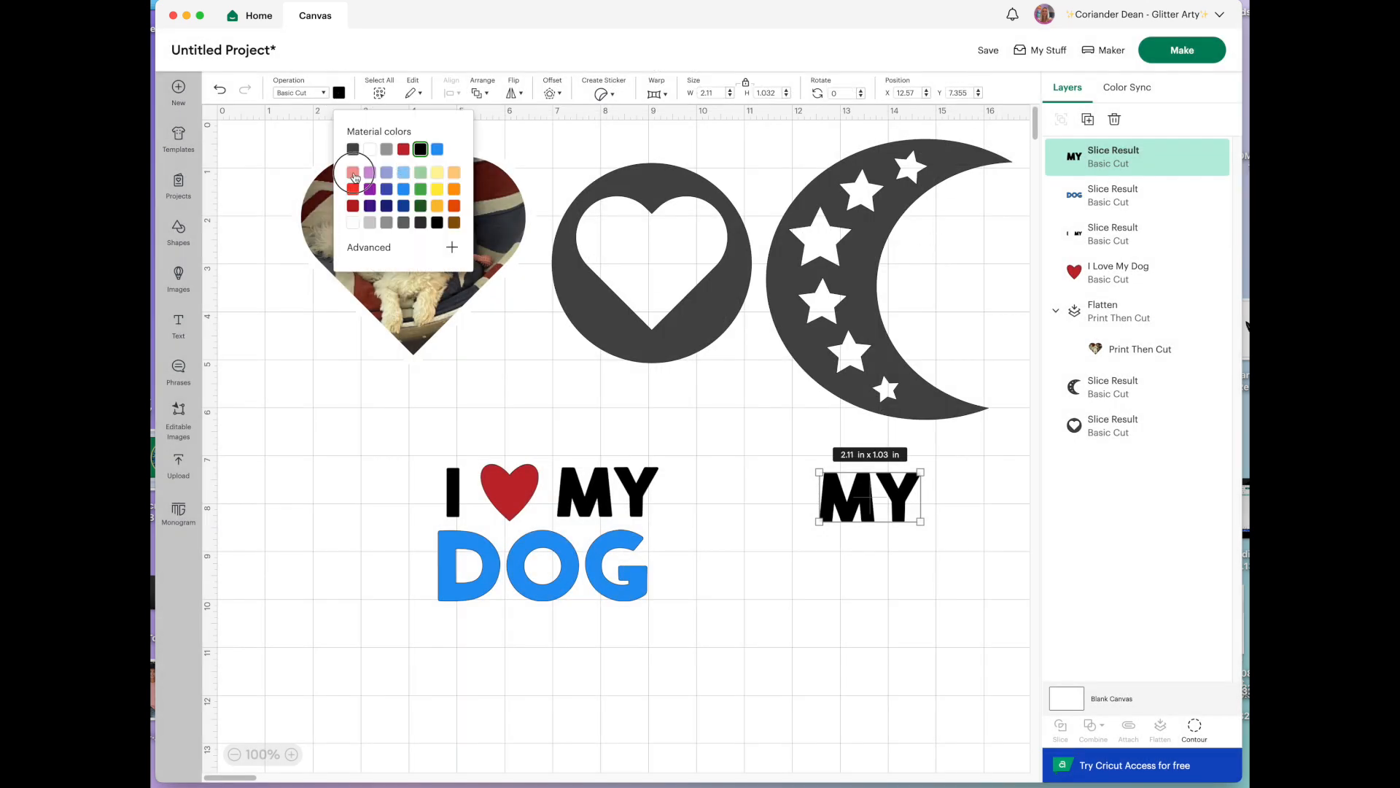
left_click(354, 174)
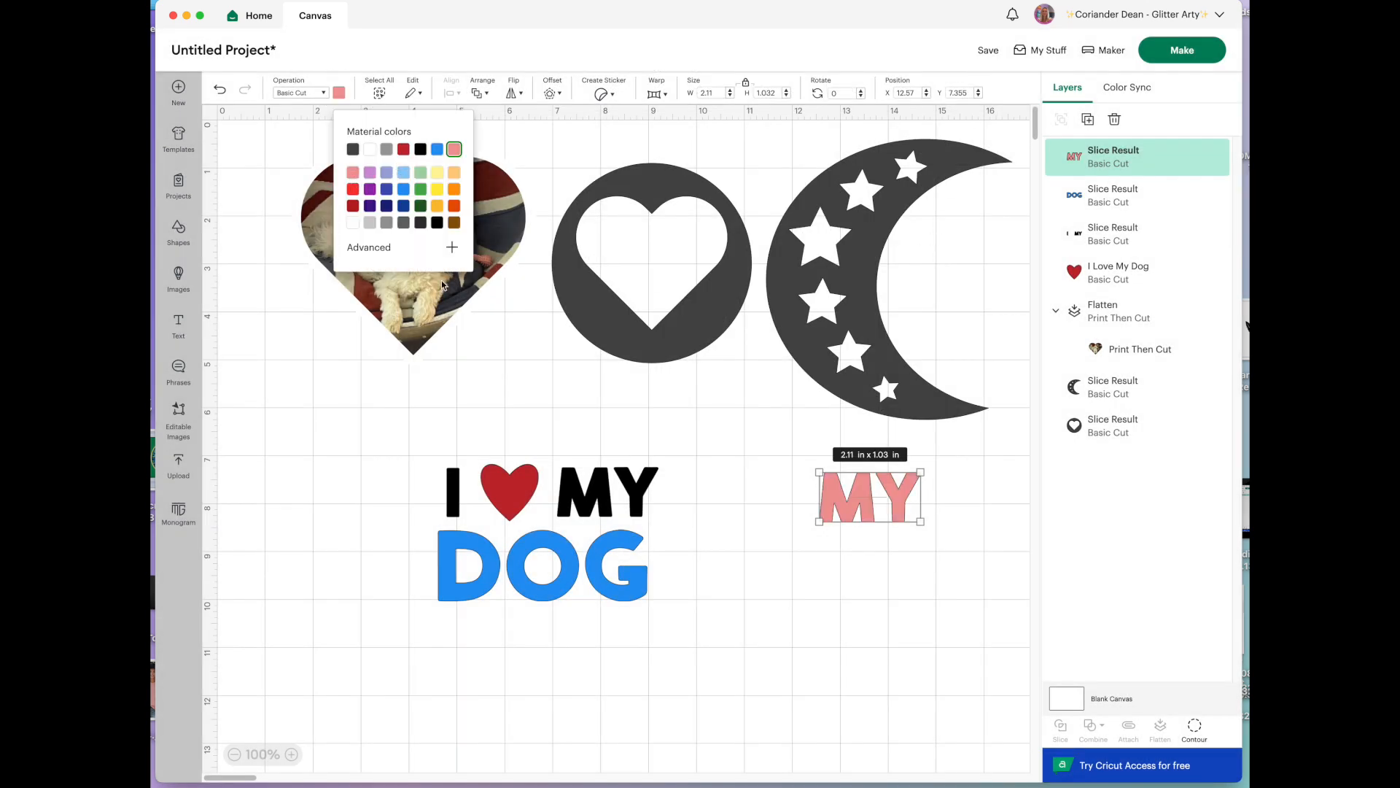
Hide the M and Y contours in the original I MY lettering and recolour the letter I green
left_click(596, 504)
left_click(1196, 728)
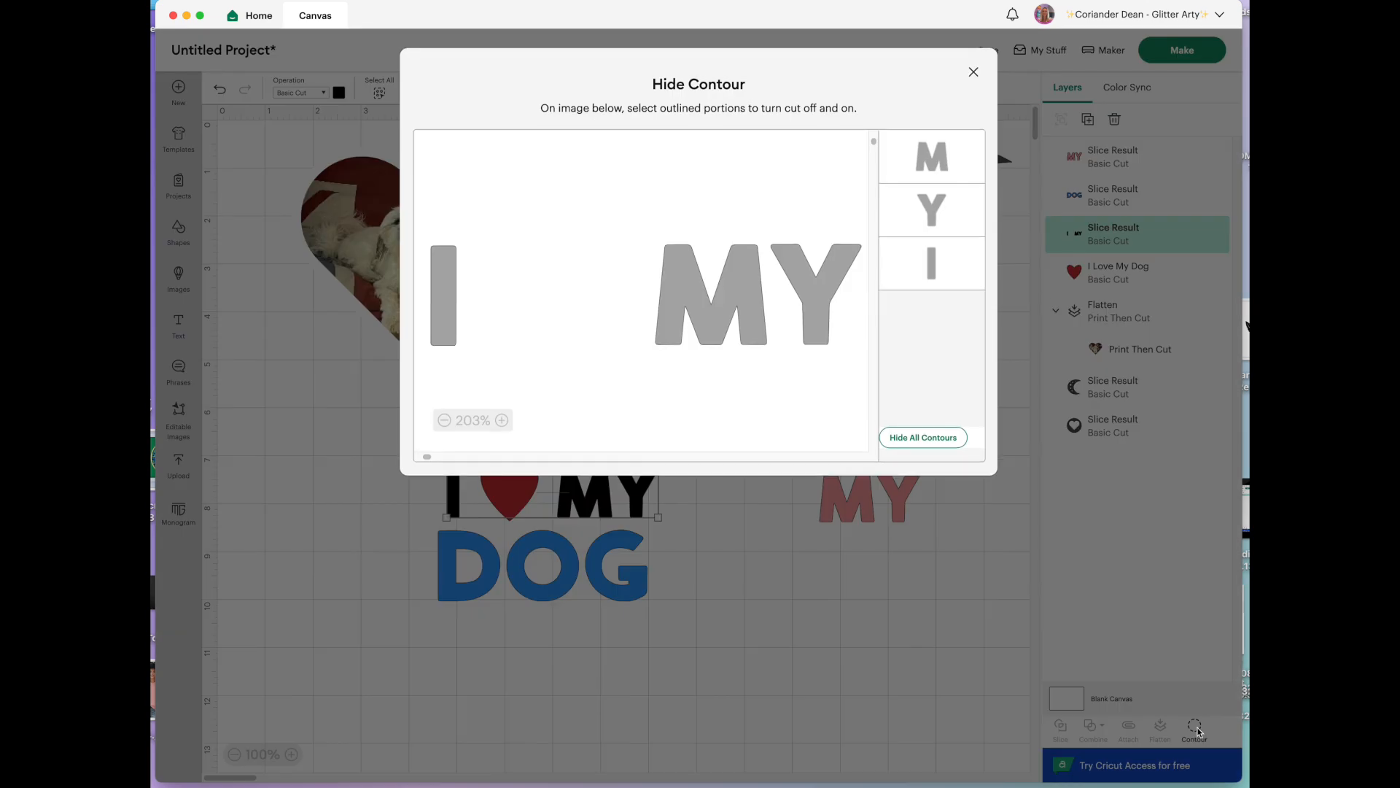
left_click(944, 158)
left_click(958, 220)
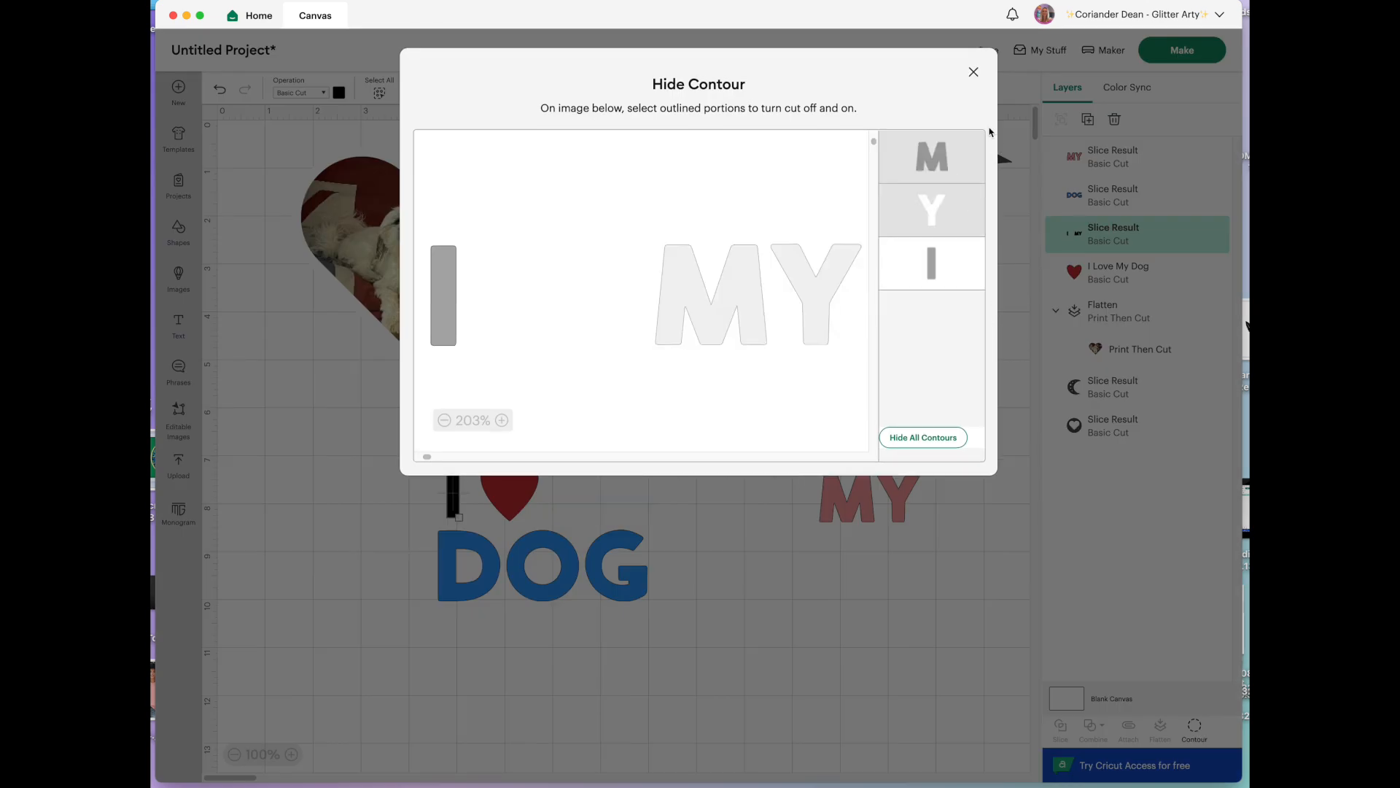
left_click(973, 72)
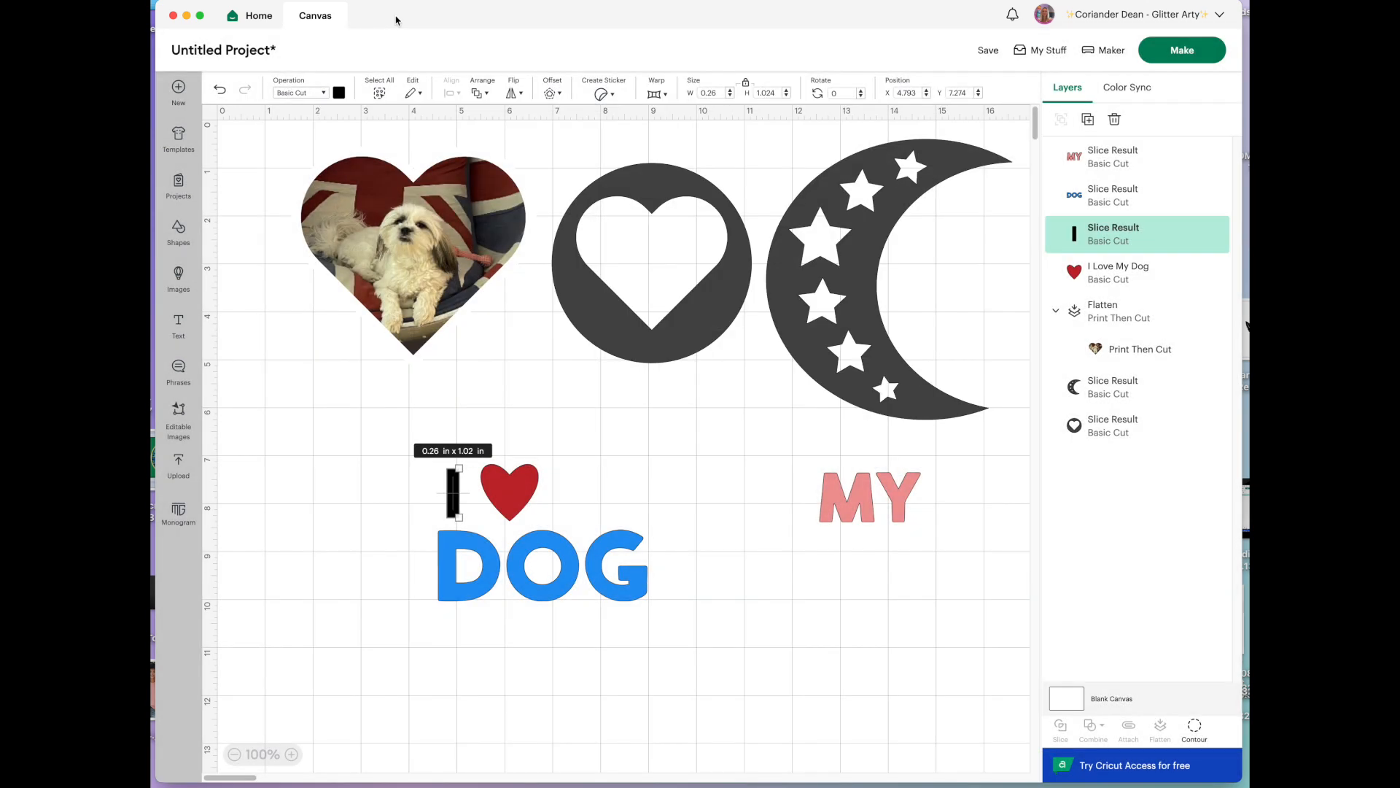
left_click(338, 93)
left_click(424, 194)
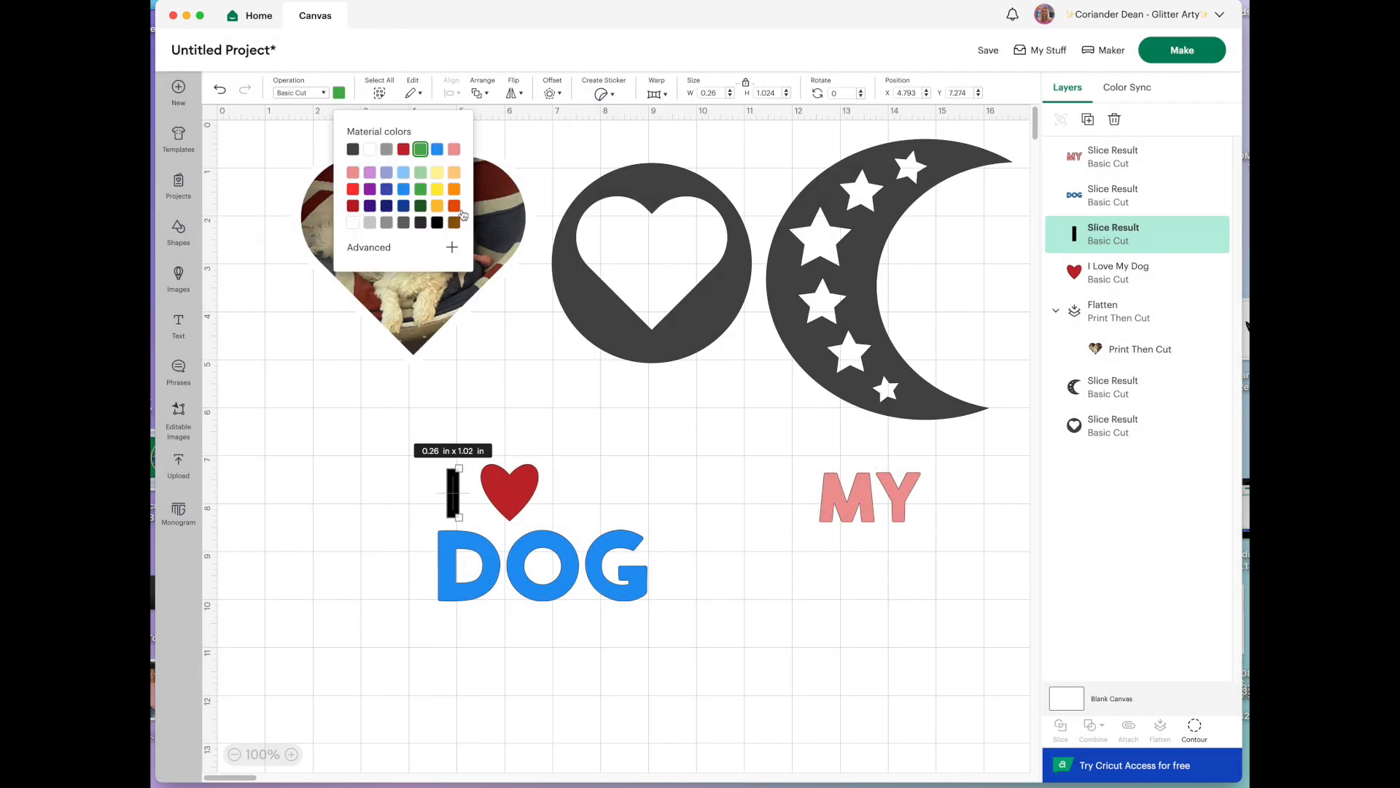
left_click(637, 451)
Move the pink MY next to the red heart and group all four pieces of the I love my DOG design
left_click_drag(867, 514, 595, 510)
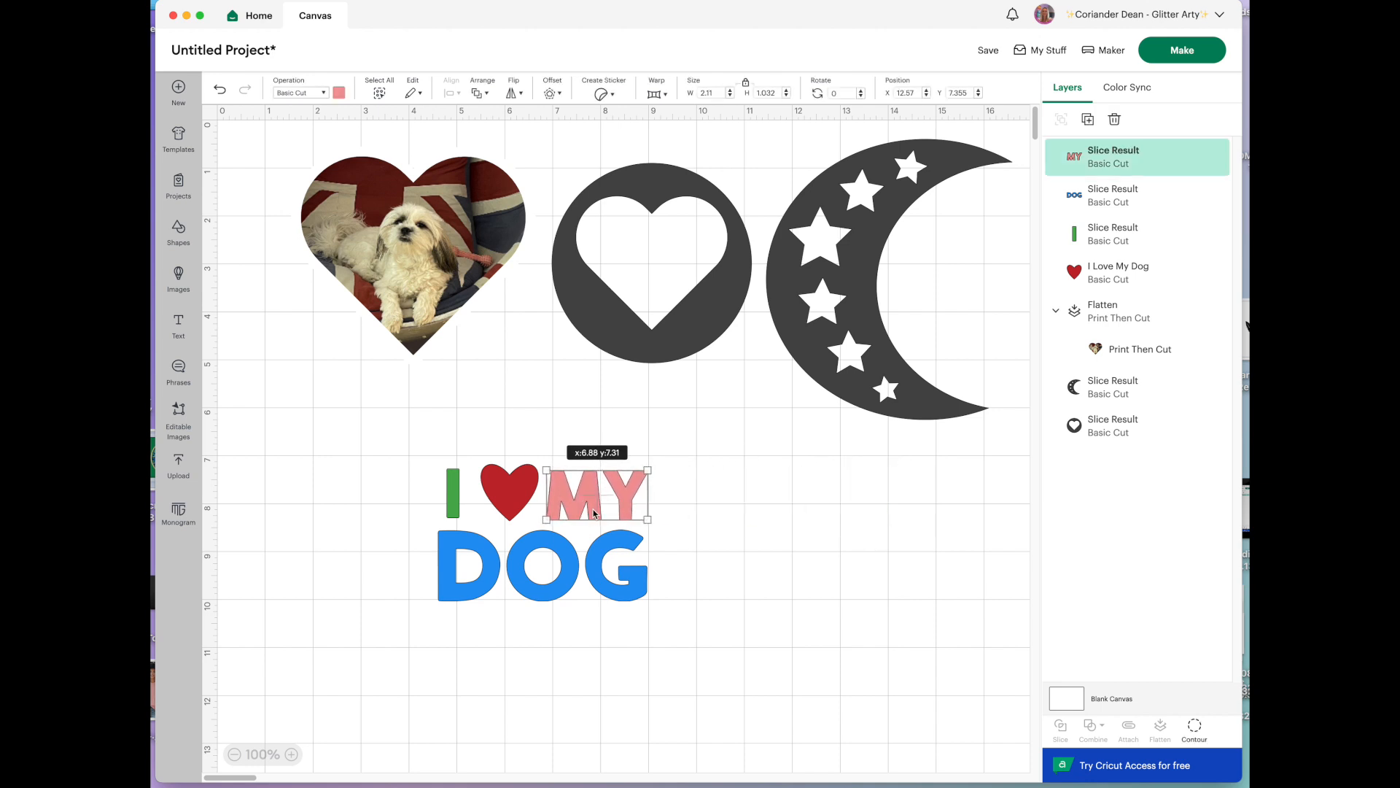
left_click(615, 647)
left_click_drag(411, 453, 762, 648)
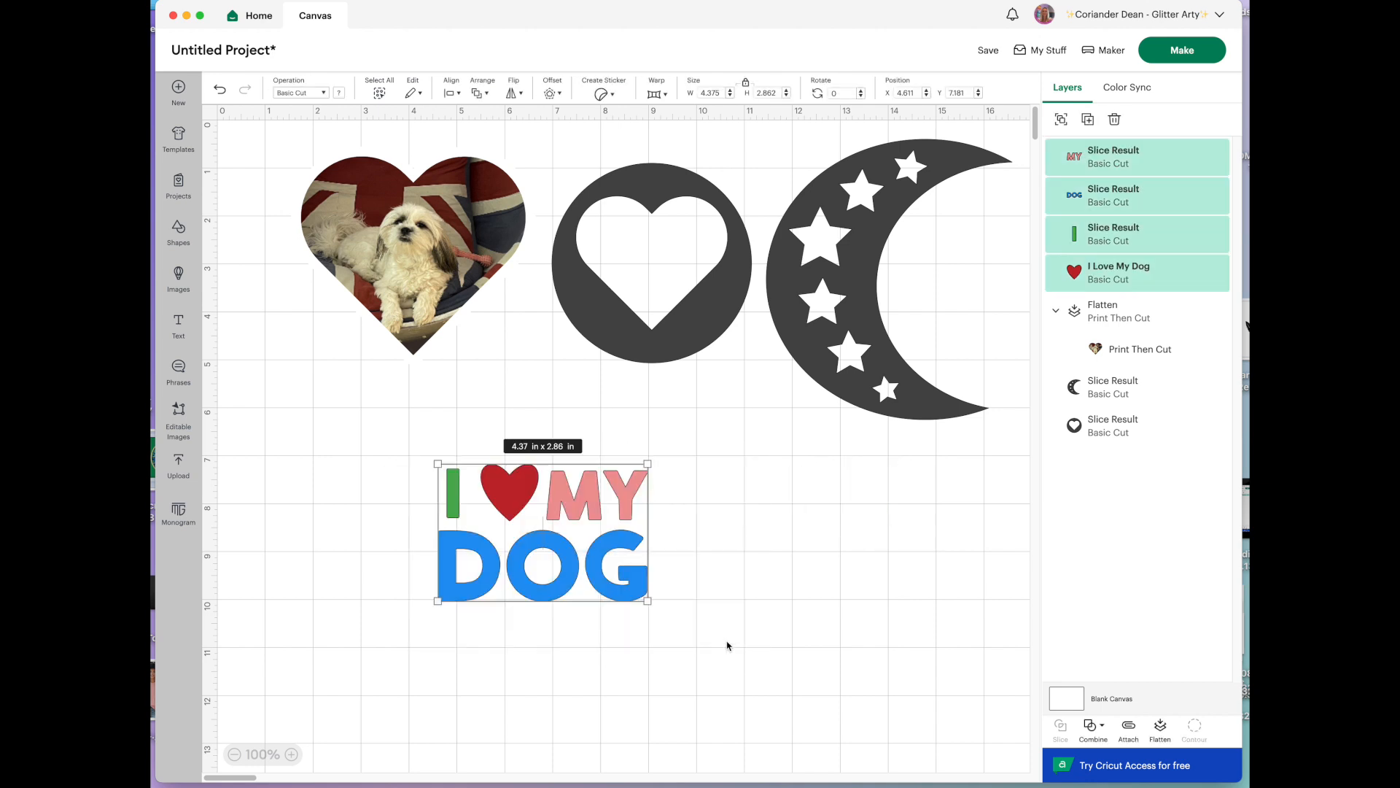
left_click(1061, 119)
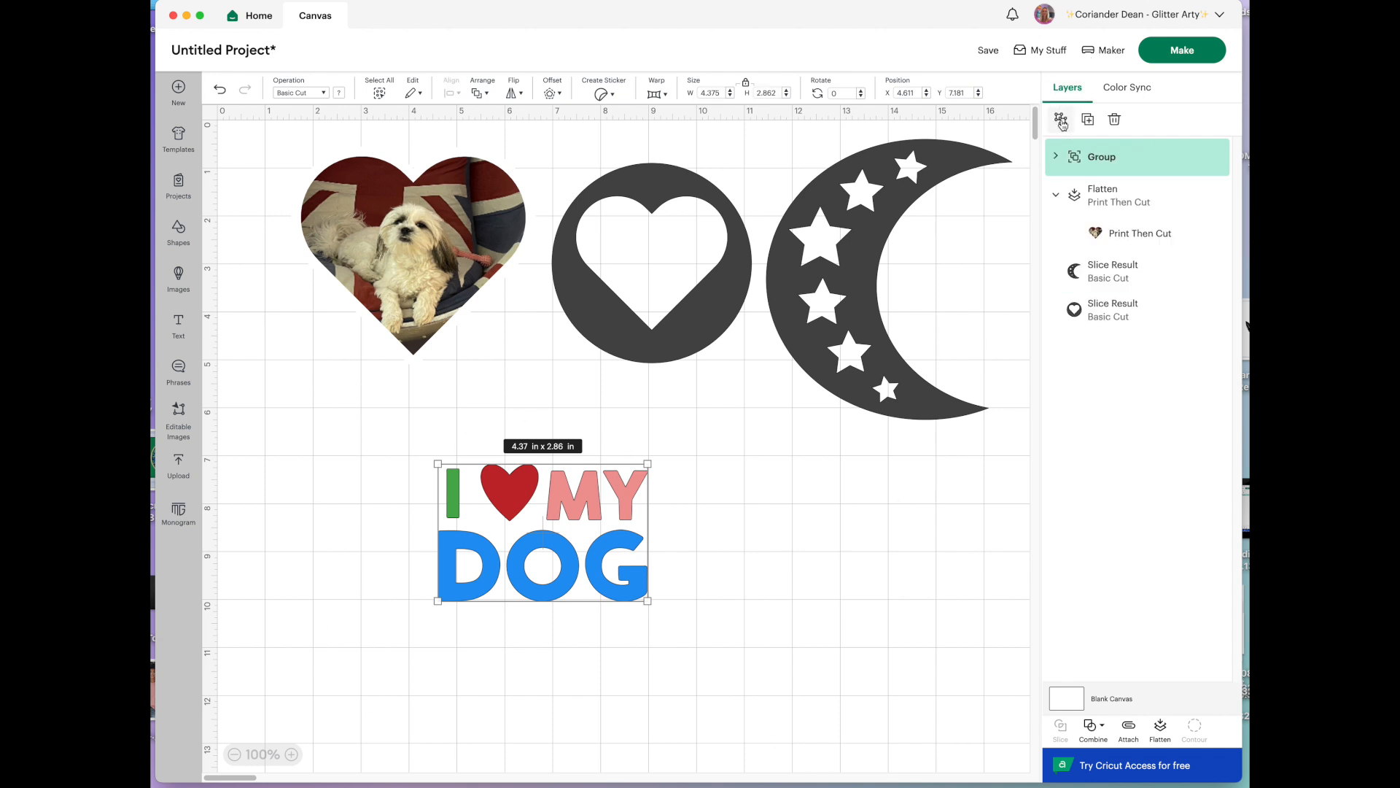
Move the grouped I love my DOG design up, closer beneath the heart photo and the circle
left_click(739, 576)
left_click_drag(533, 513, 516, 472)
left_click(766, 501)
left_click_drag(563, 543, 607, 516)
left_click(846, 728)
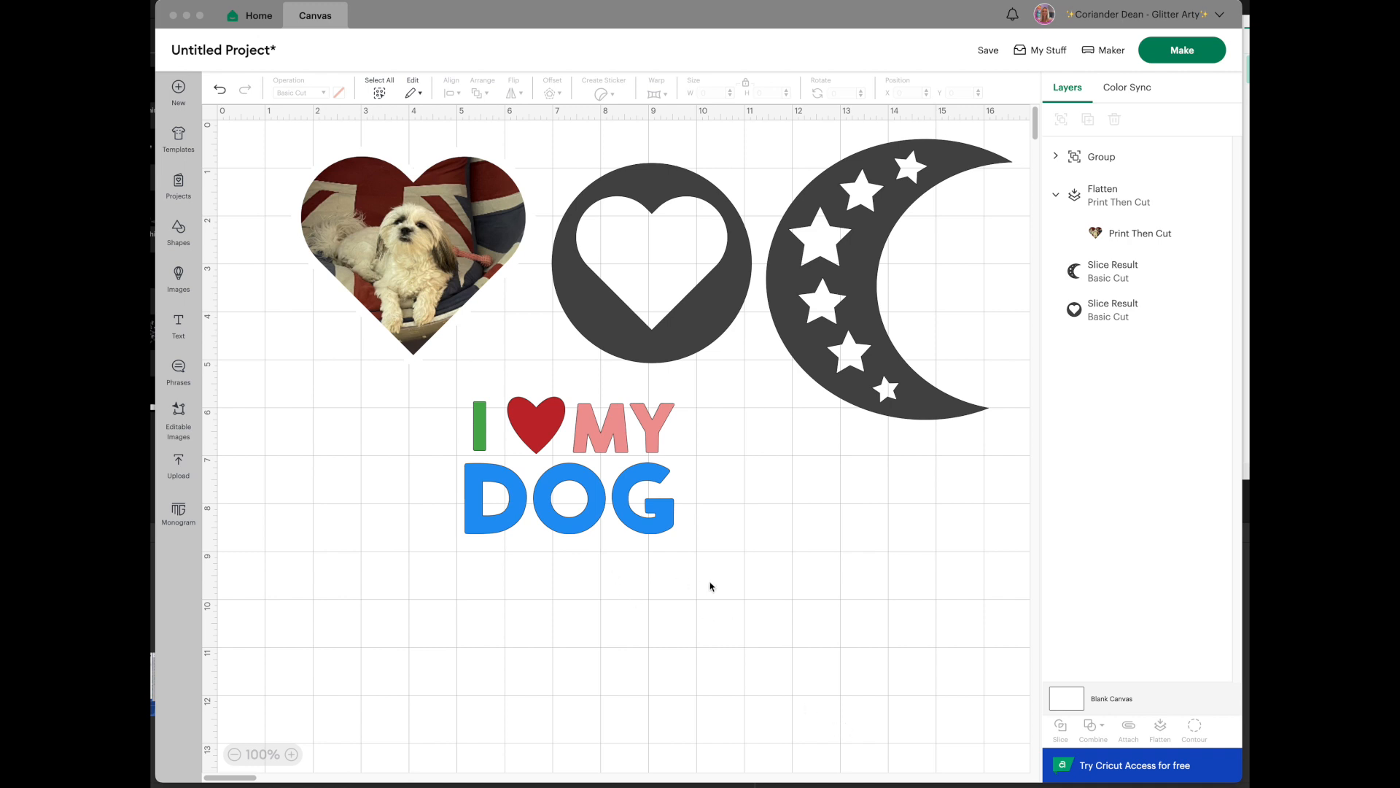
Add the text "Angel", enlarge it to about 6.6 by 2.82 in, and place it below the DOG design
left_click(182, 329)
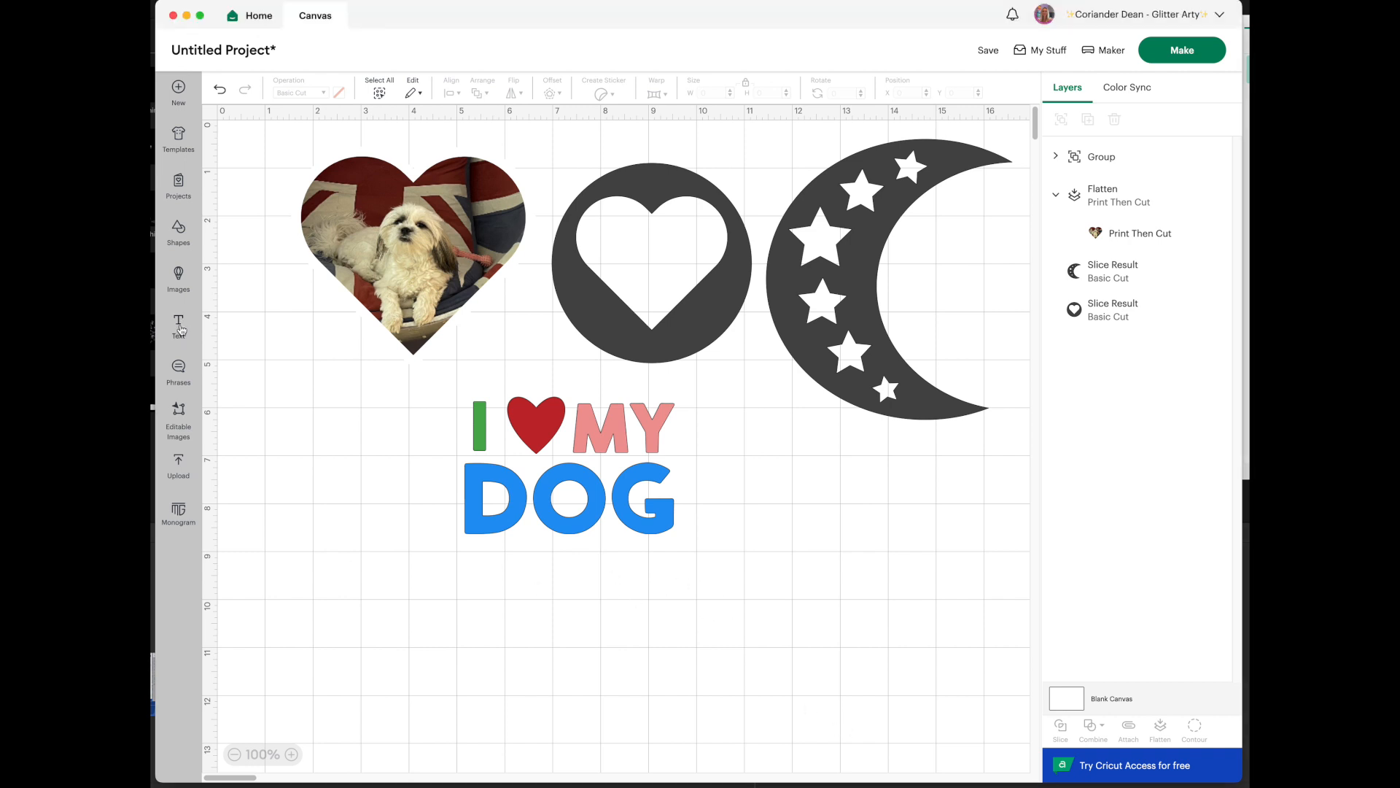
left_click(182, 327)
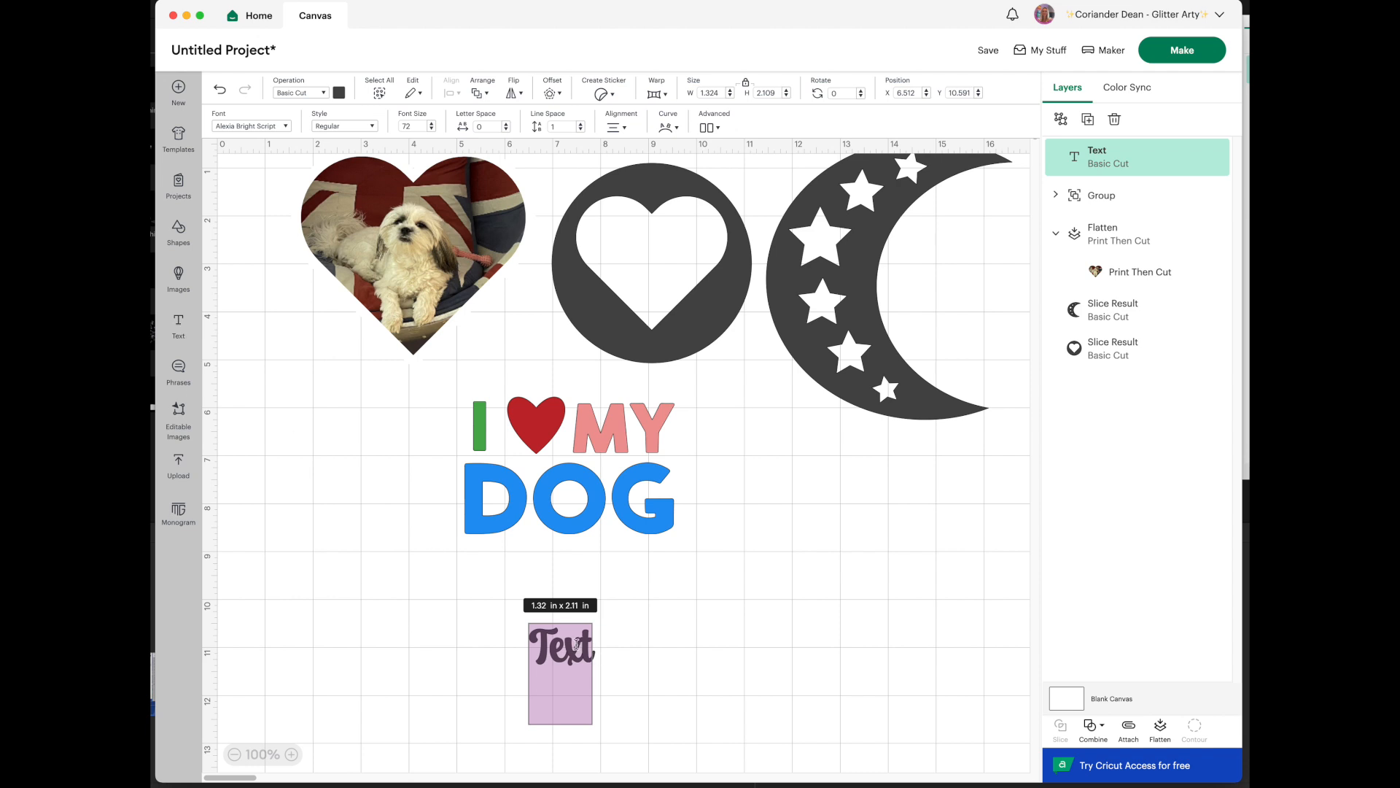
type("Angel")
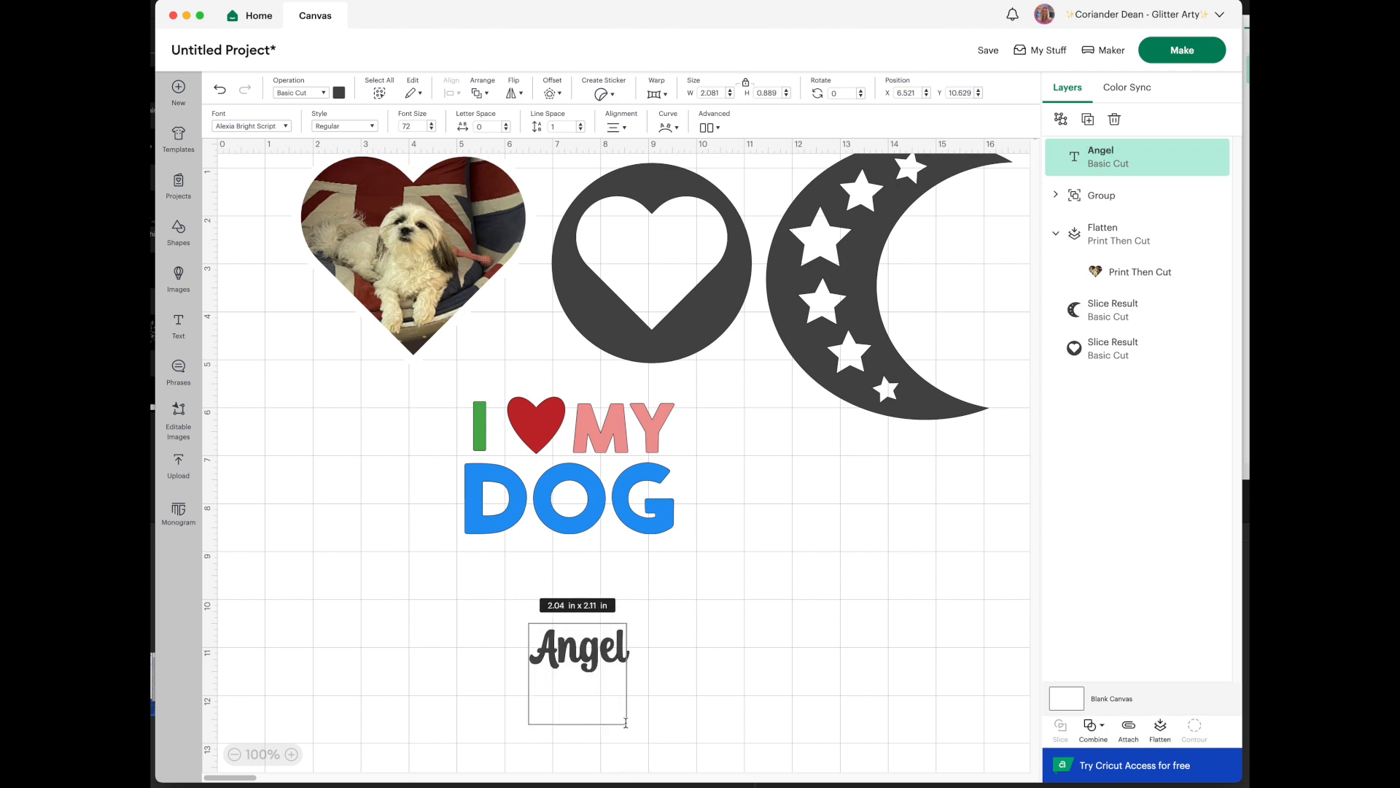
left_click(727, 702)
left_click_drag(605, 659, 925, 694)
left_click_drag(885, 641, 795, 666)
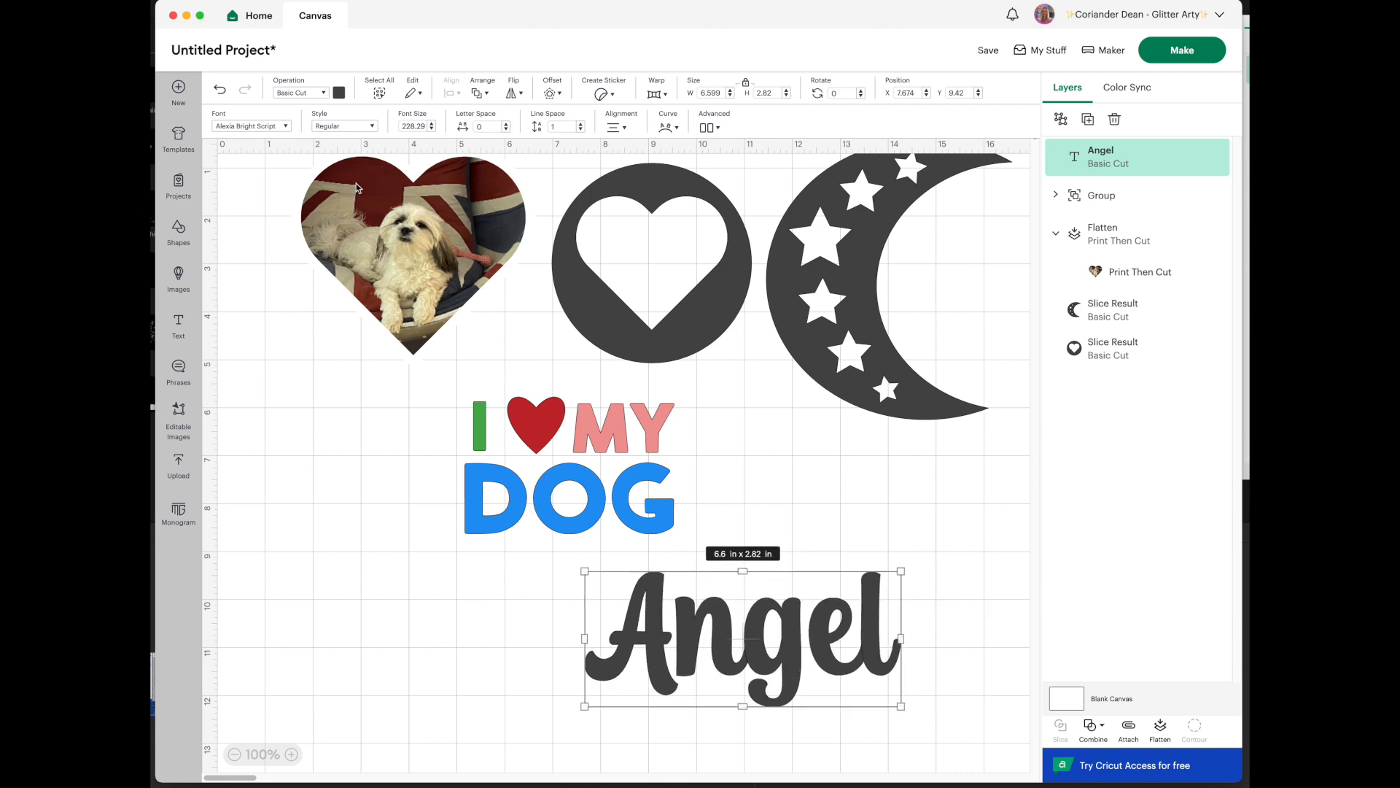
Try several script system fonts on the Angel text and set it to Alisteria
left_click(277, 127)
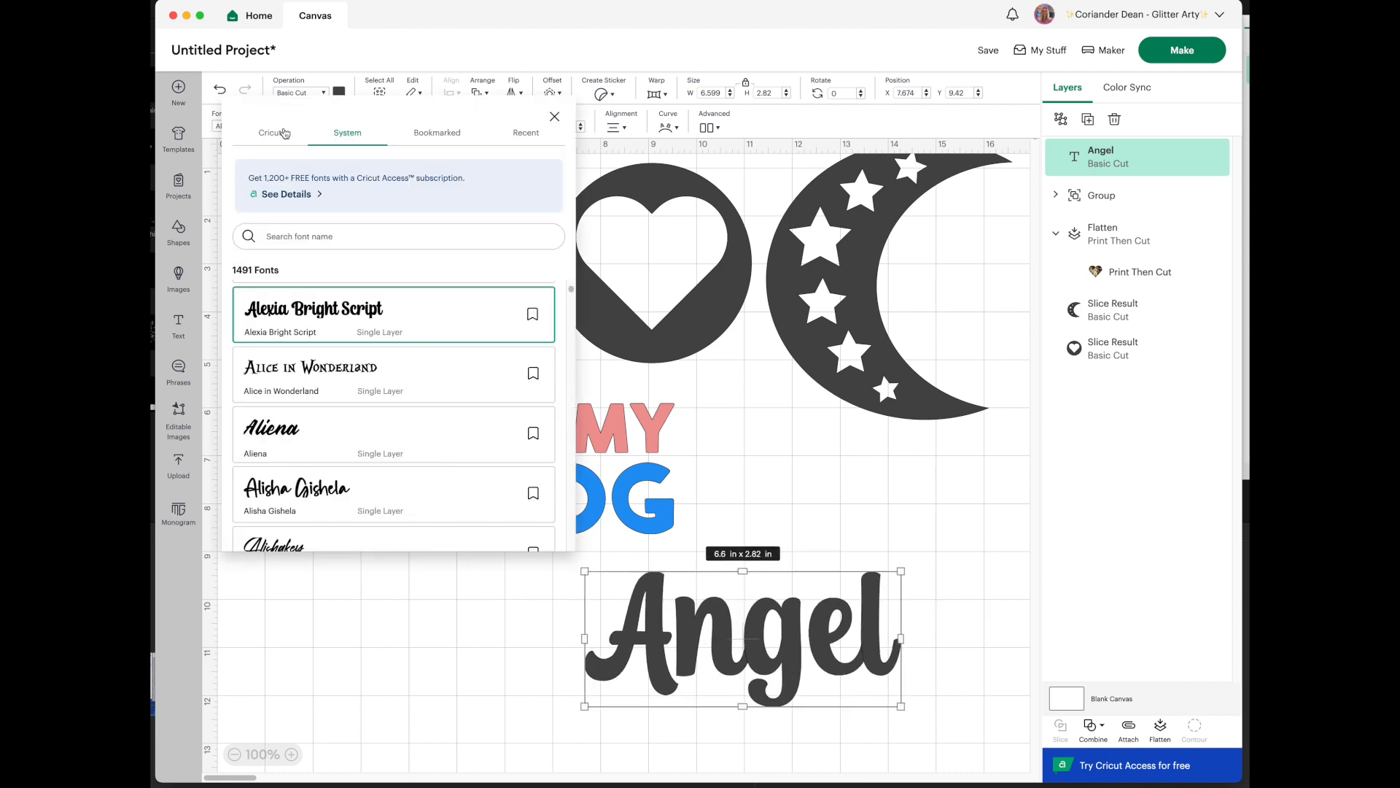
scroll(377, 414, "down", 5)
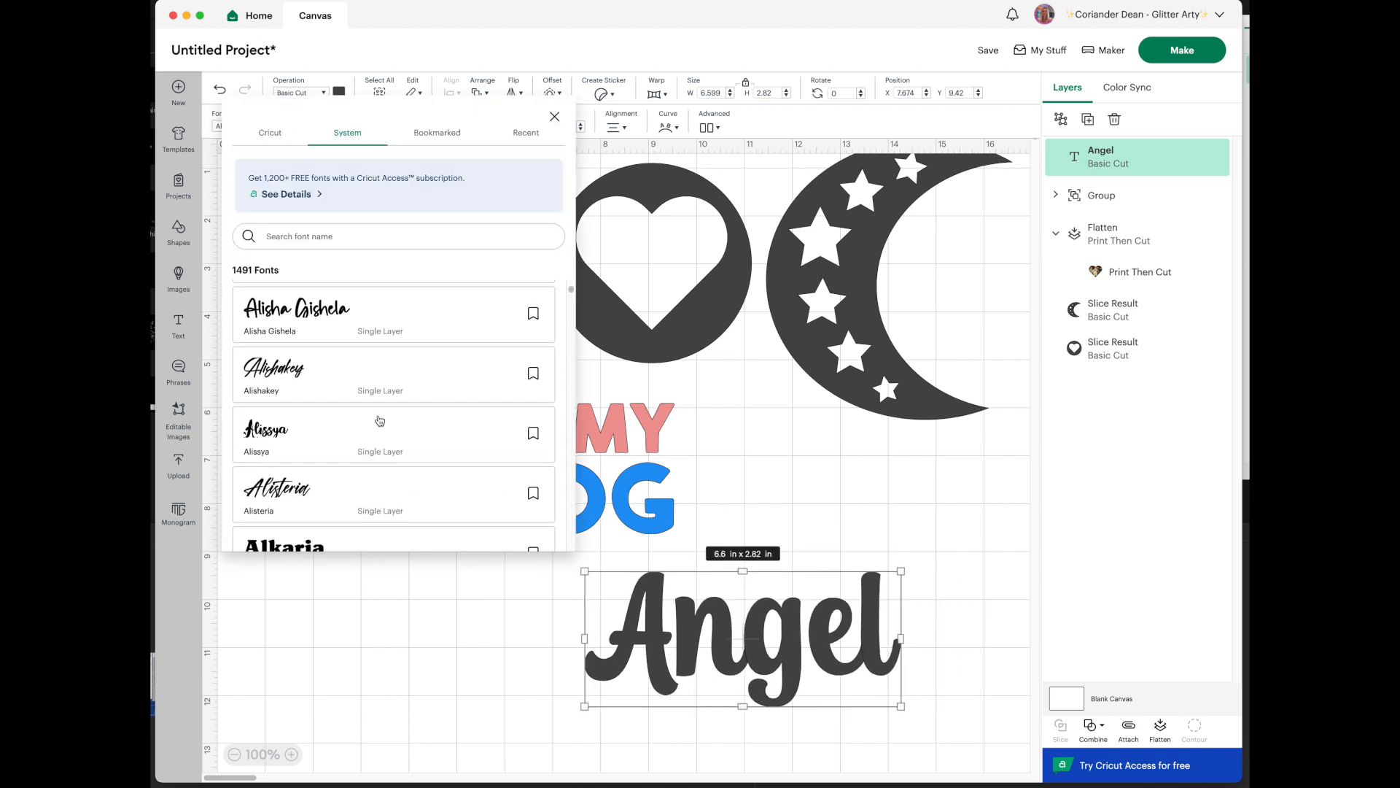
scroll(379, 423, "up", 1)
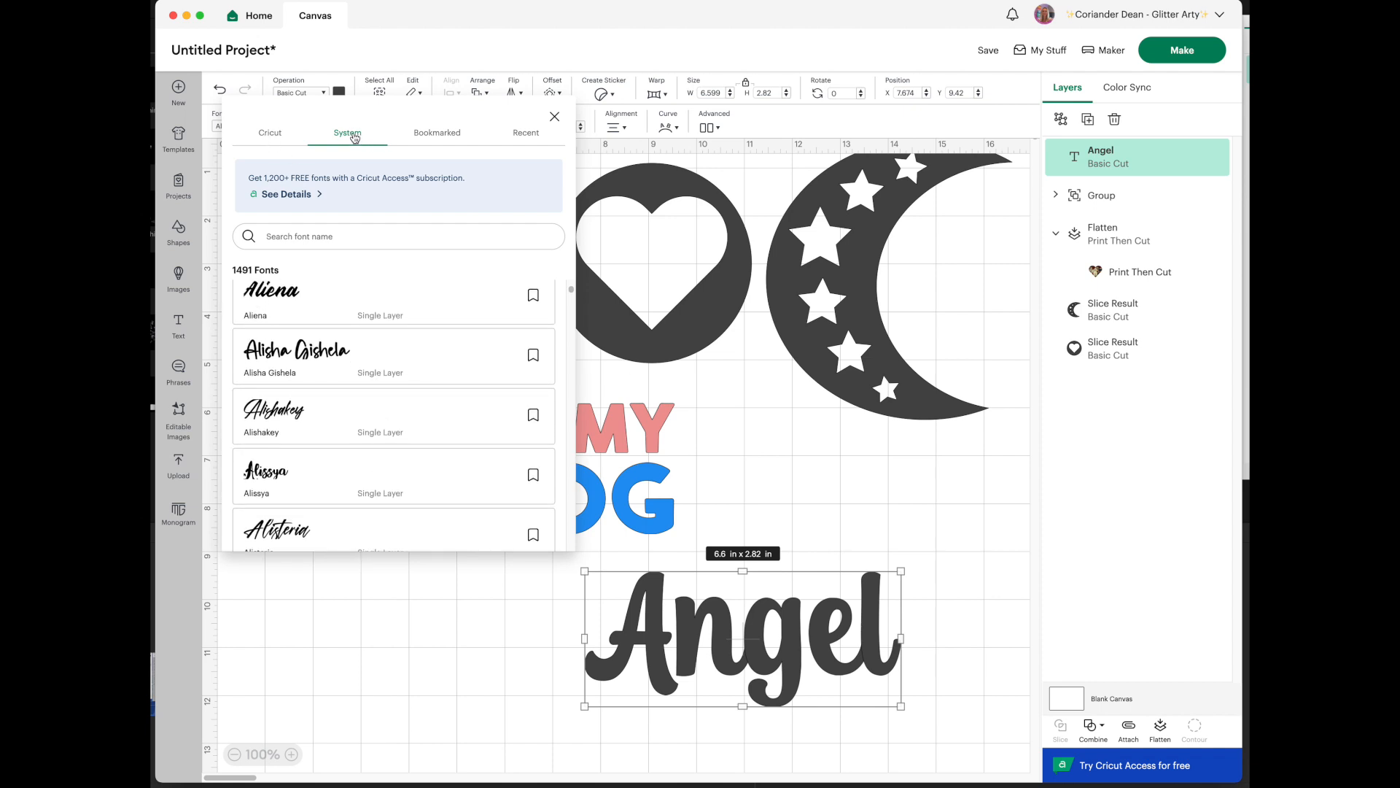
left_click(323, 297)
left_click(318, 429)
left_click(332, 530)
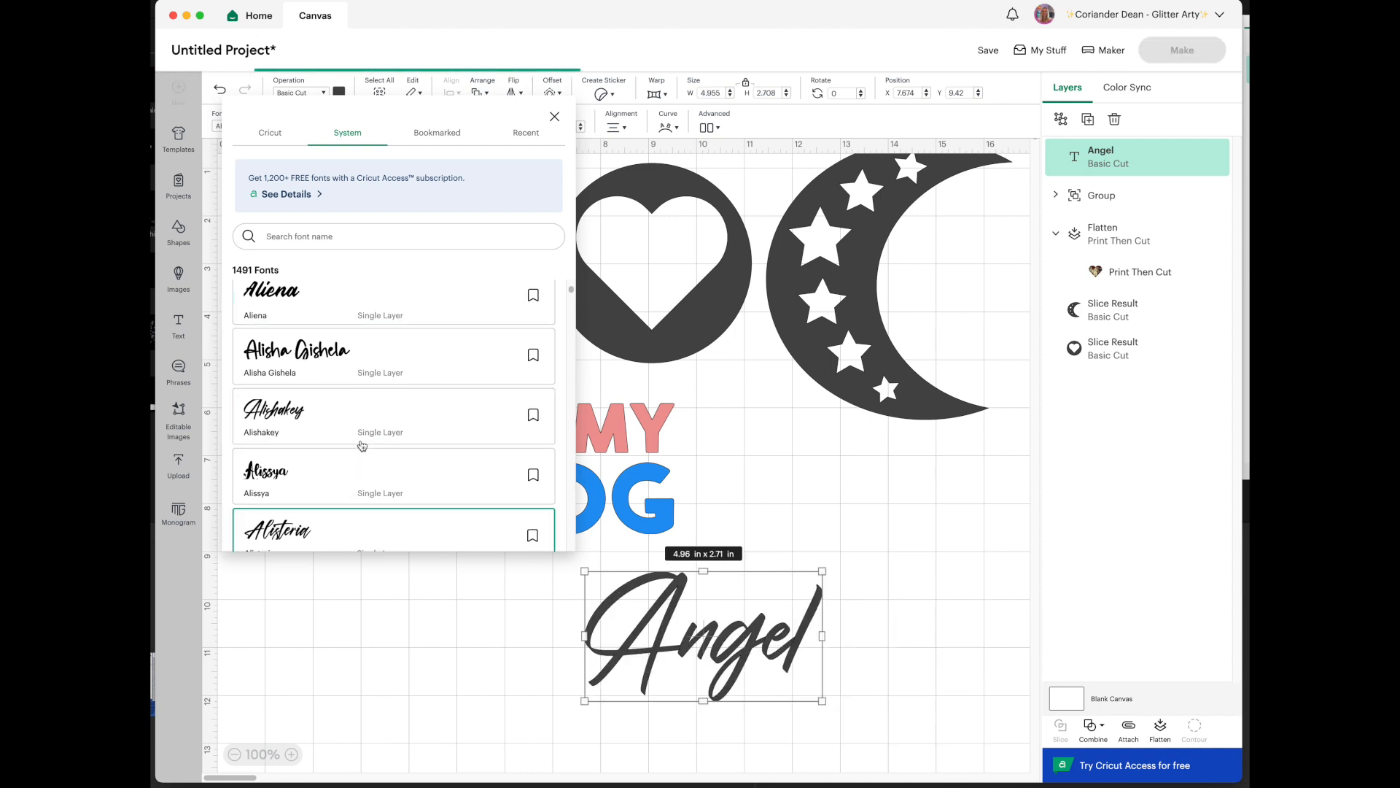
Try the Alligator system font on the Angel text
scroll(361, 451, "down", 2)
scroll(362, 450, "down", 3)
left_click(326, 401)
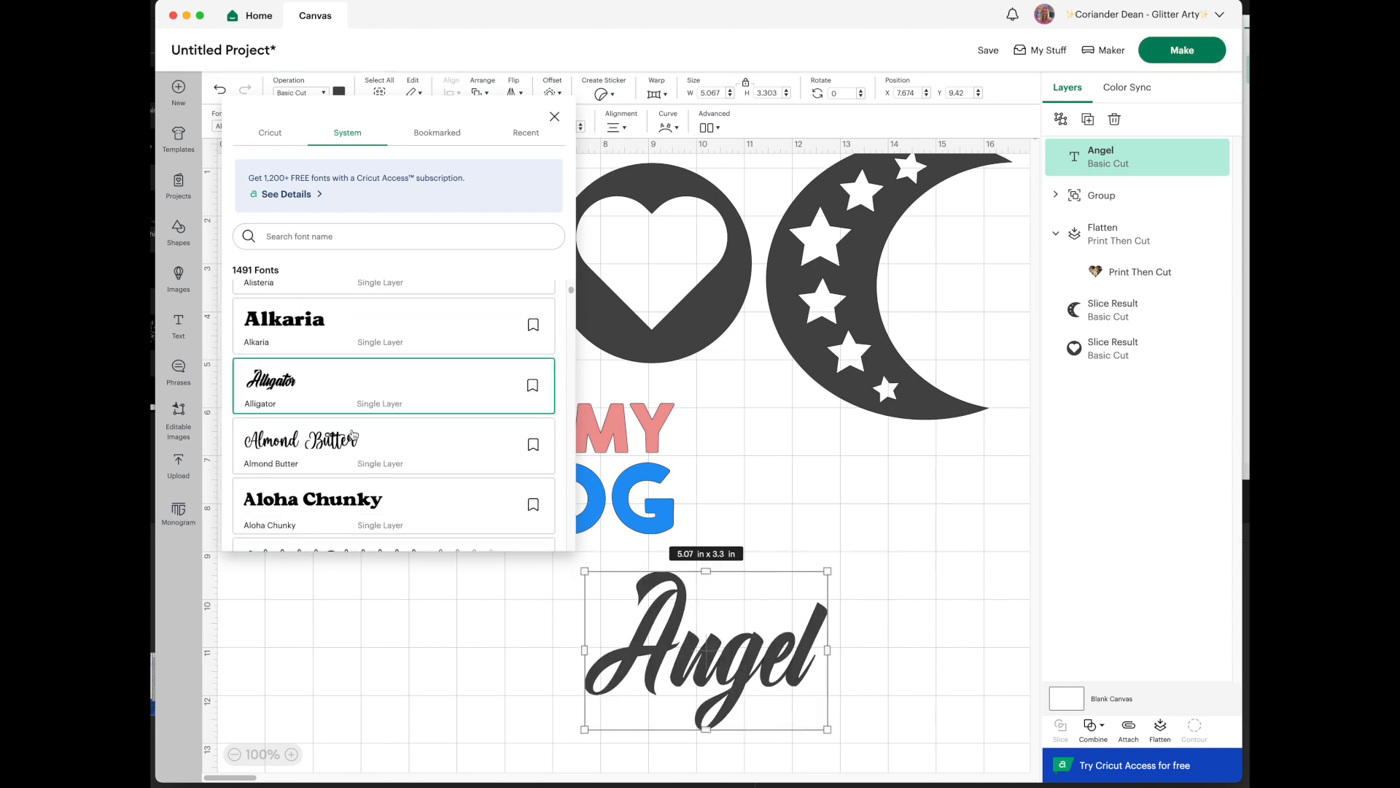
Browse the system fonts and set the Angel text to the script font Abiyah
scroll(359, 444, "down", 3)
scroll(359, 444, "down", 3)
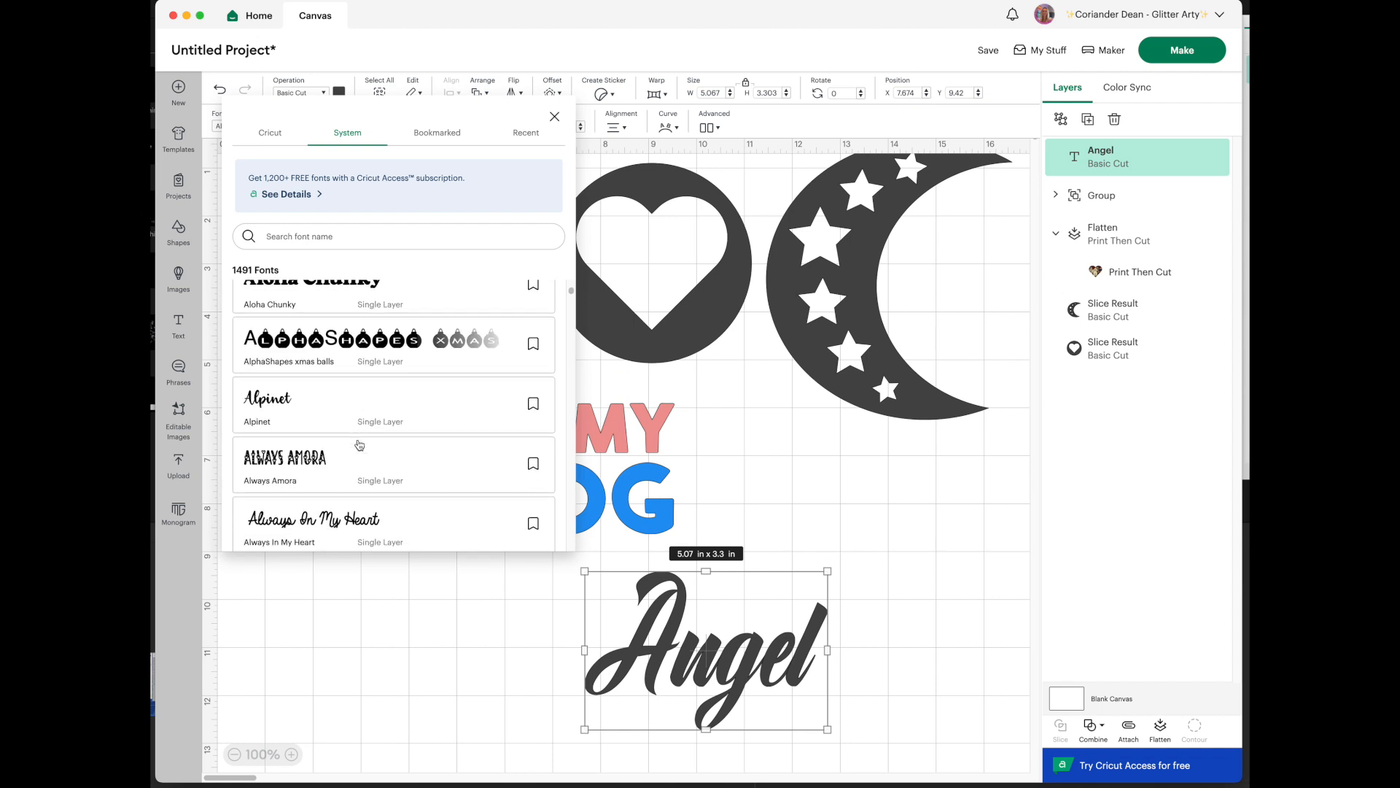
scroll(357, 434, "up", 10)
scroll(358, 430, "up", 5)
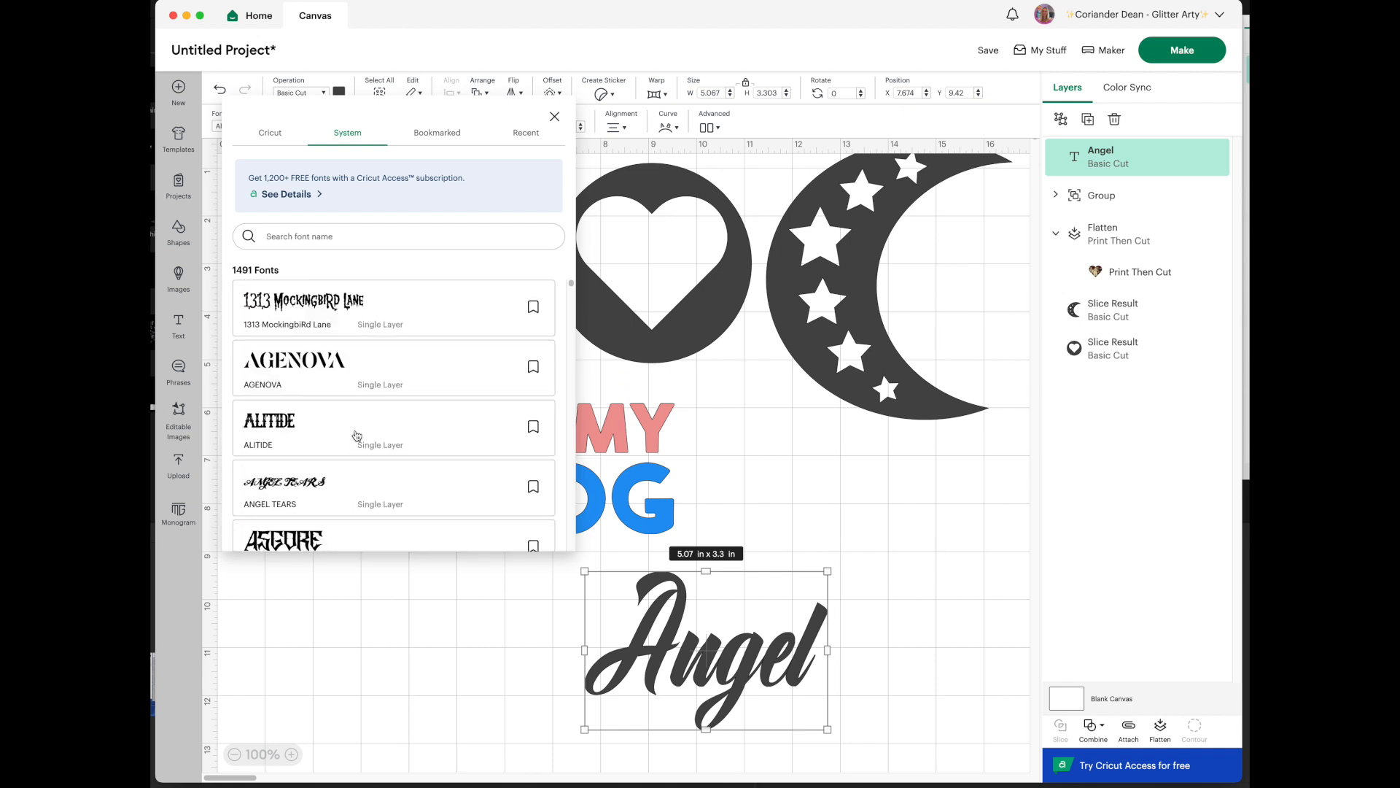
scroll(357, 438, "down", 1)
scroll(356, 443, "down", 1)
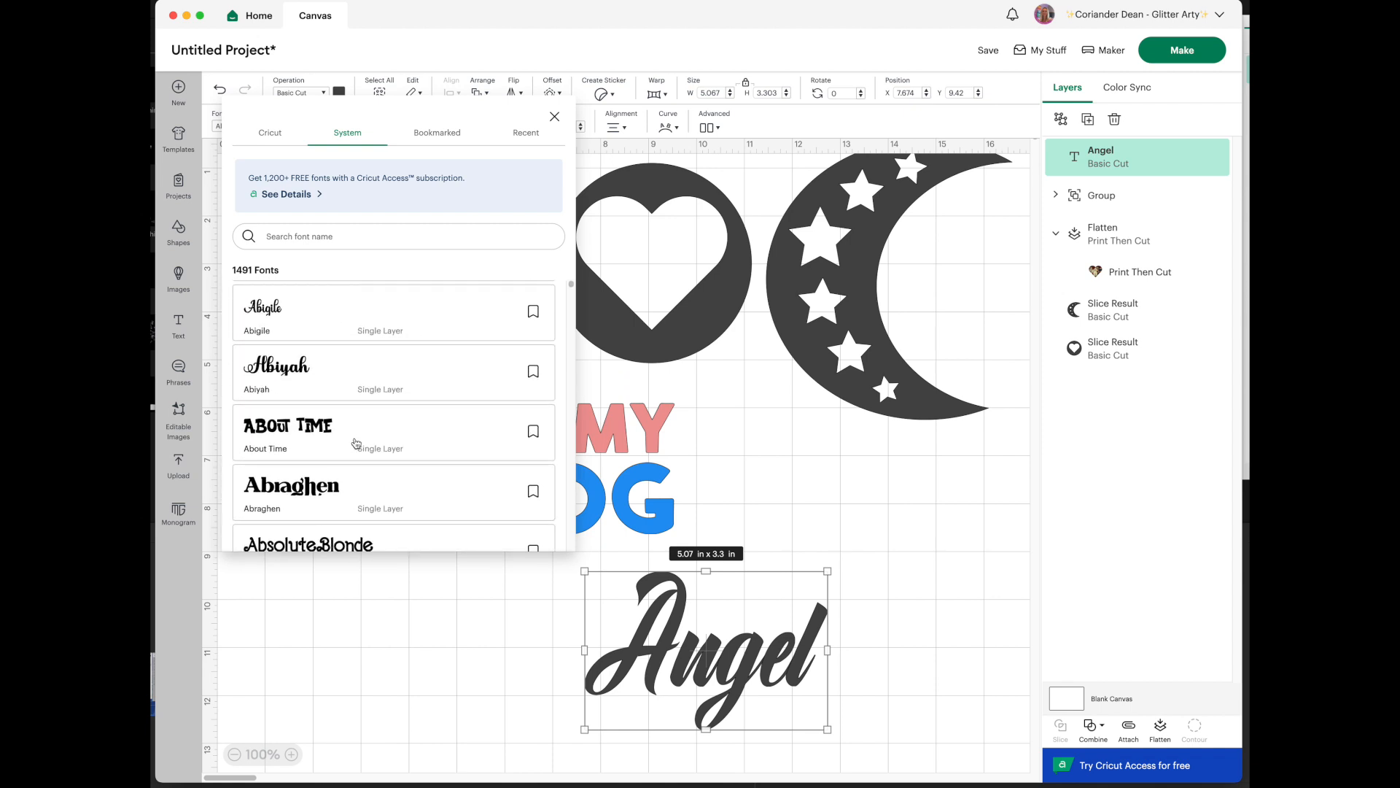
left_click(327, 388)
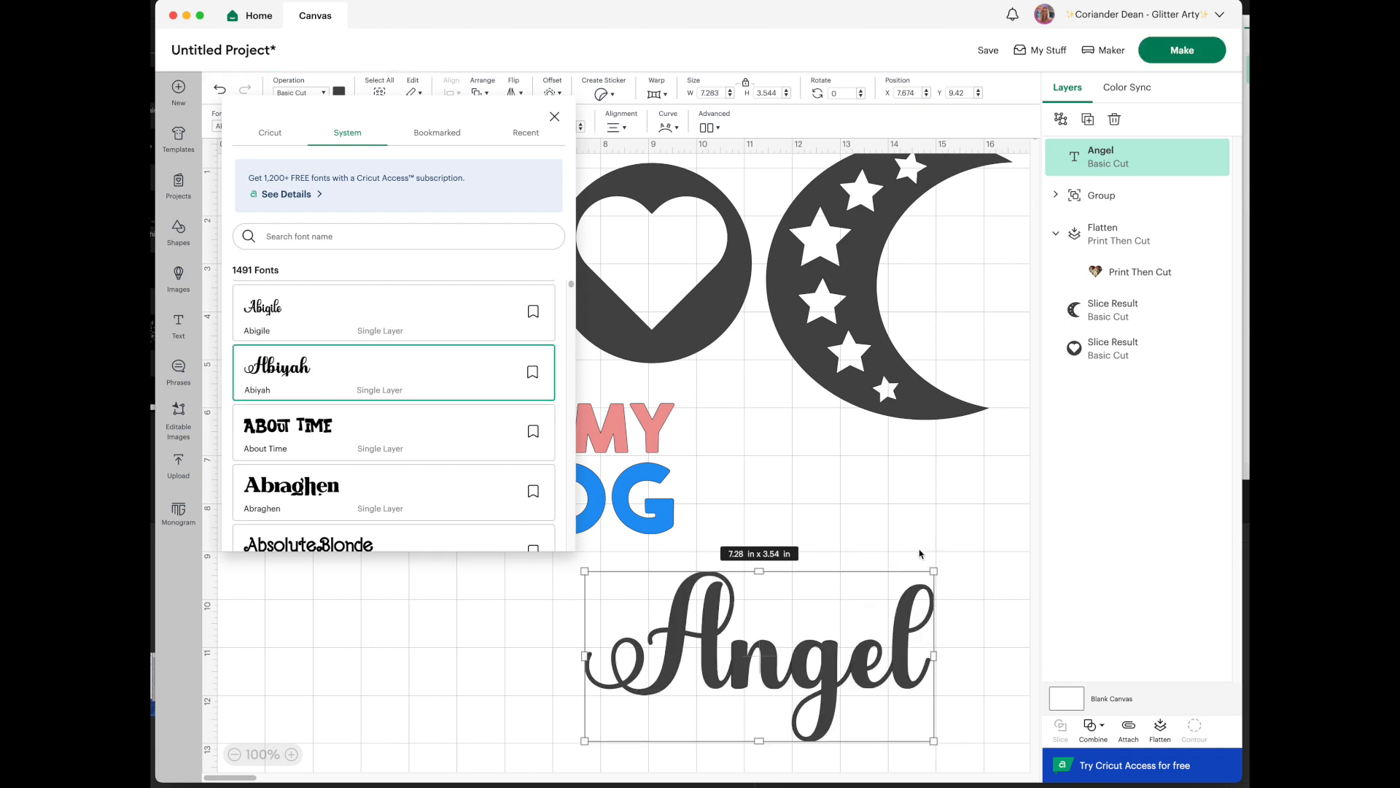
left_click(894, 535)
Weld the Angel text into a single shape and move it slightly left on the canvas
left_click(830, 683)
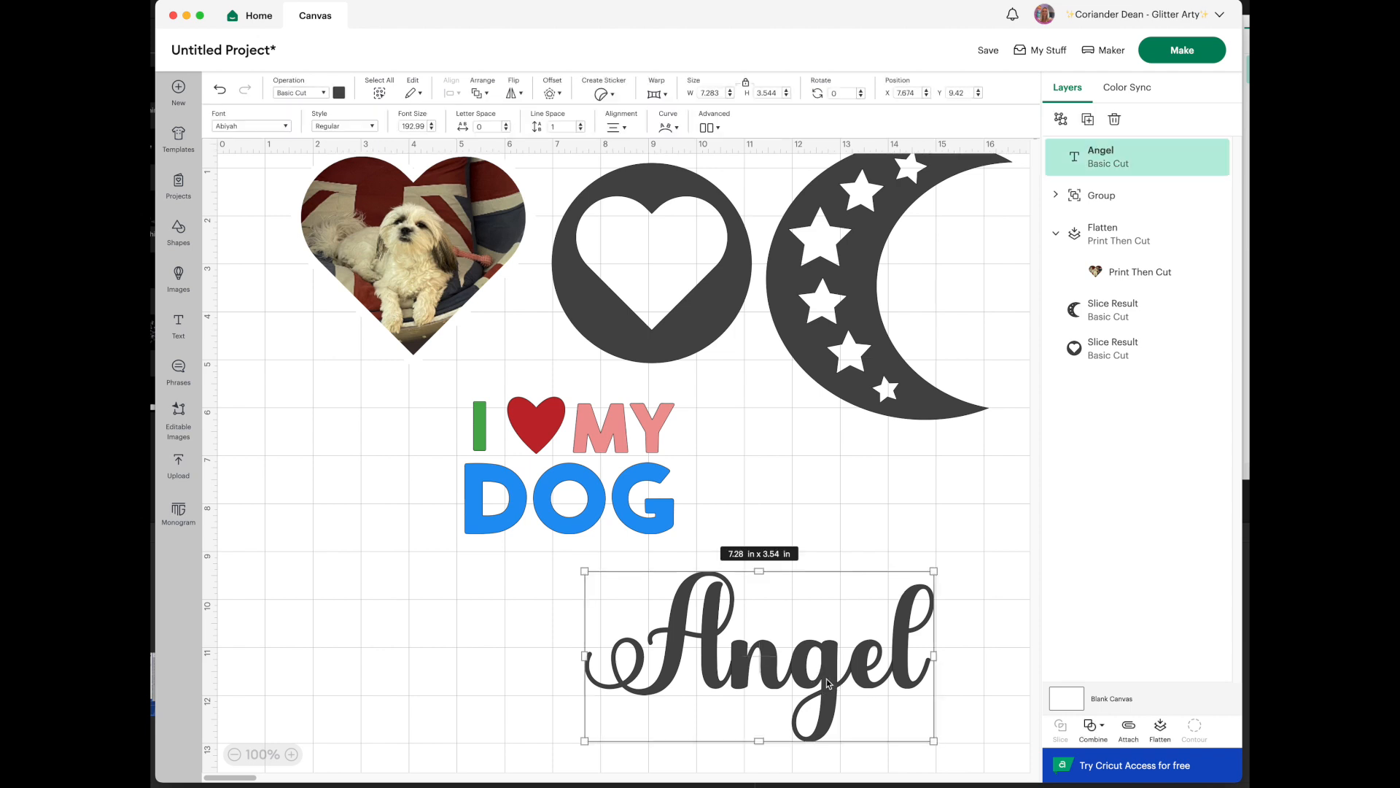
left_click(1093, 726)
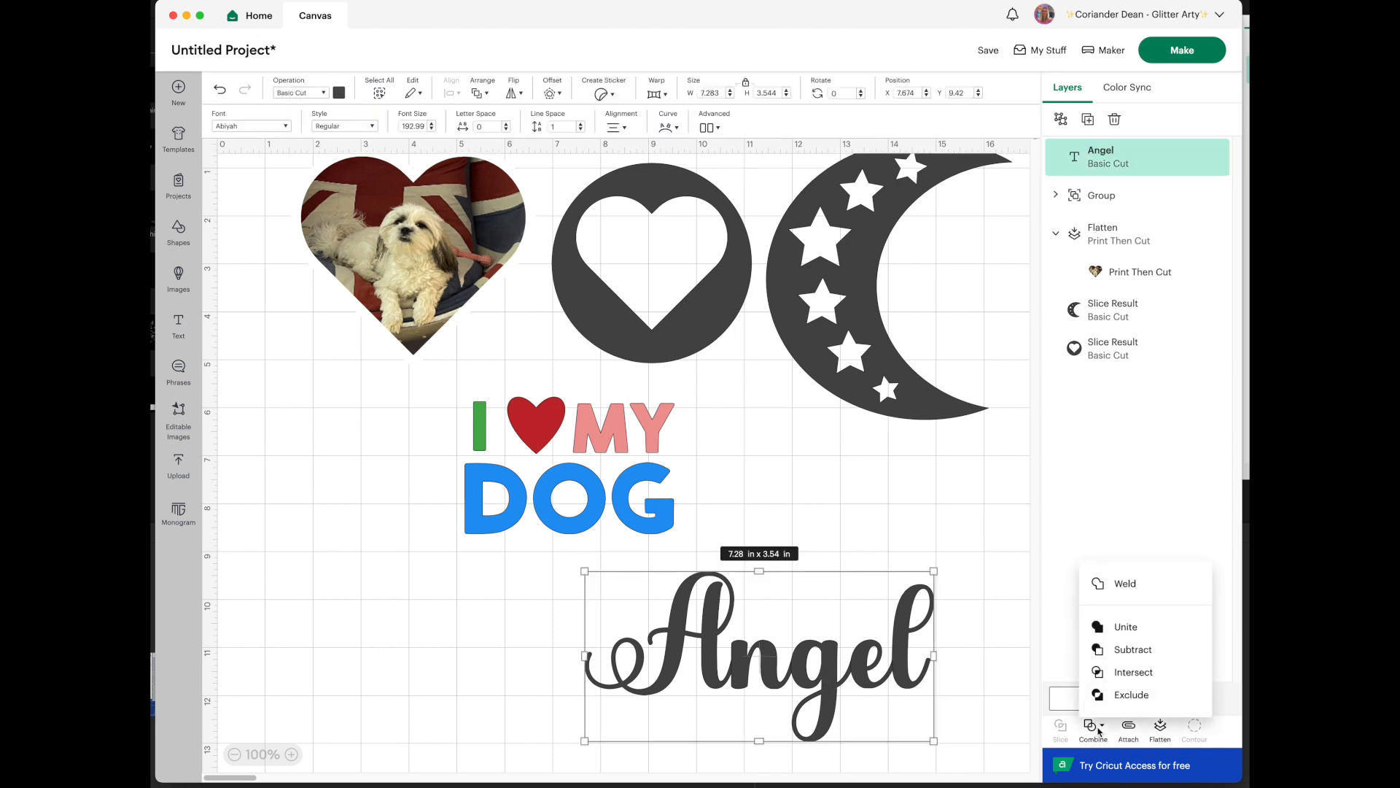
left_click(1124, 583)
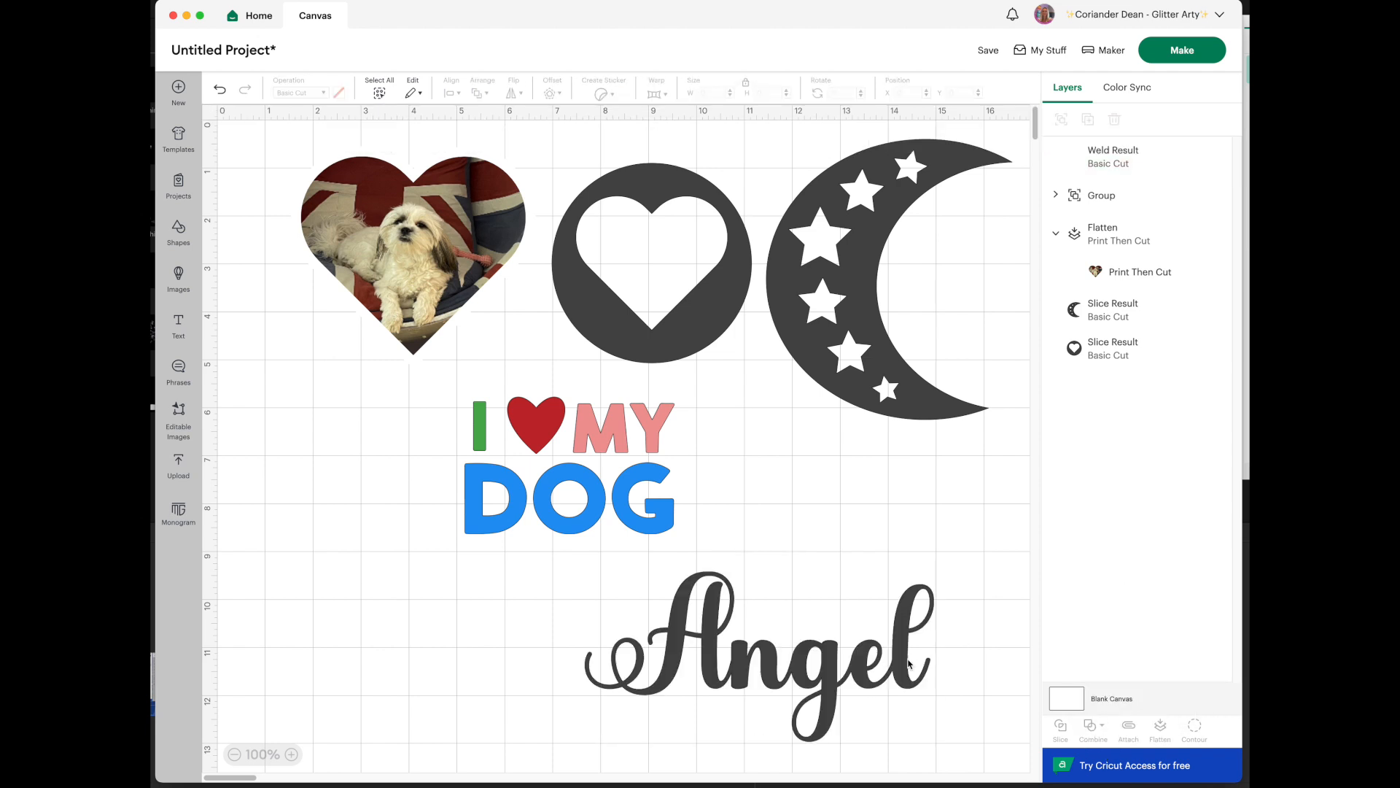
left_click_drag(830, 688, 802, 686)
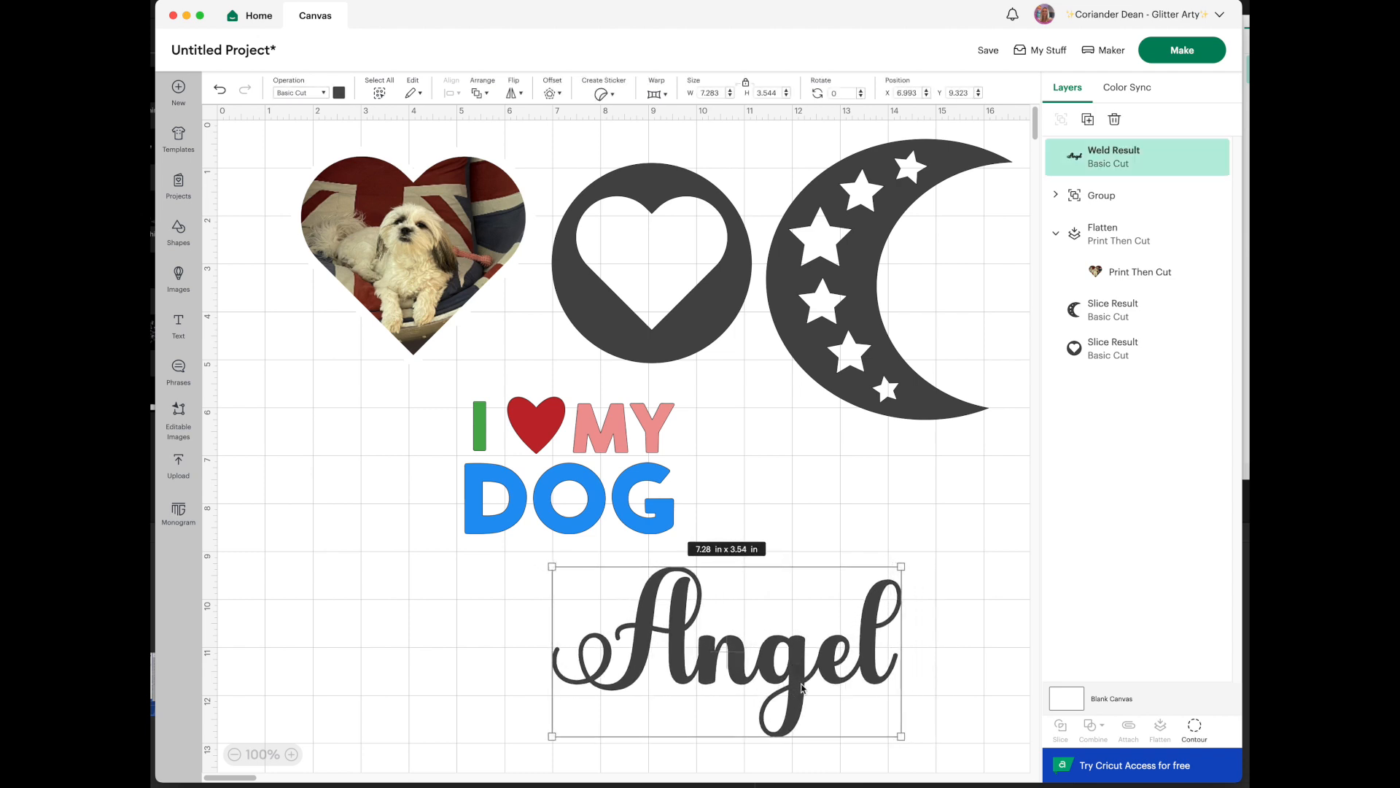
Add a 0.097 in offset with rounded corners around the welded Angel lettering
left_click(562, 98)
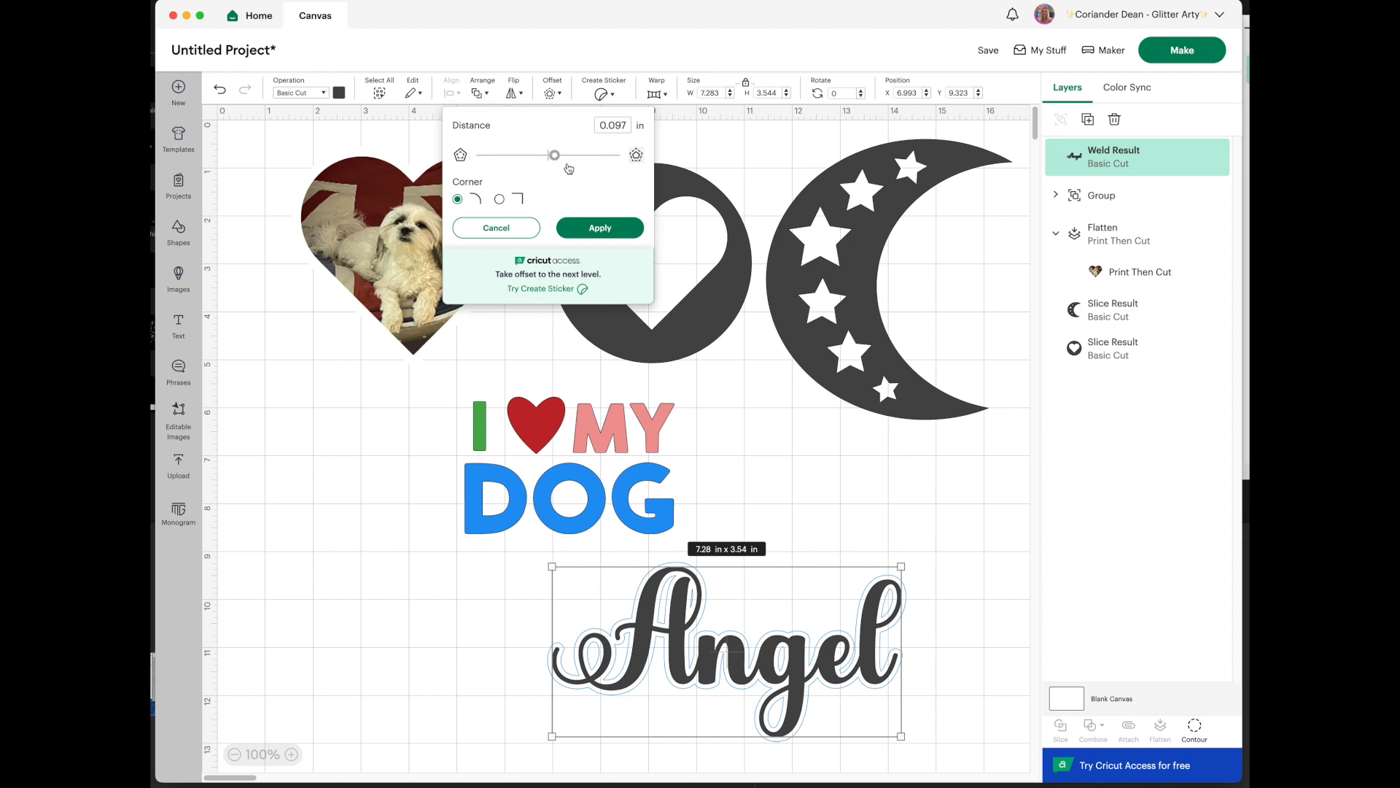
left_click(604, 227)
left_click(909, 482)
Slice the Angel lettering out of its offset and delete the two cut-out pieces, keeping only the outline
left_click_drag(505, 606, 949, 753)
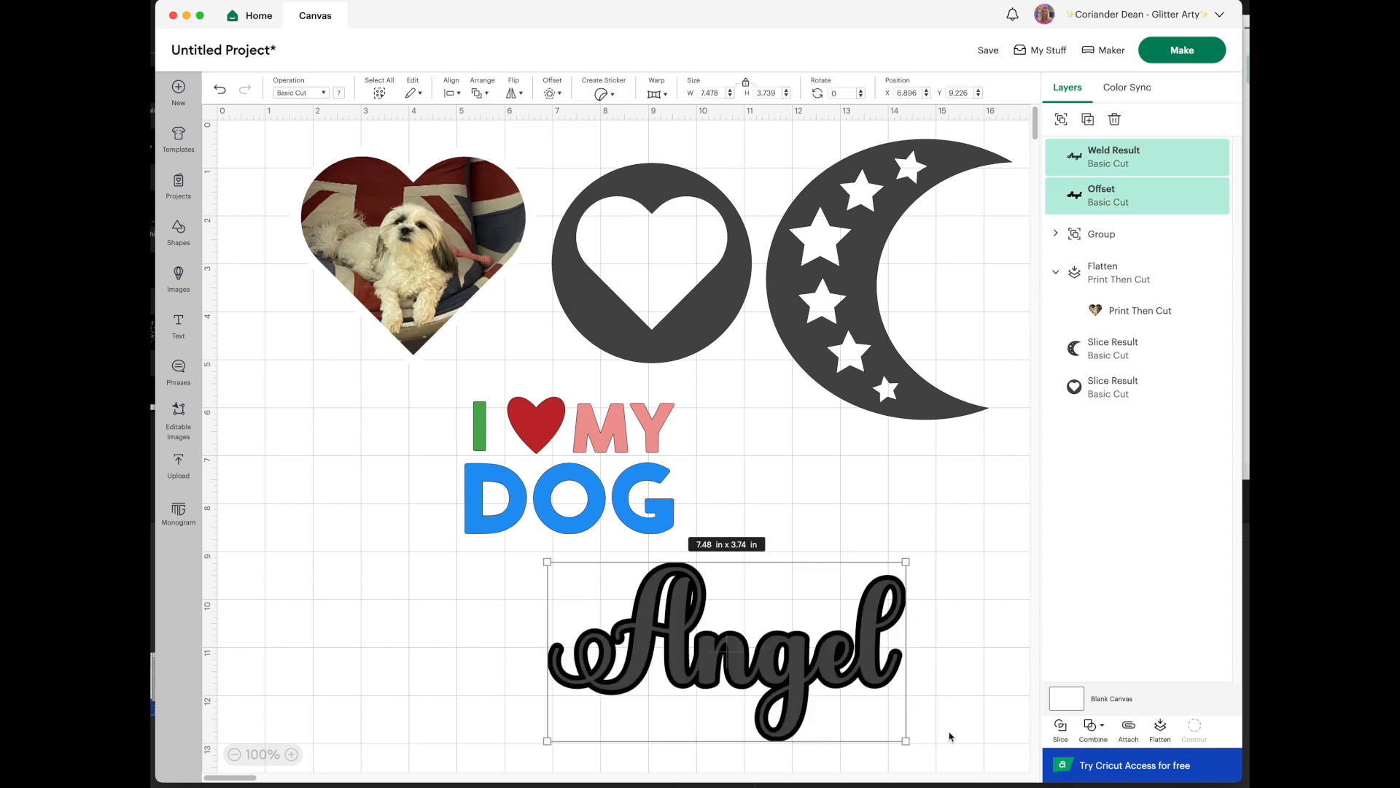
left_click(1064, 732)
left_click_drag(860, 674, 620, 666)
key("Delete")
left_click_drag(712, 668, 443, 668)
key("Delete")
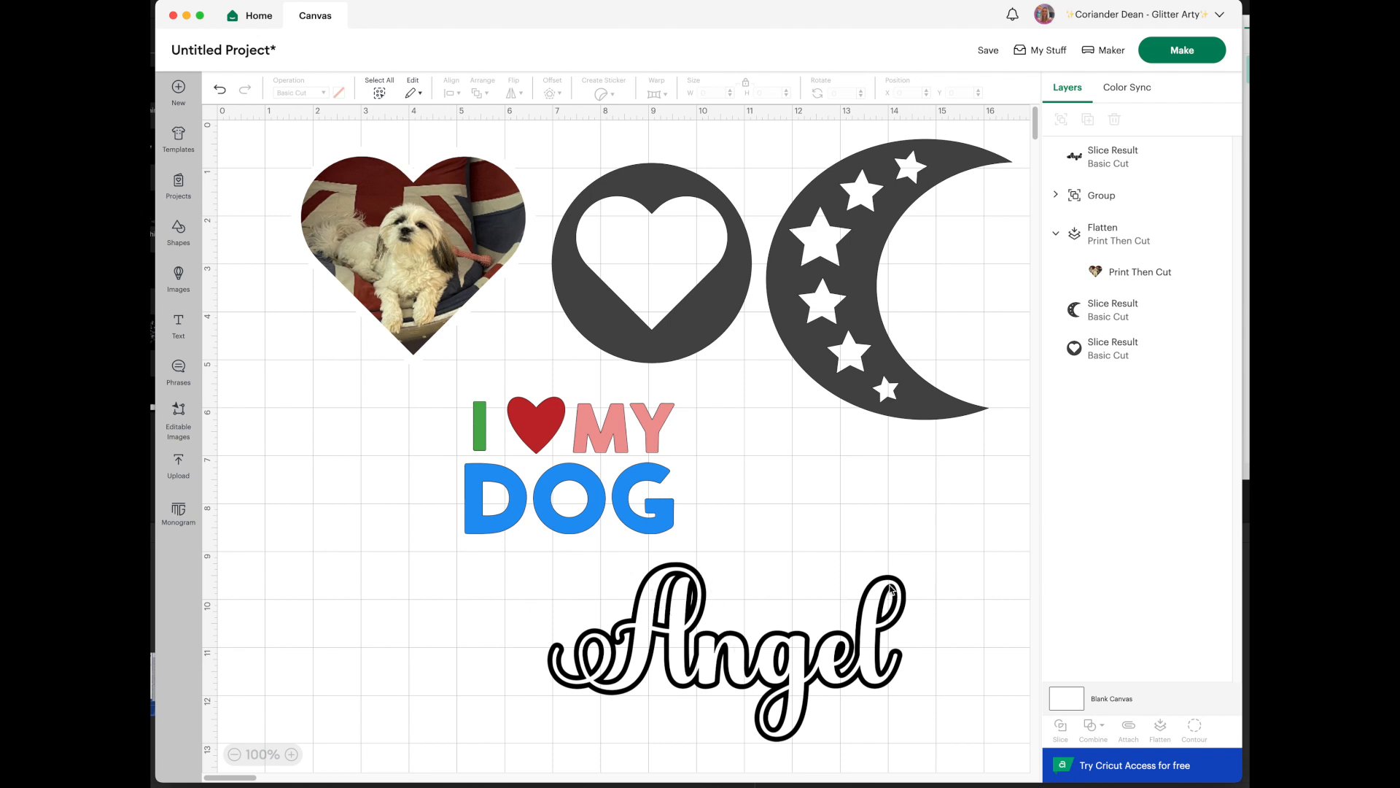
Move the I love my DOG group beneath the heart photo and place the Angel outline beneath the circle and moon
left_click_drag(890, 683, 703, 662)
left_click_drag(607, 671, 648, 670)
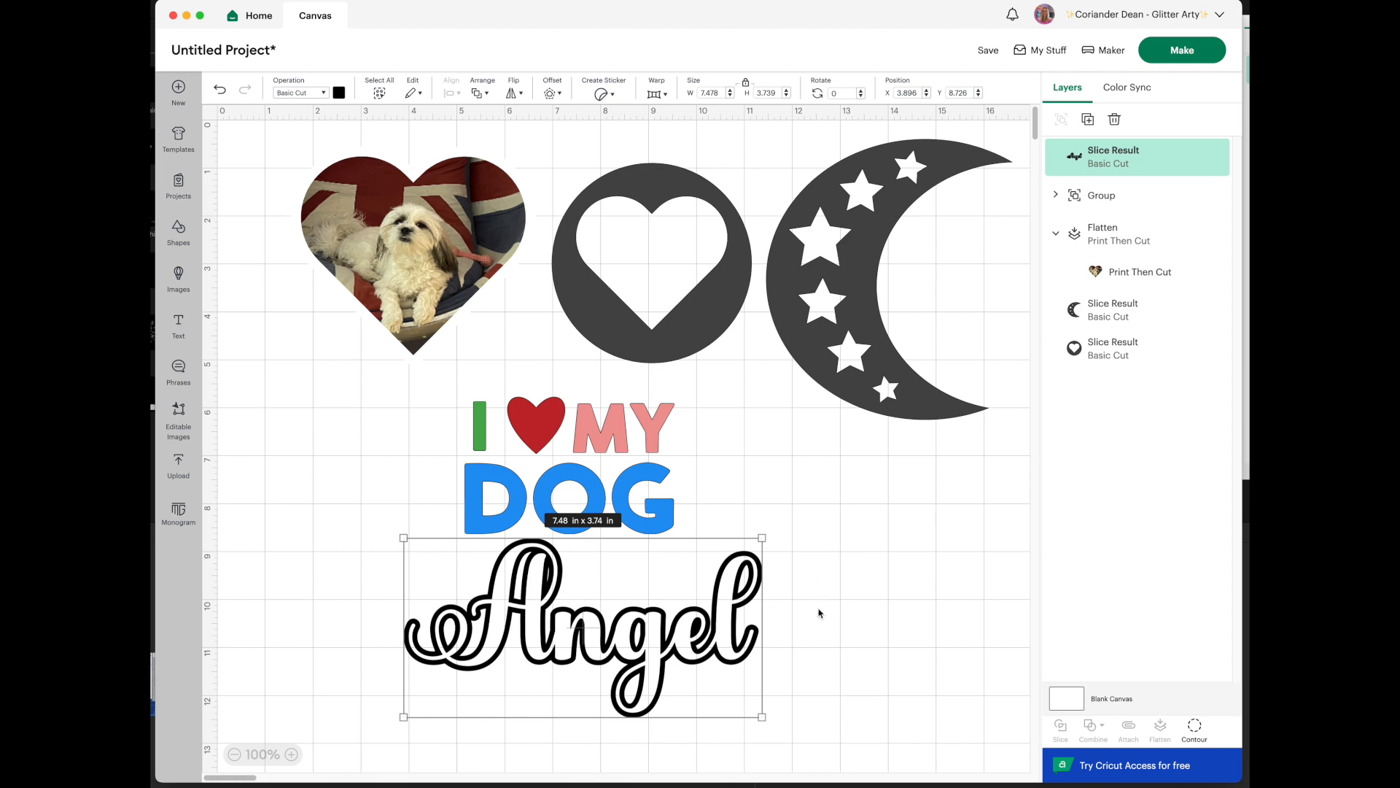
left_click_drag(739, 605, 955, 587)
left_click_drag(615, 431, 416, 401)
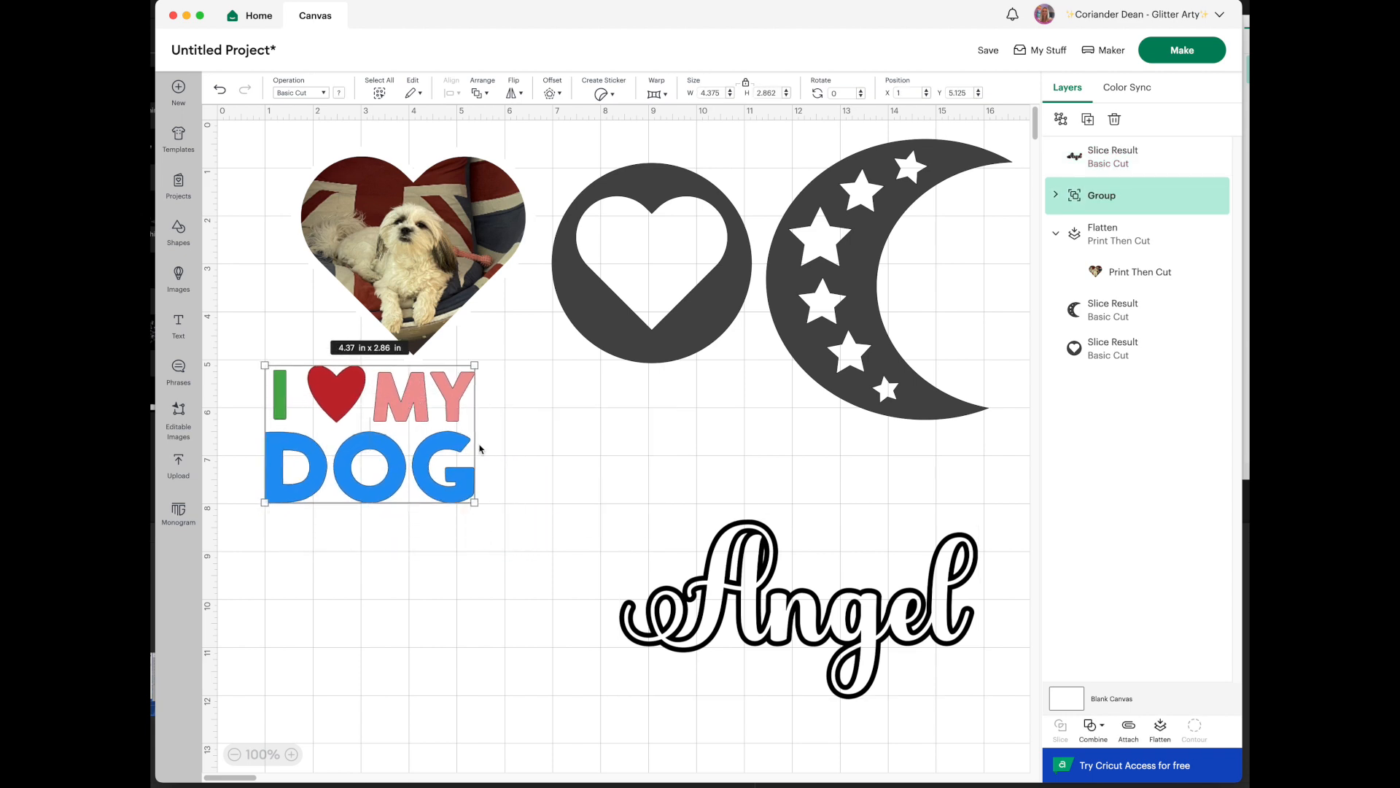
left_click_drag(762, 620, 672, 523)
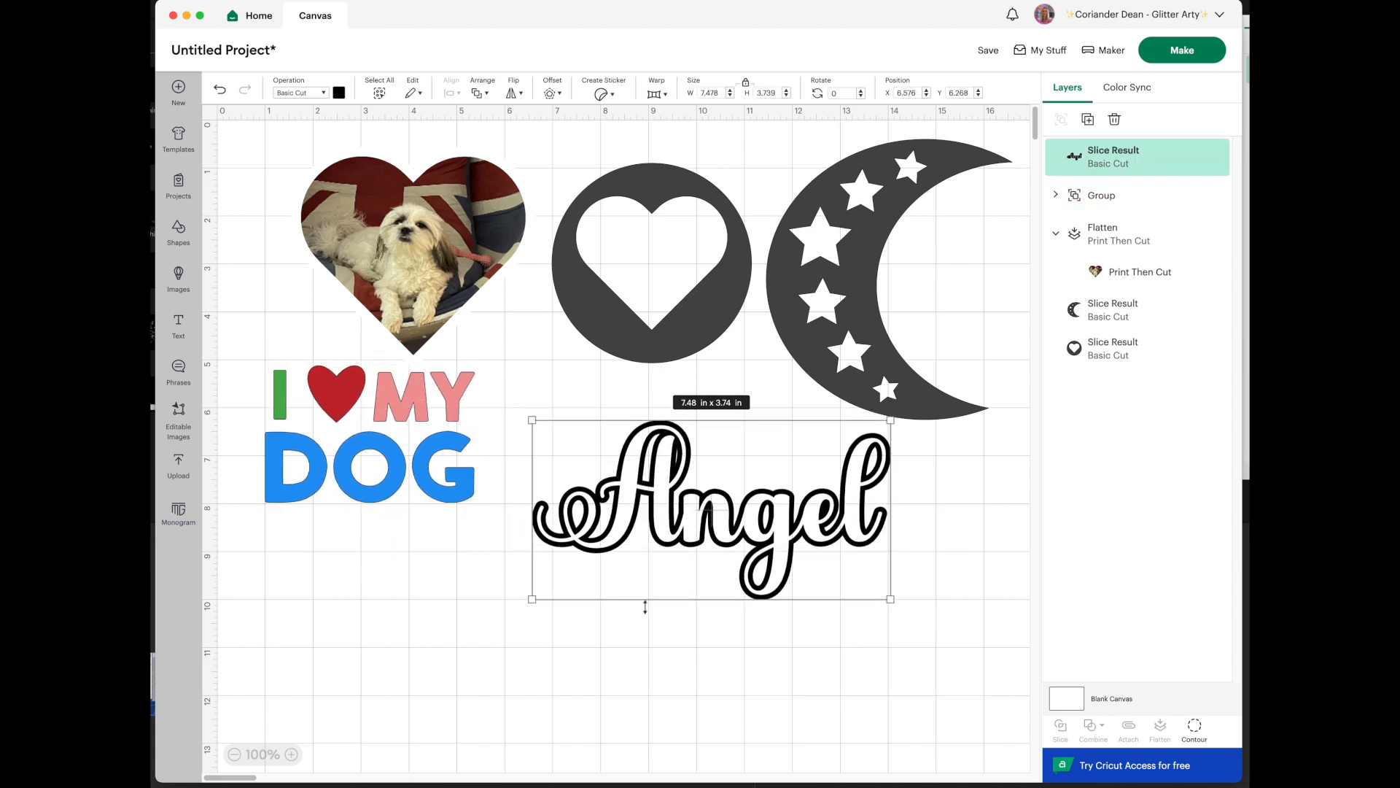